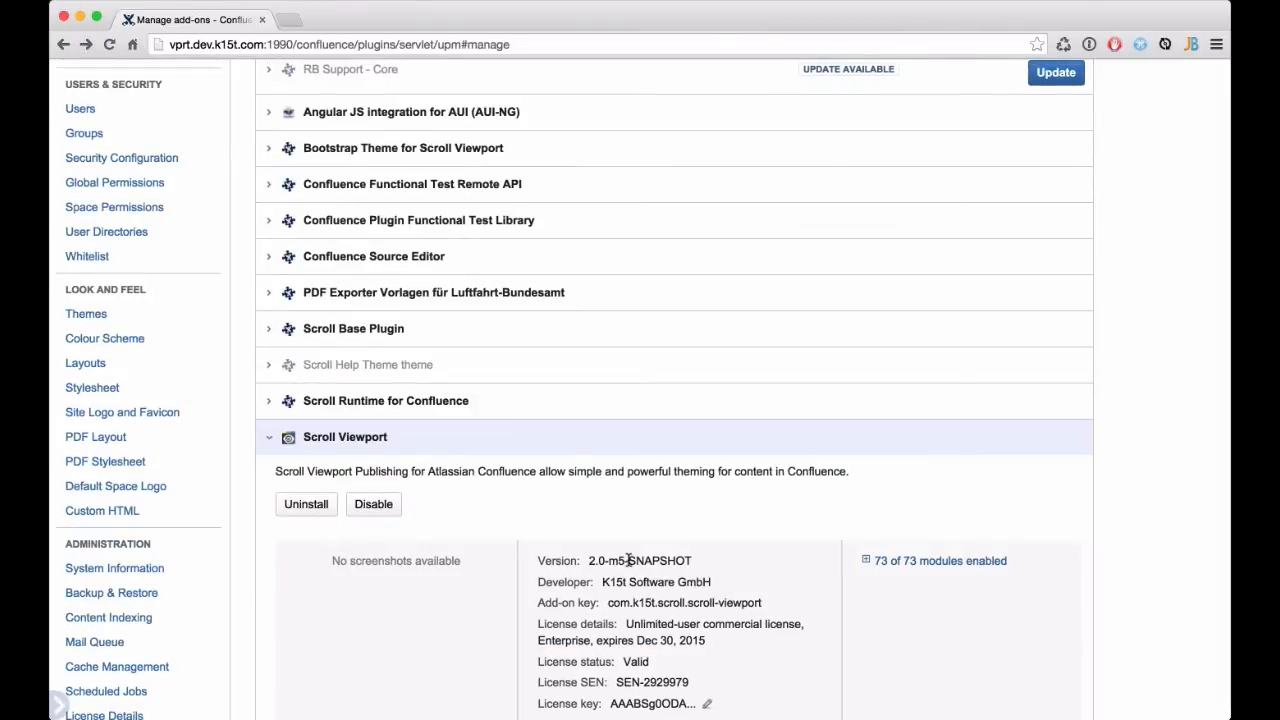
# Go to the Confluence dashboard and open the favourite space Scroll Acrolinx Connector 1.1
pyautogui.scroll(2, 627, 562)
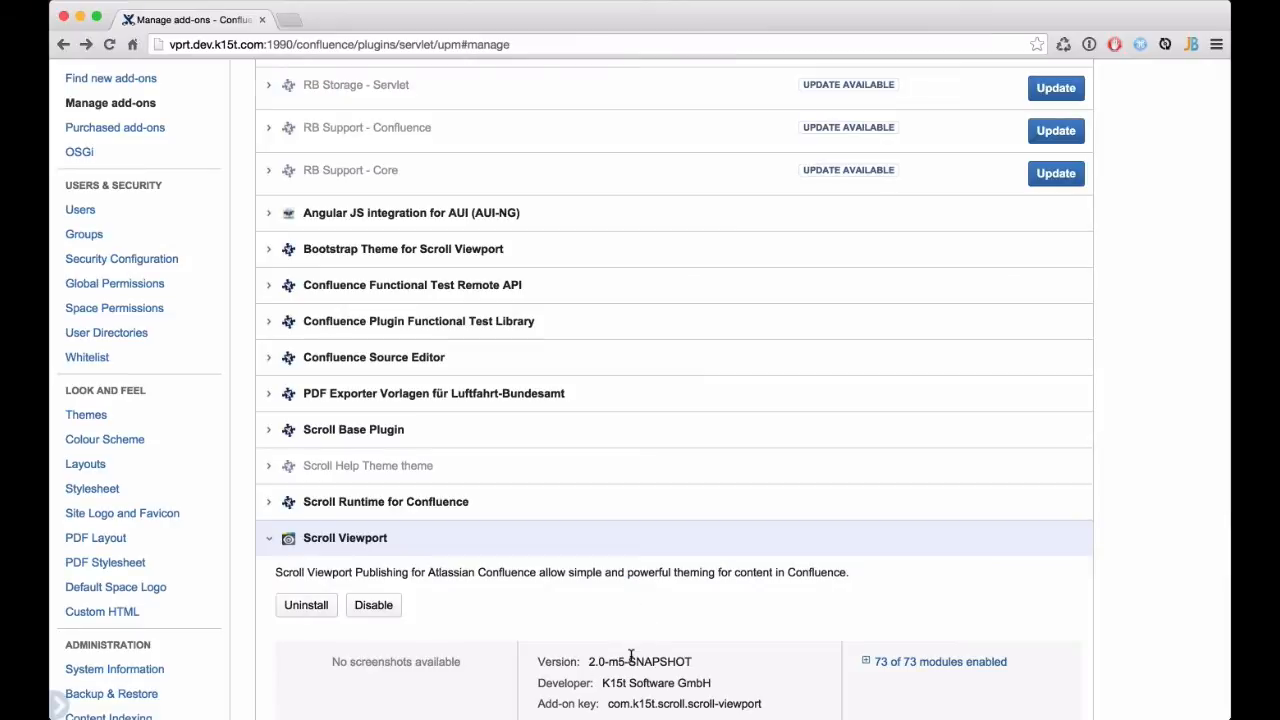
pyautogui.scroll(5, 726, 617)
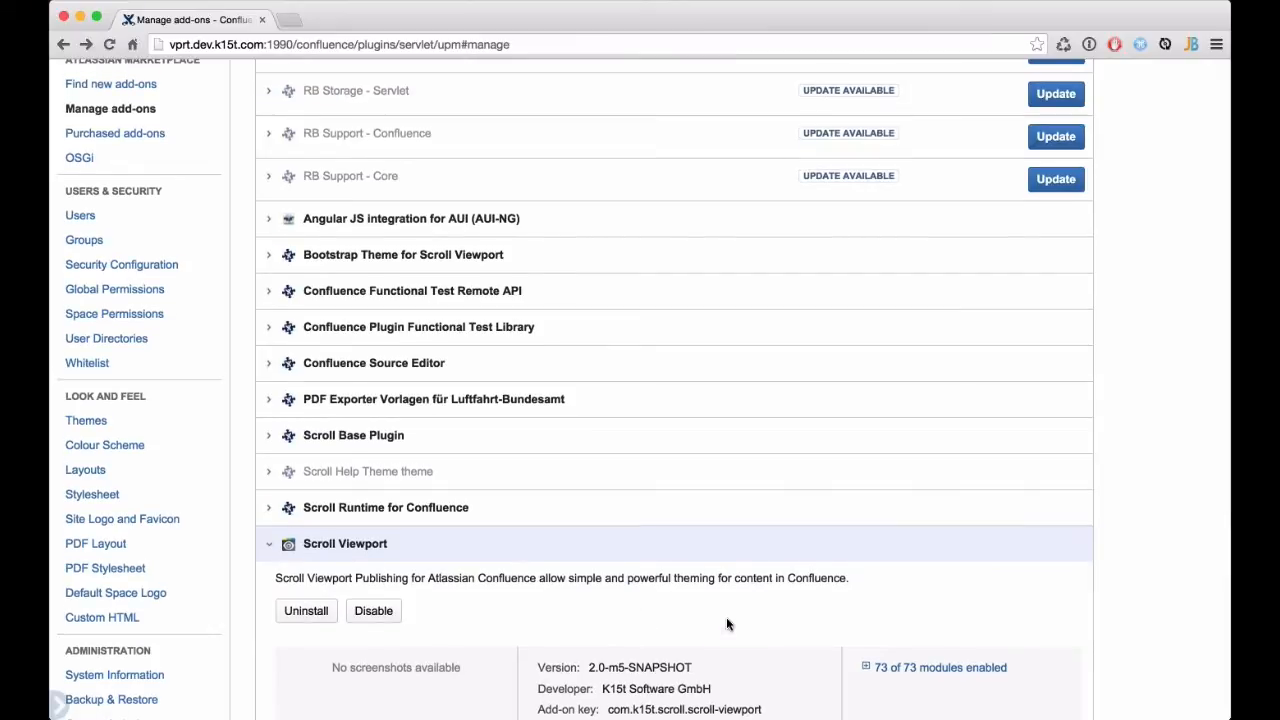
pyautogui.scroll(-1, 738, 623)
pyautogui.scroll(5, 737, 622)
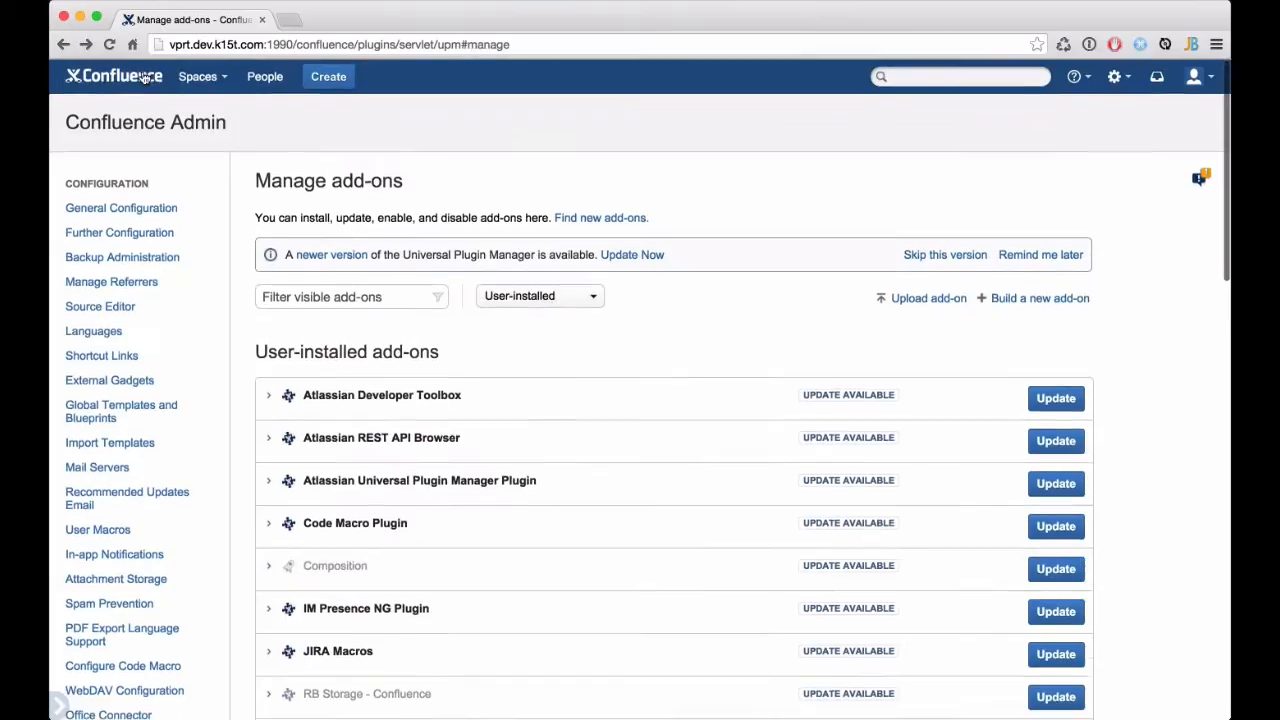
pyautogui.click(144, 79)
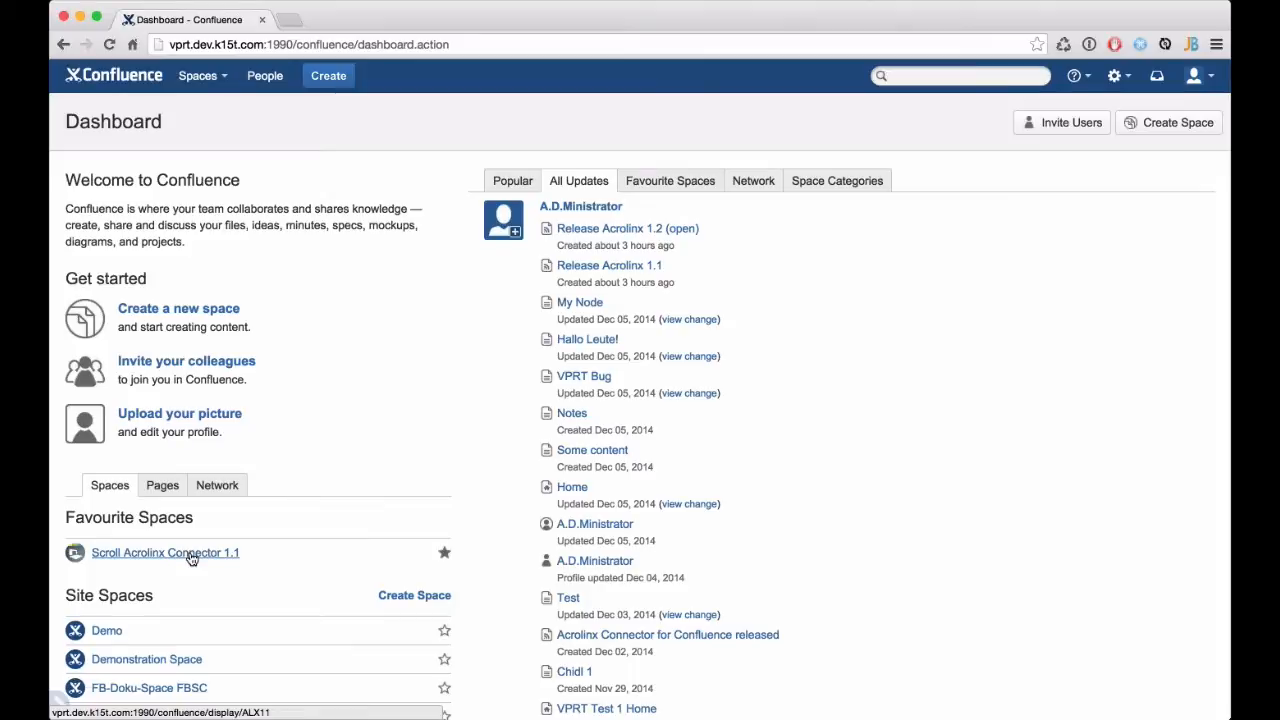
pyautogui.click(193, 561)
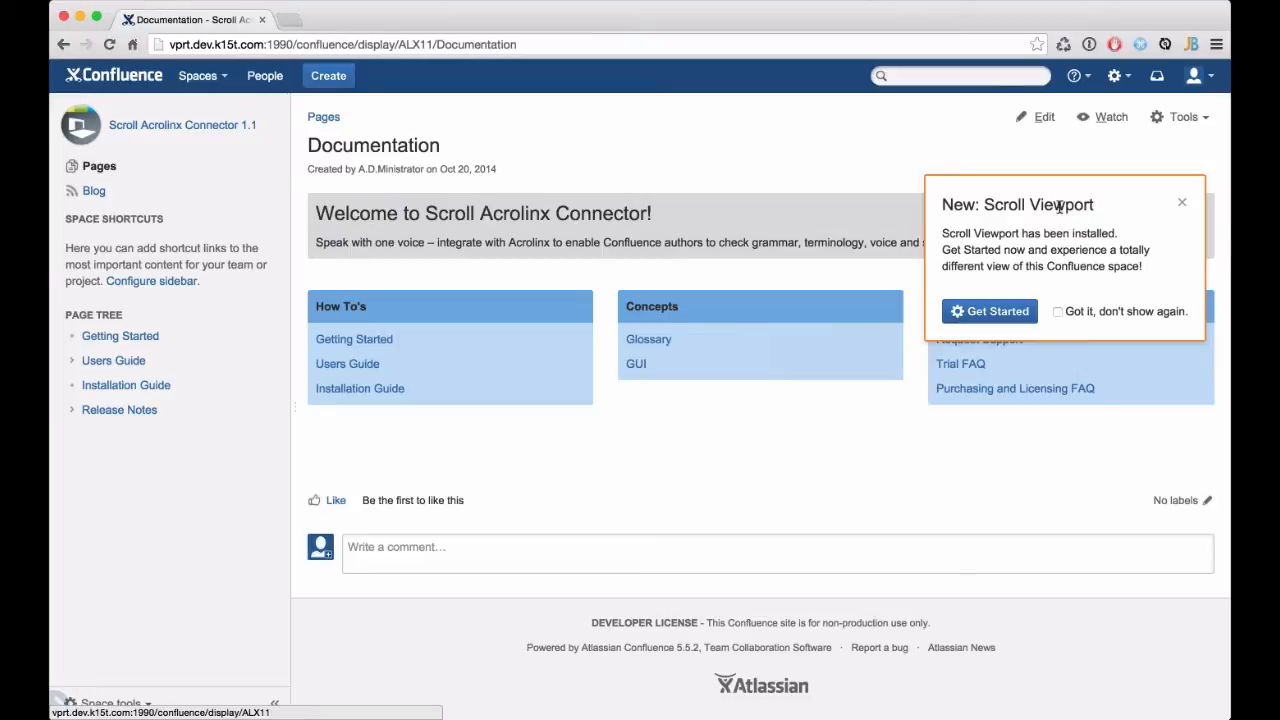
# Set the Scroll Viewport notice not to show again and start the viewport setup for this space
pyautogui.click(1058, 313)
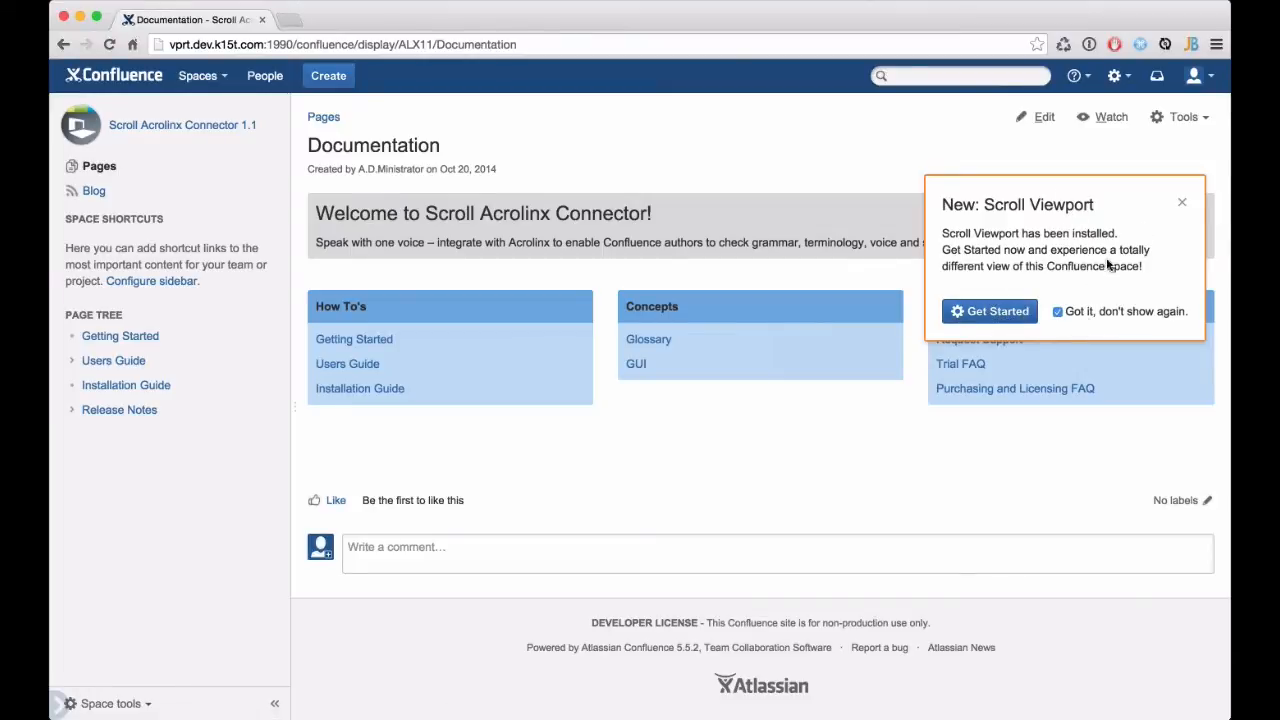
pyautogui.click(1000, 315)
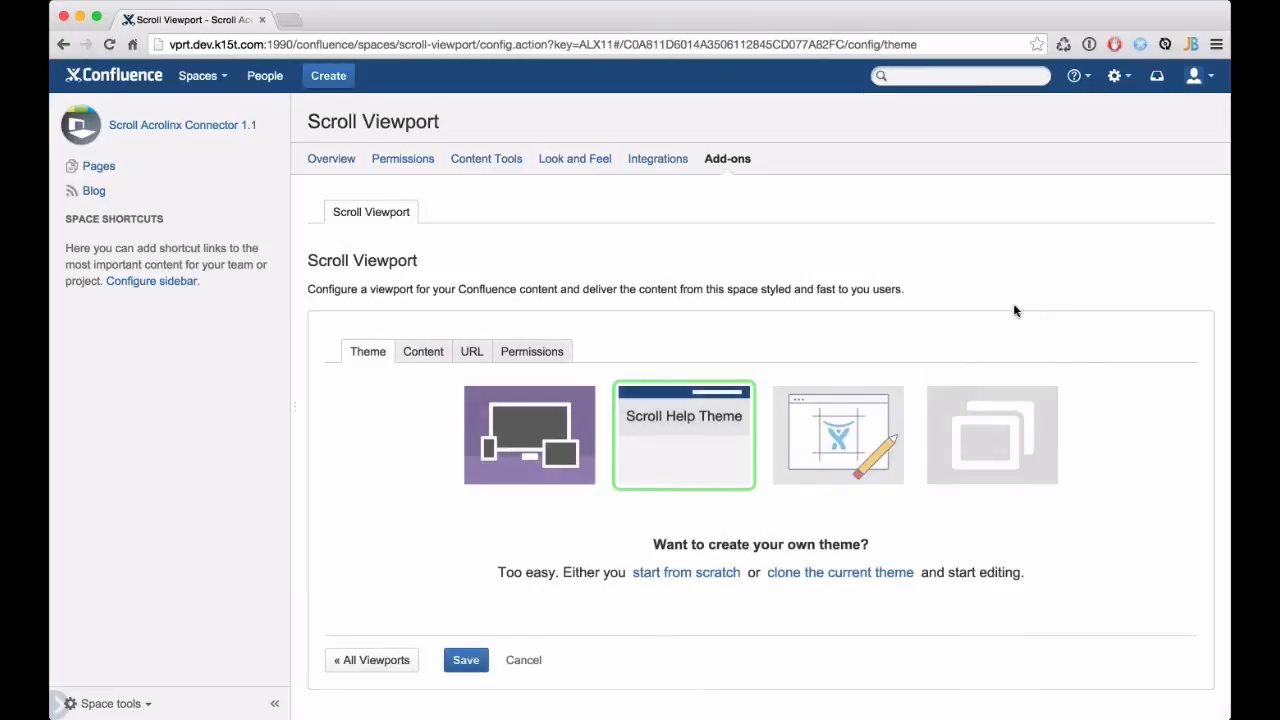
# Choose the purple theme with the device screens for the viewport and look over its draft preview
pyautogui.scroll(-3, 928, 310)
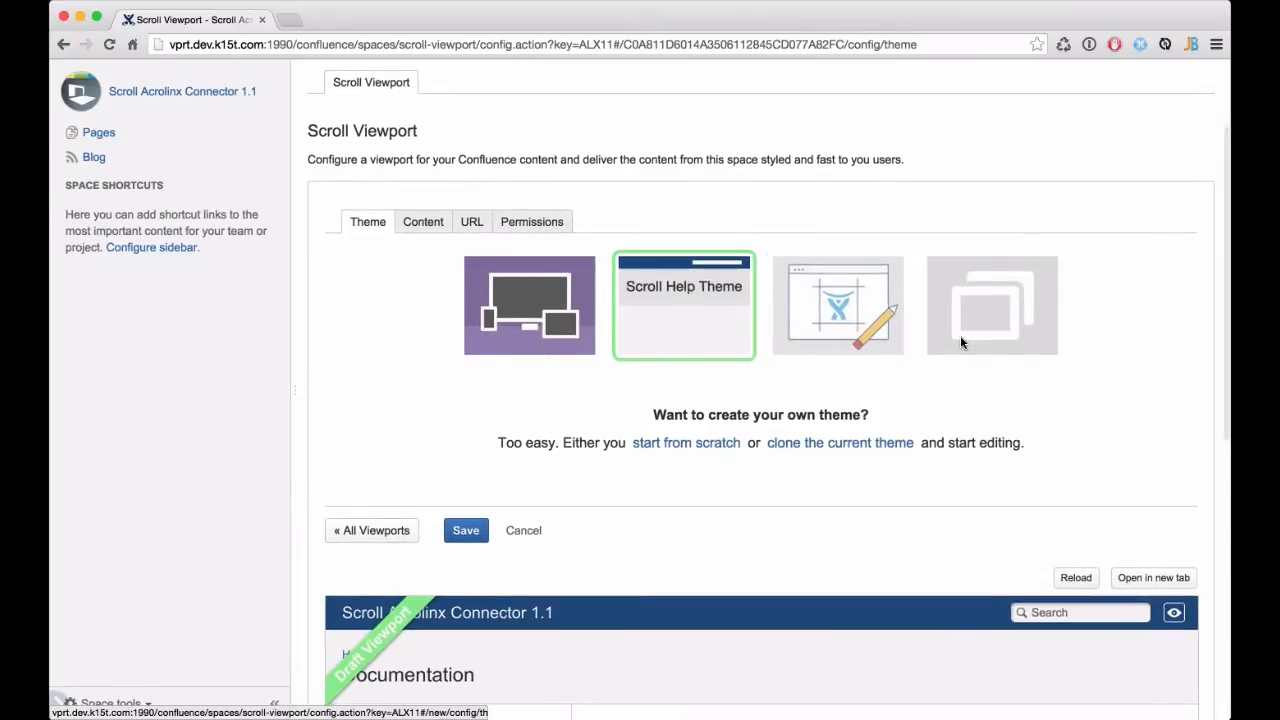
pyautogui.scroll(-1, 962, 340)
pyautogui.scroll(-2, 963, 342)
pyautogui.click(530, 245)
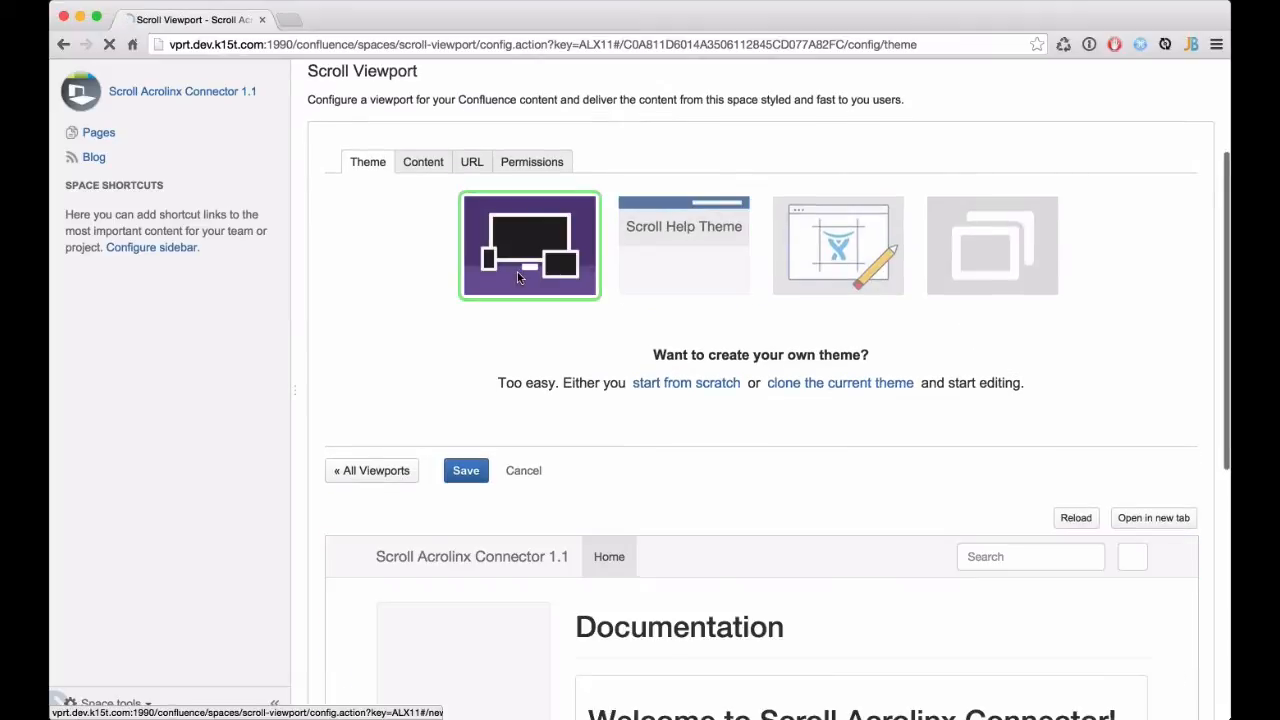
pyautogui.scroll(-5, 1140, 305)
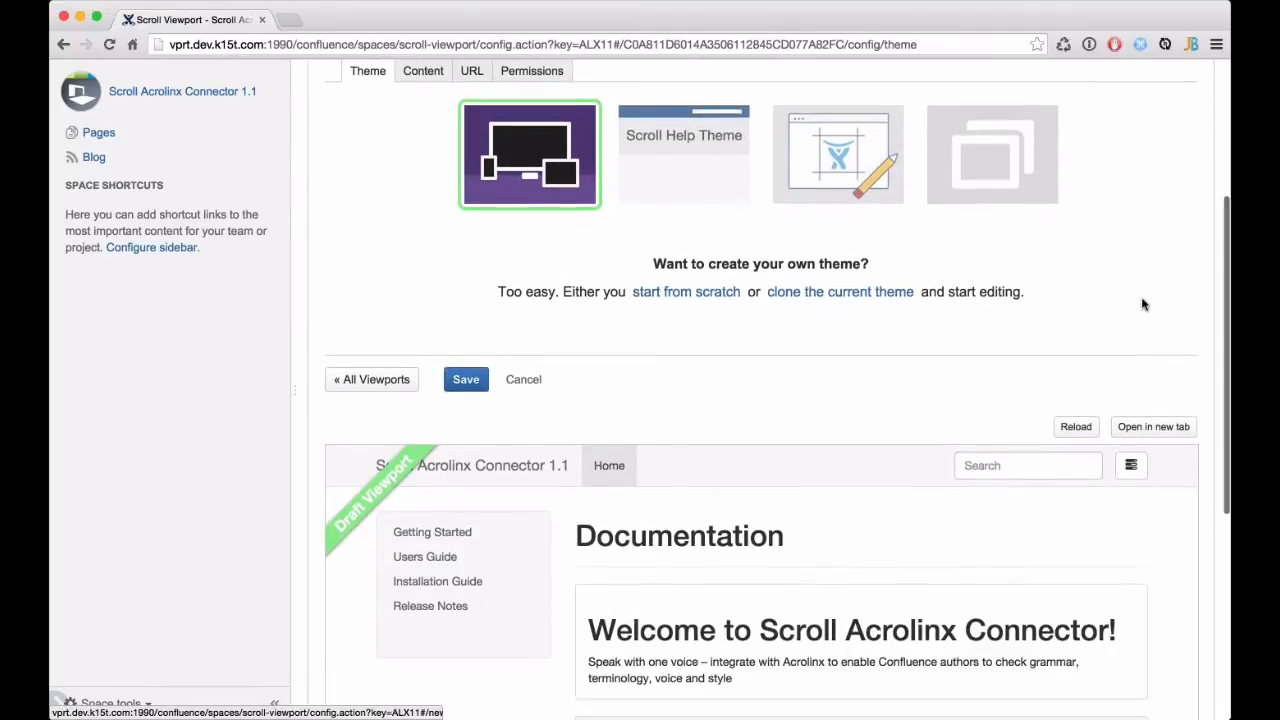
pyautogui.scroll(2, 1146, 310)
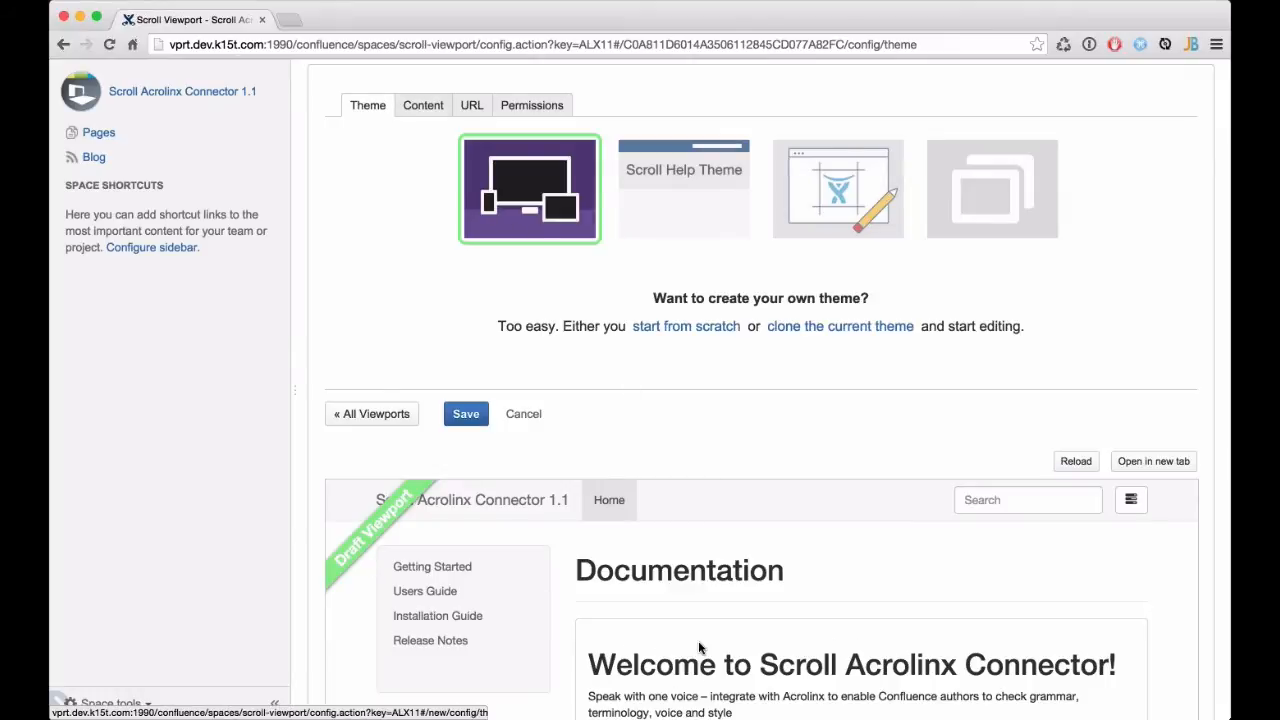
pyautogui.scroll(-3, 698, 634)
pyautogui.scroll(2, 698, 634)
pyautogui.scroll(3, 698, 638)
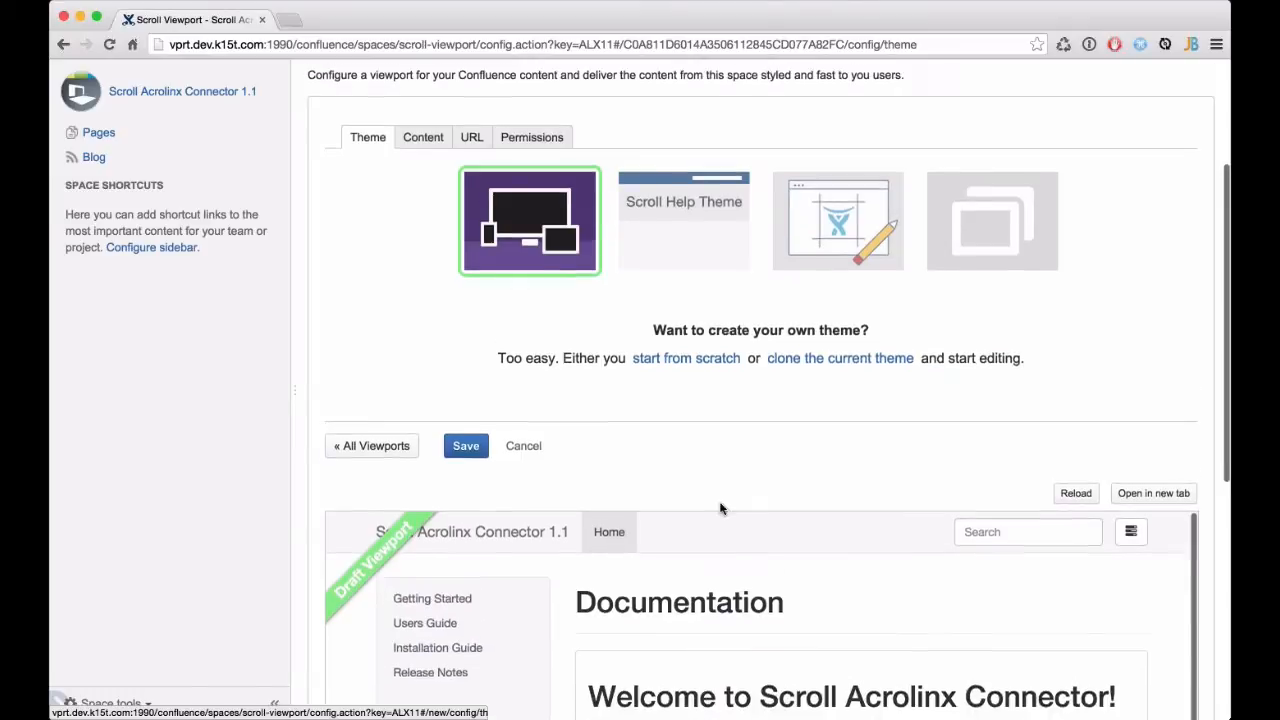
# Try the Scroll Help Theme and the Atlassian design theme, and switch back to the purple device-screens theme
pyautogui.click(686, 228)
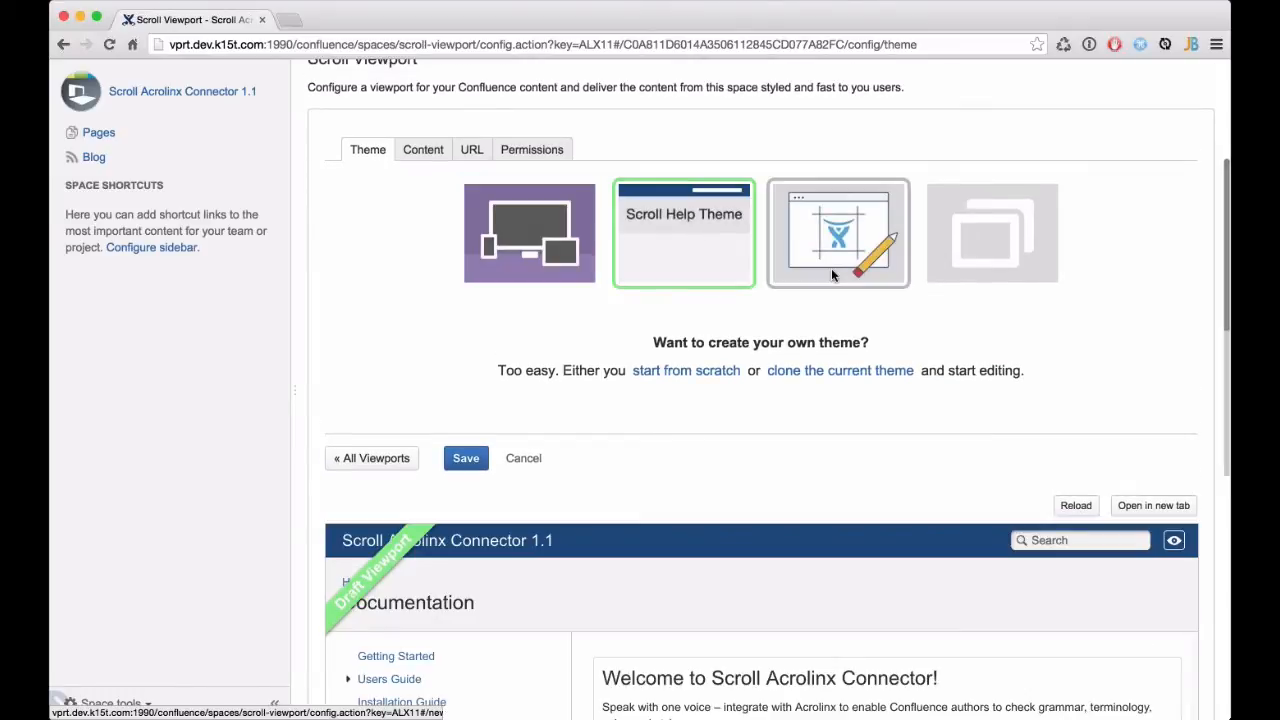
pyautogui.click(831, 272)
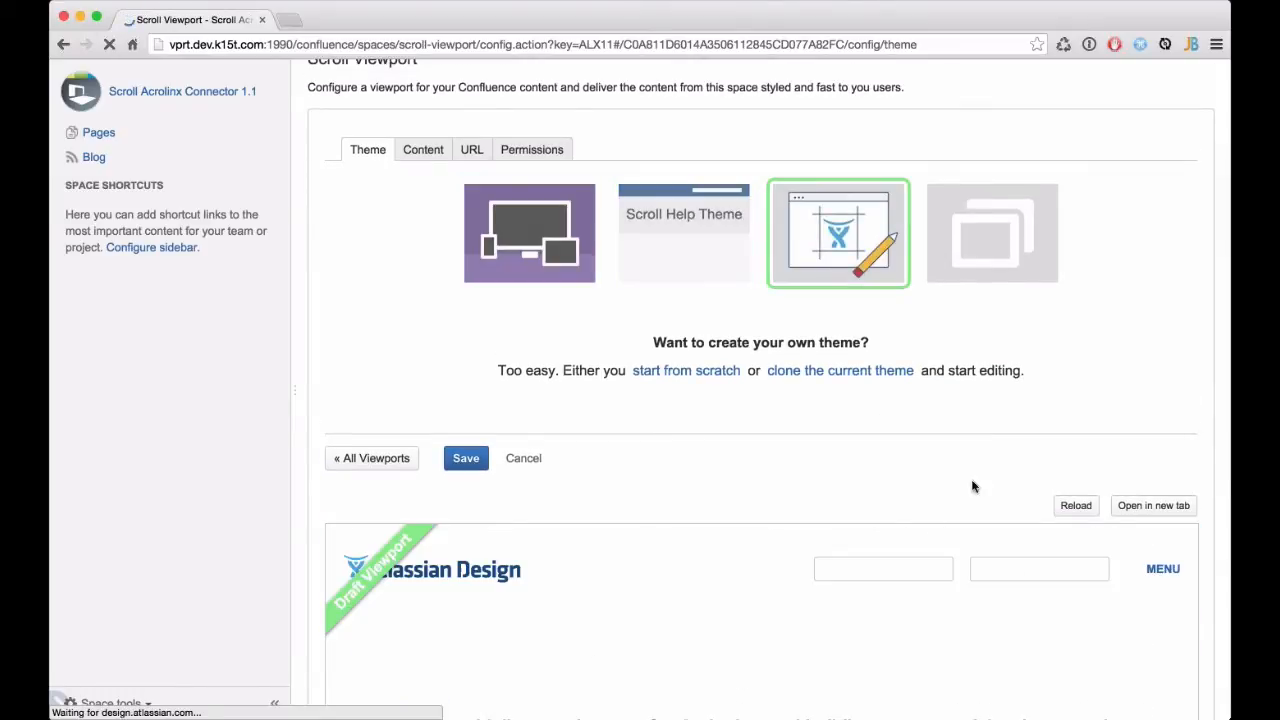
pyautogui.scroll(-1, 770, 483)
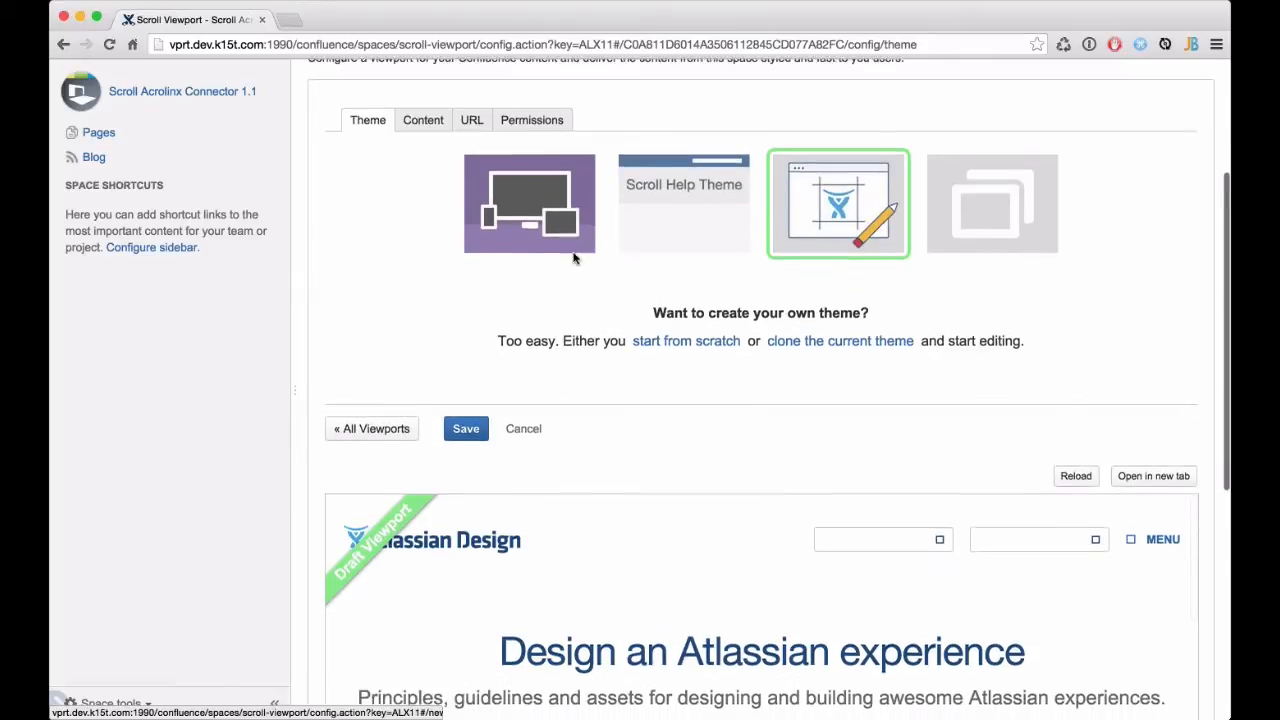
pyautogui.click(565, 245)
# Include blog posts in the viewport's content and check the Blog page in the draft preview
pyautogui.click(424, 120)
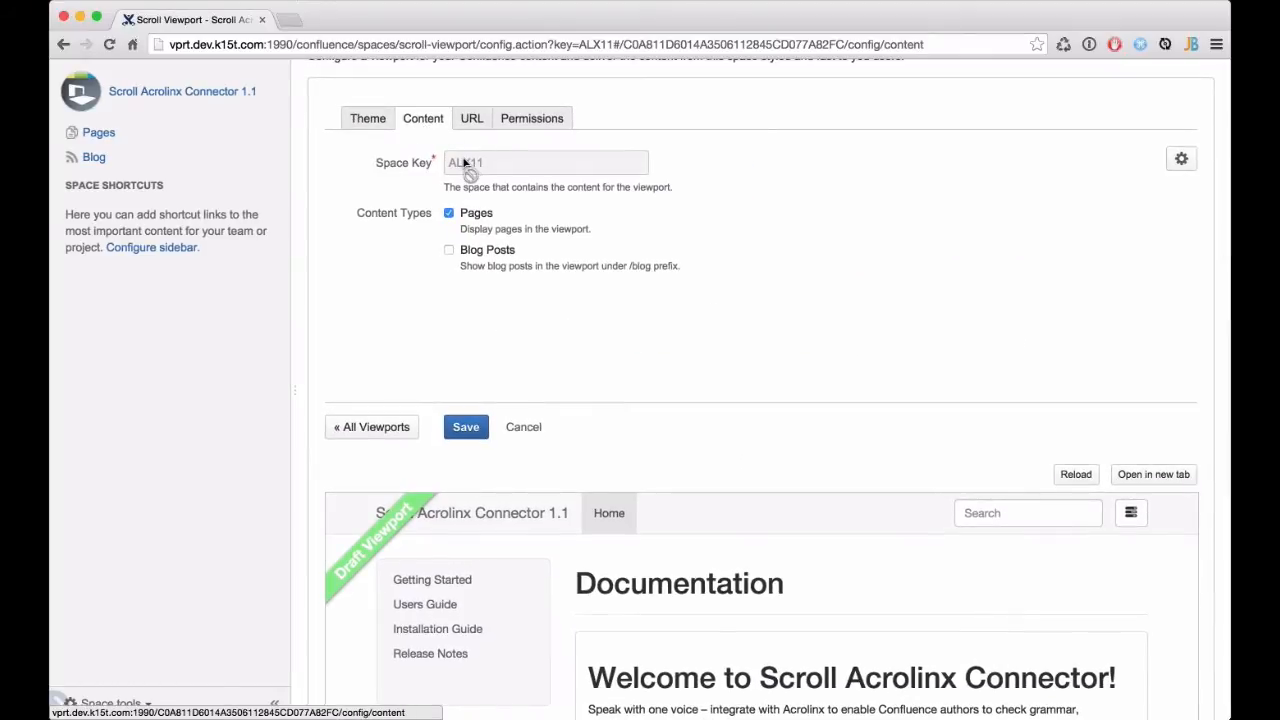
pyautogui.click(448, 250)
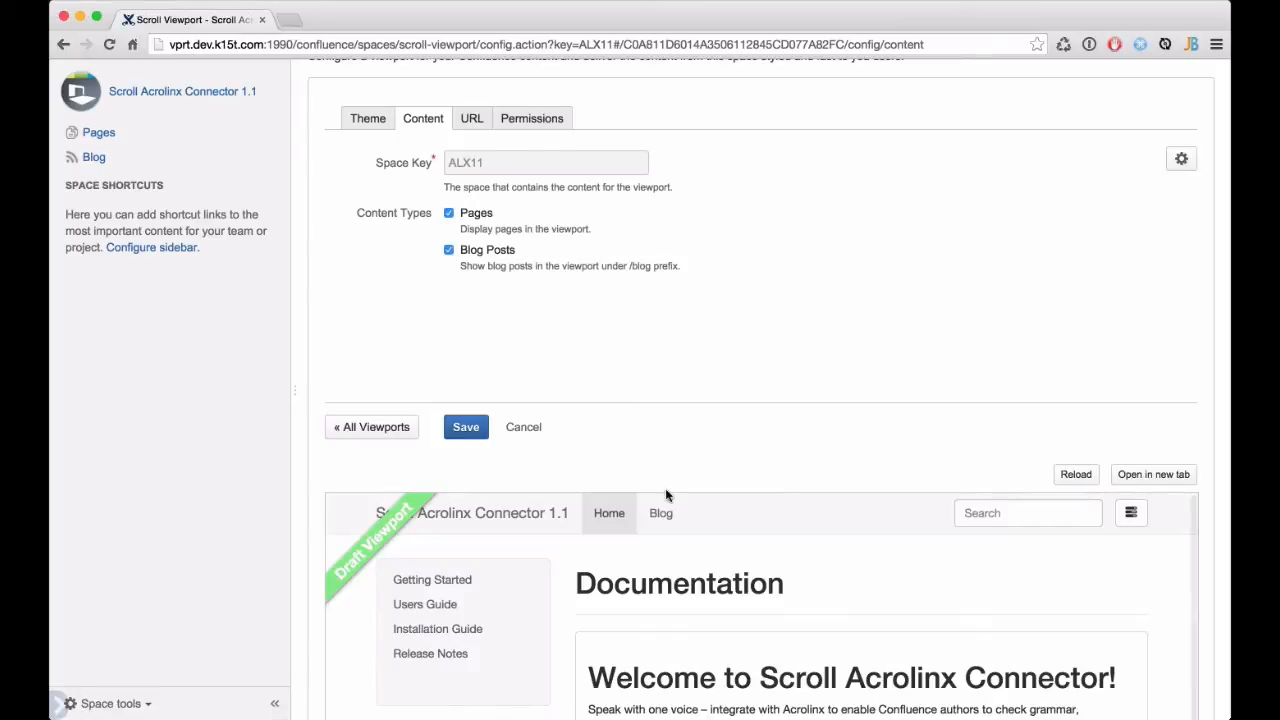
pyautogui.click(667, 519)
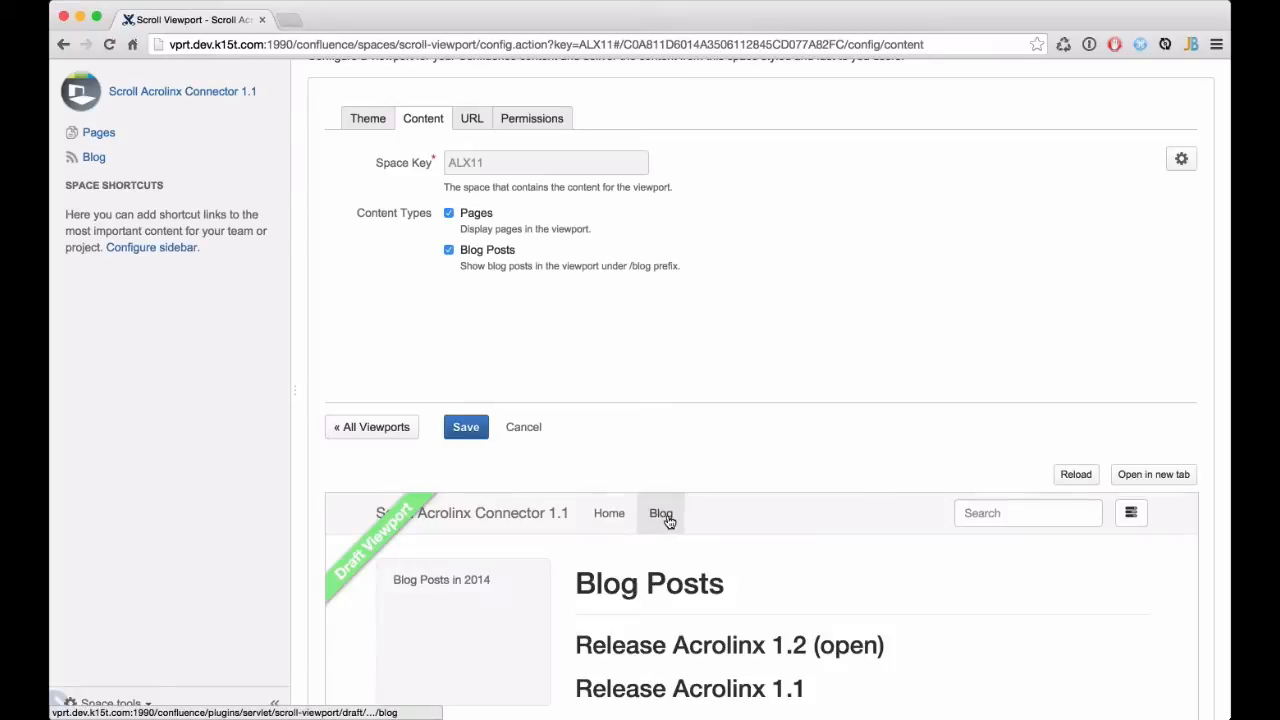
pyautogui.click(610, 519)
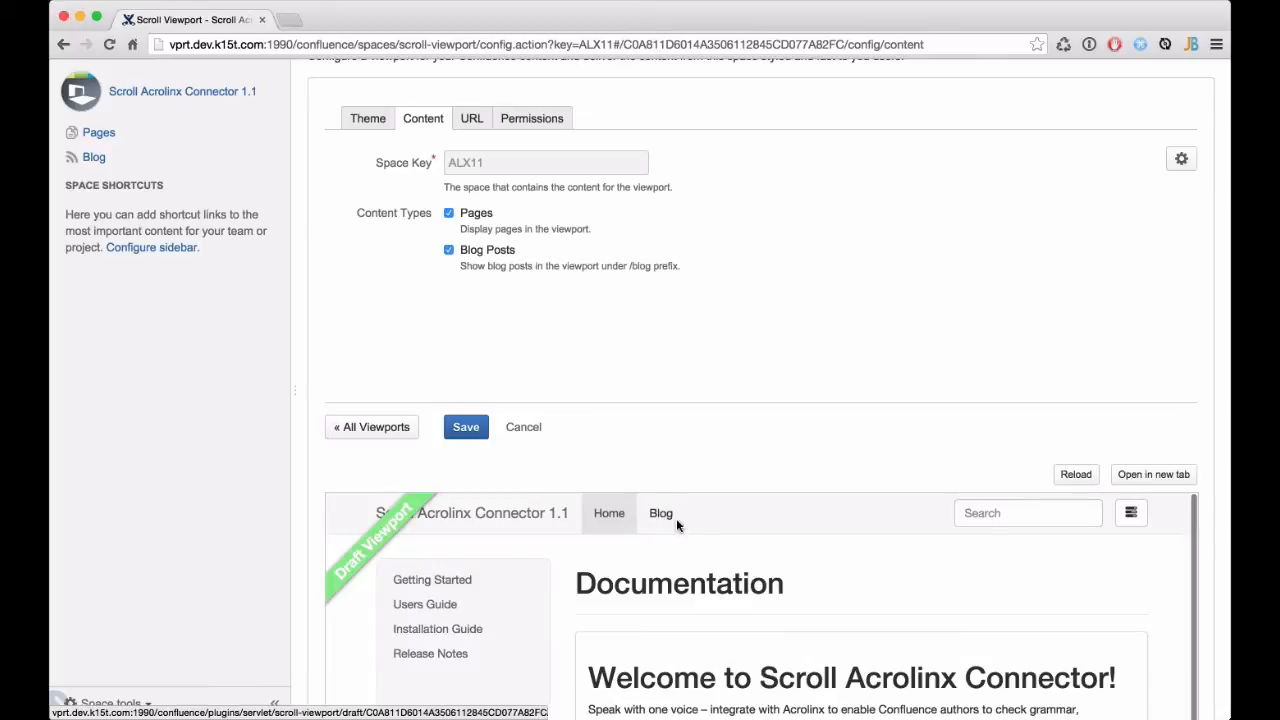
# View Blog Posts in 2014 in the preview, return to Home, and exclude blog posts from the viewport's content
pyautogui.click(668, 518)
pyautogui.click(440, 585)
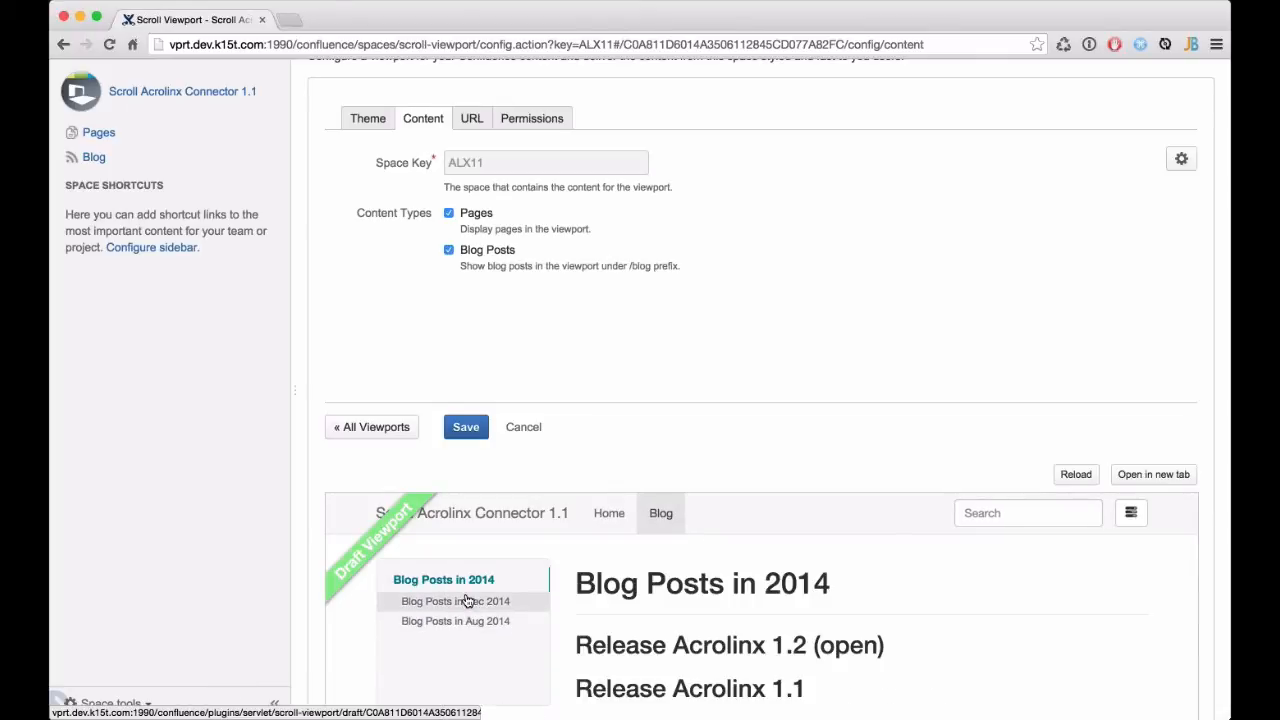
pyautogui.click(611, 516)
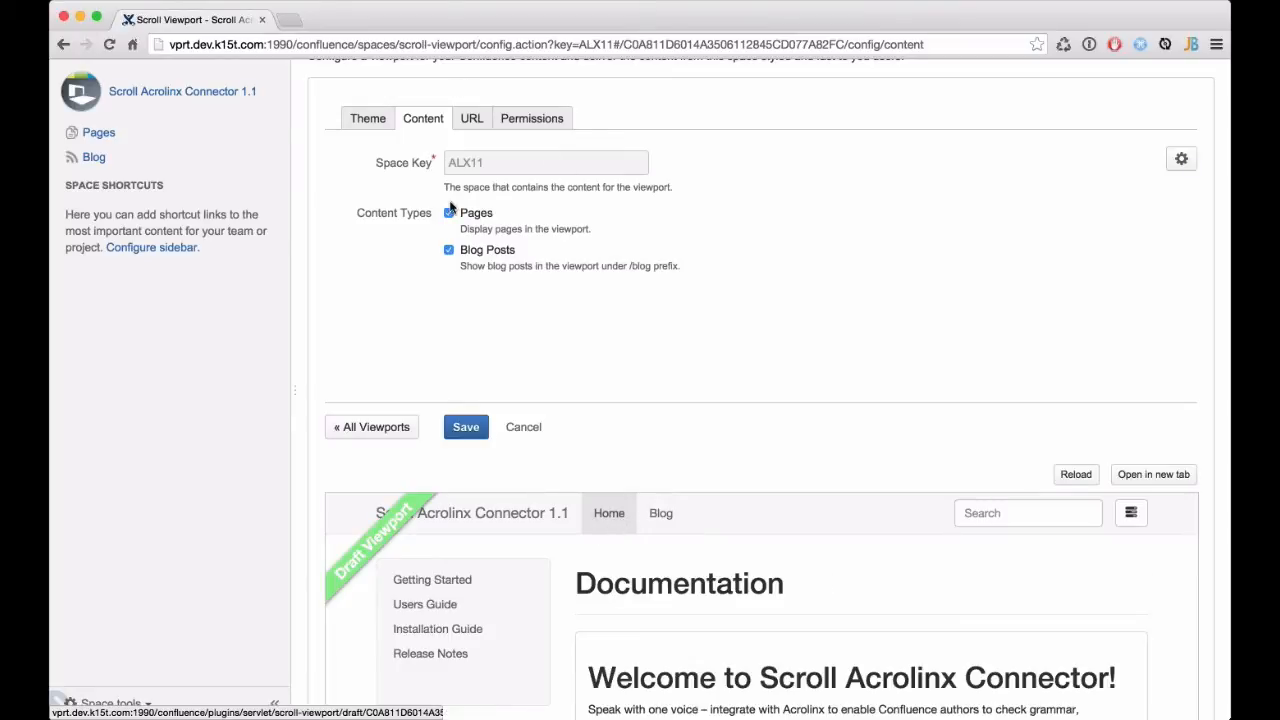
pyautogui.click(449, 250)
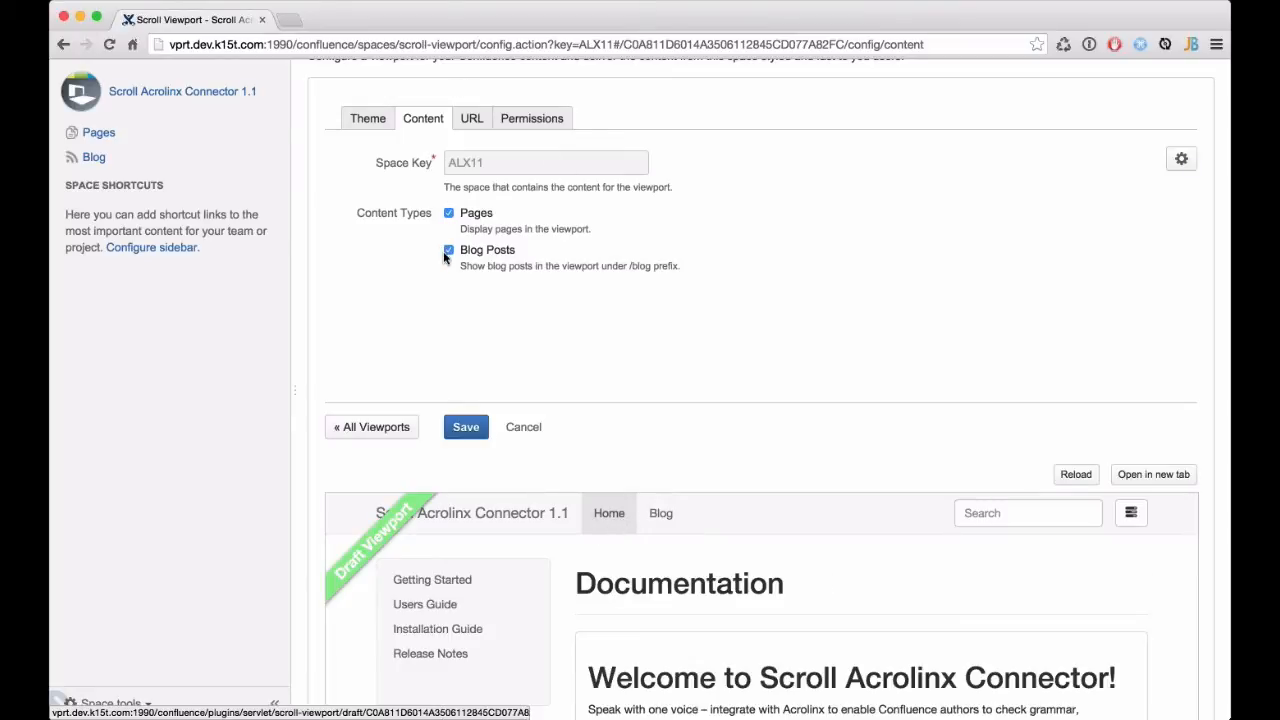
# Examine the viewport's URL settings: domain name, path prefix and the Hierarchical and Flat page path options
pyautogui.click(472, 119)
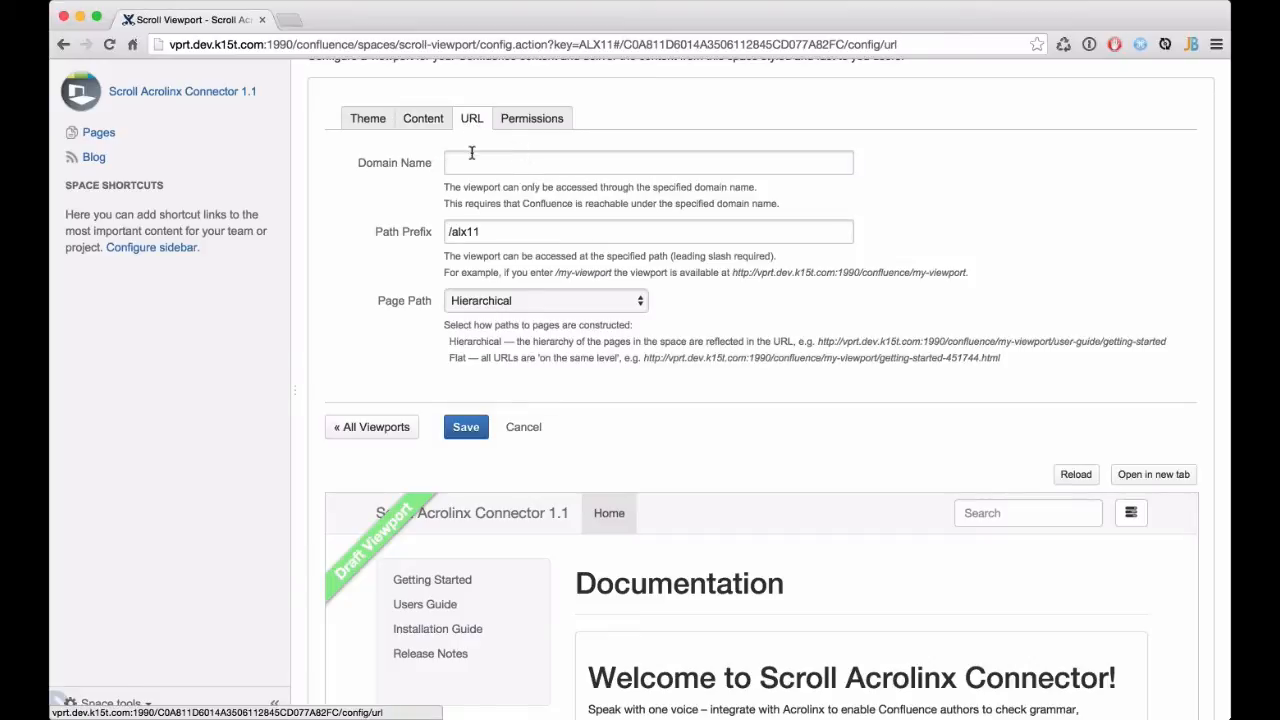
pyautogui.moveTo(355, 160); pyautogui.dragTo(440, 162)
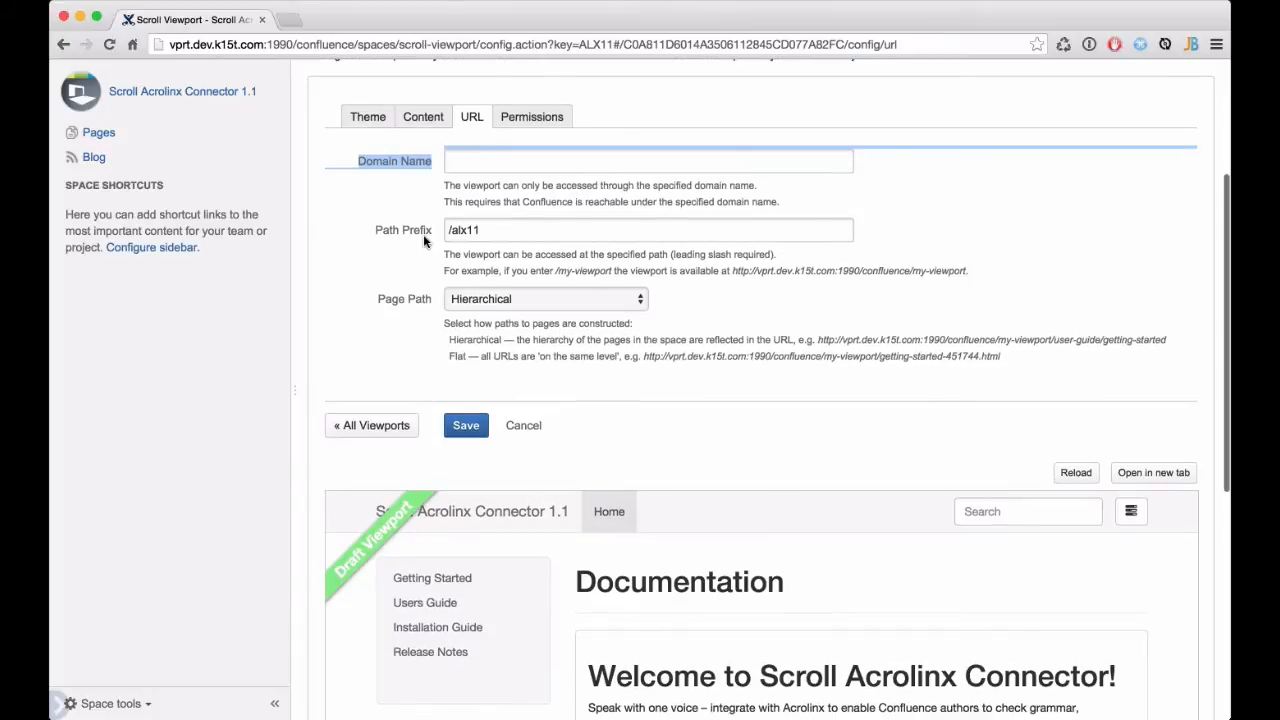
pyautogui.scroll(-1, 395, 228)
pyautogui.scroll(1, 389, 233)
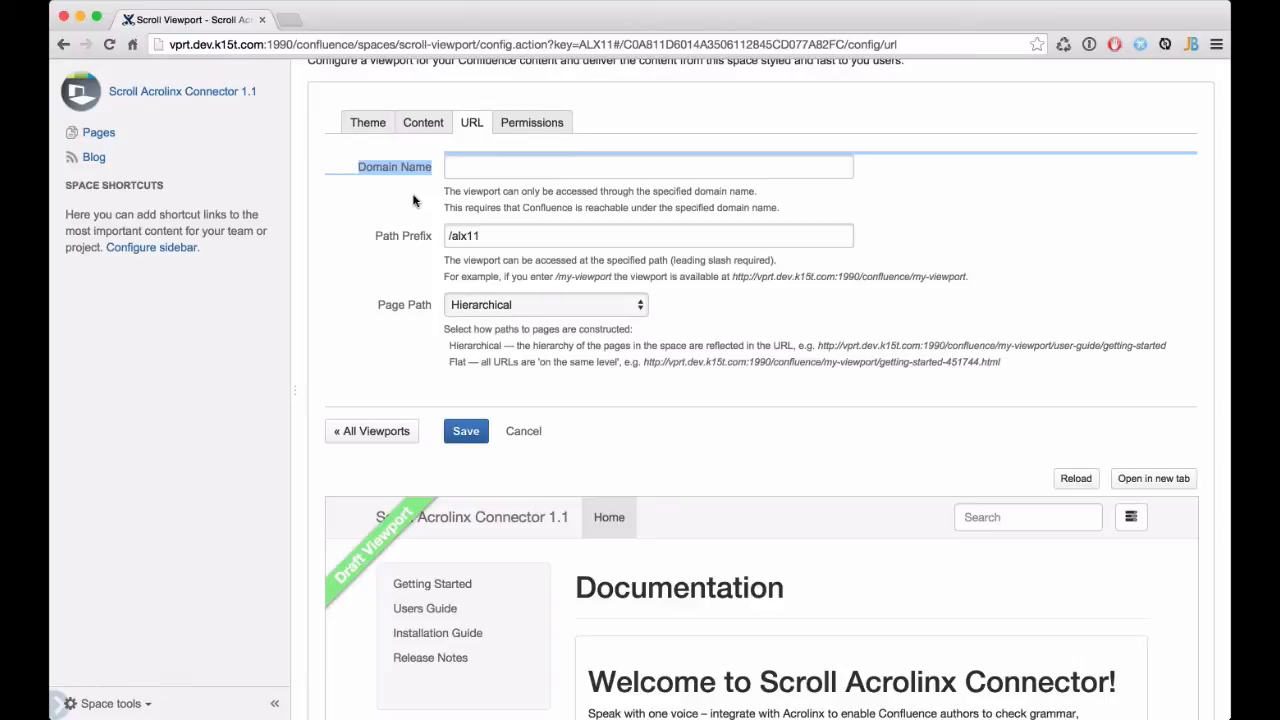
pyautogui.click(546, 310)
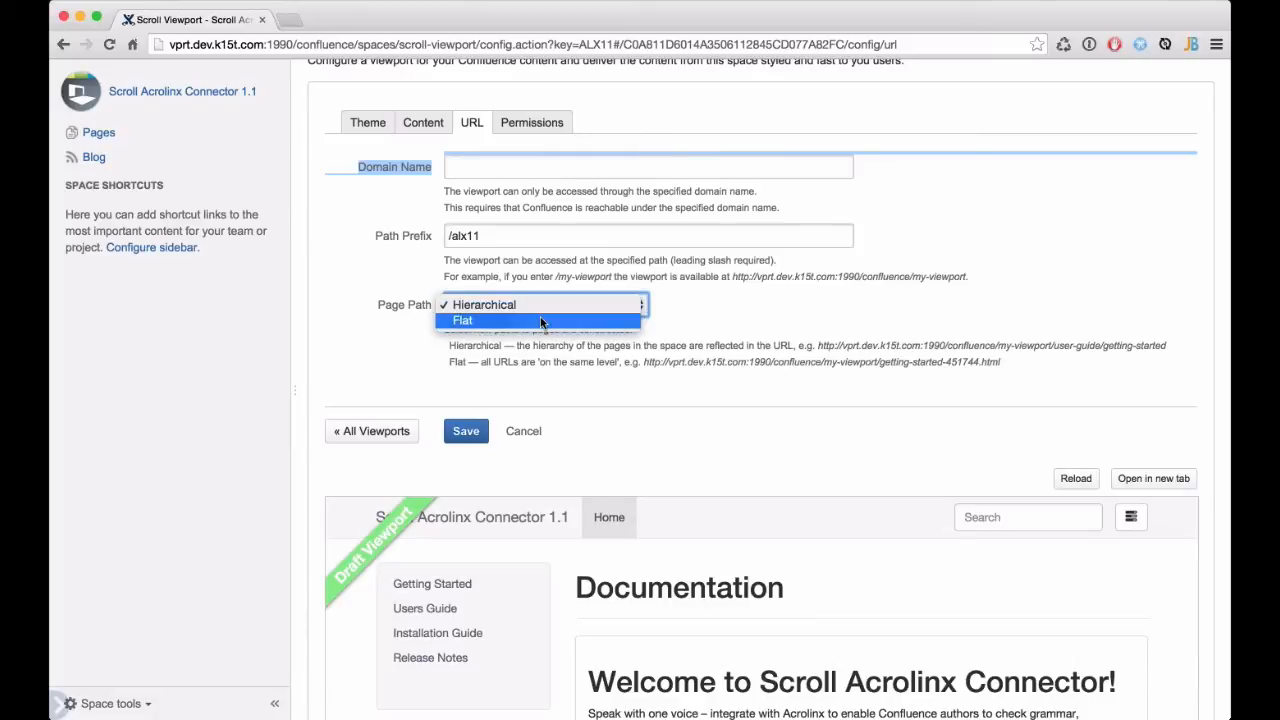
pyautogui.click(541, 306)
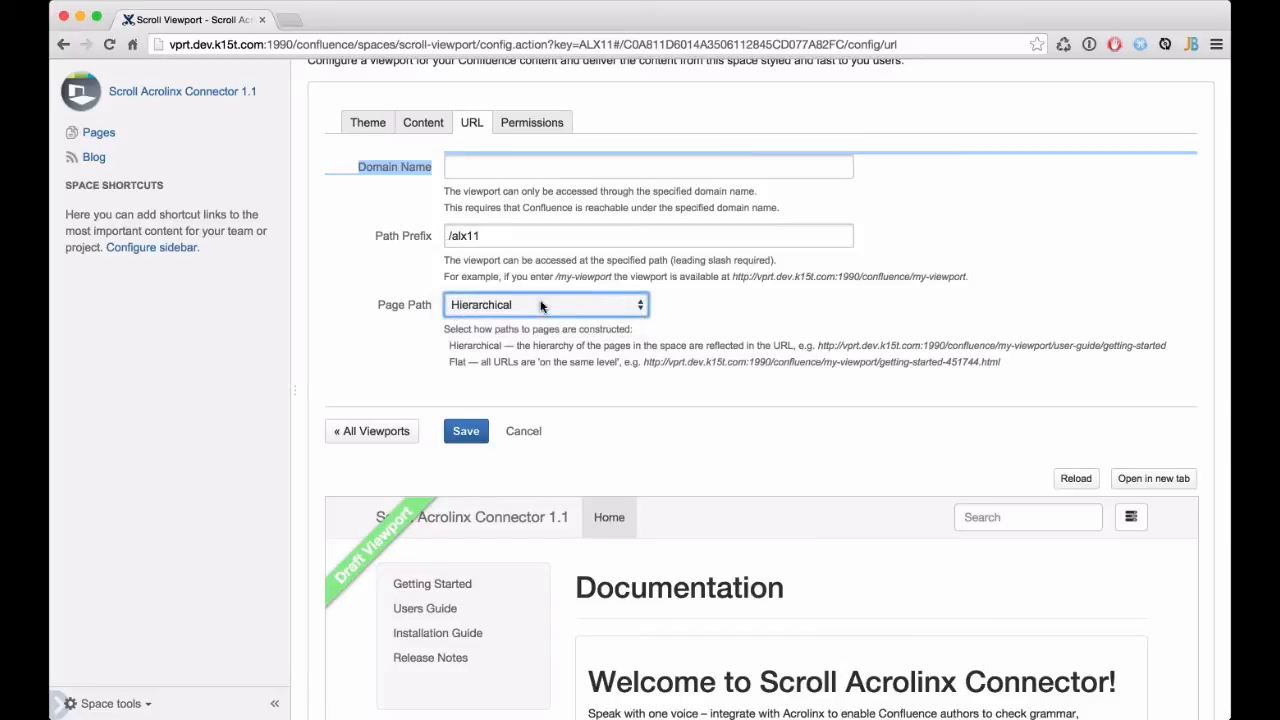
pyautogui.click(675, 299)
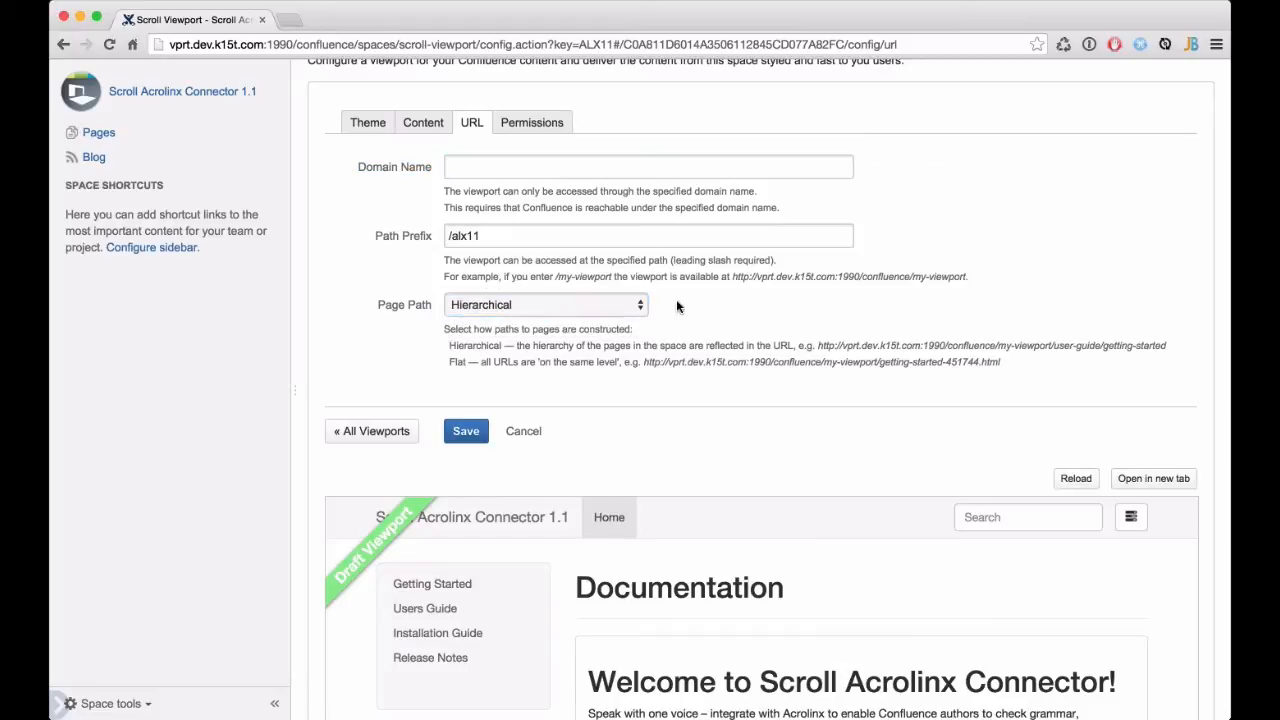
# Restrict access to the Confluence UI, grant it to the confluence-users group, and save the viewport
pyautogui.click(539, 129)
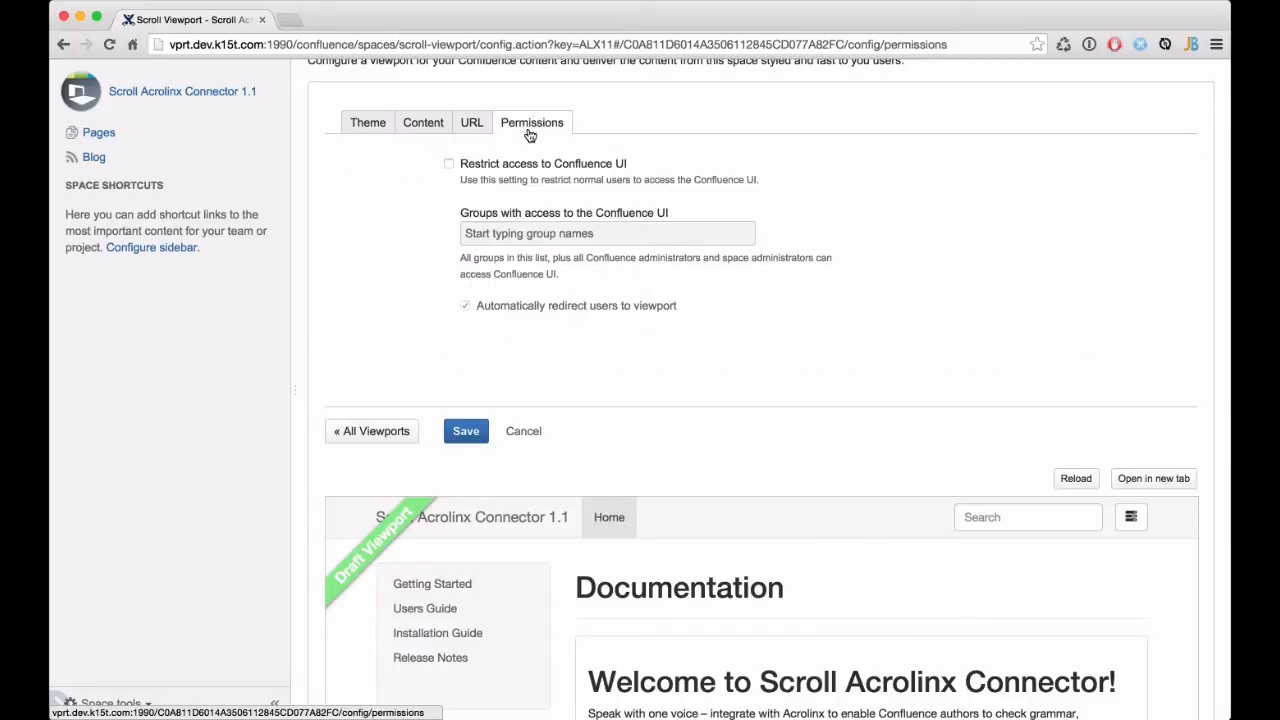
pyautogui.click(448, 165)
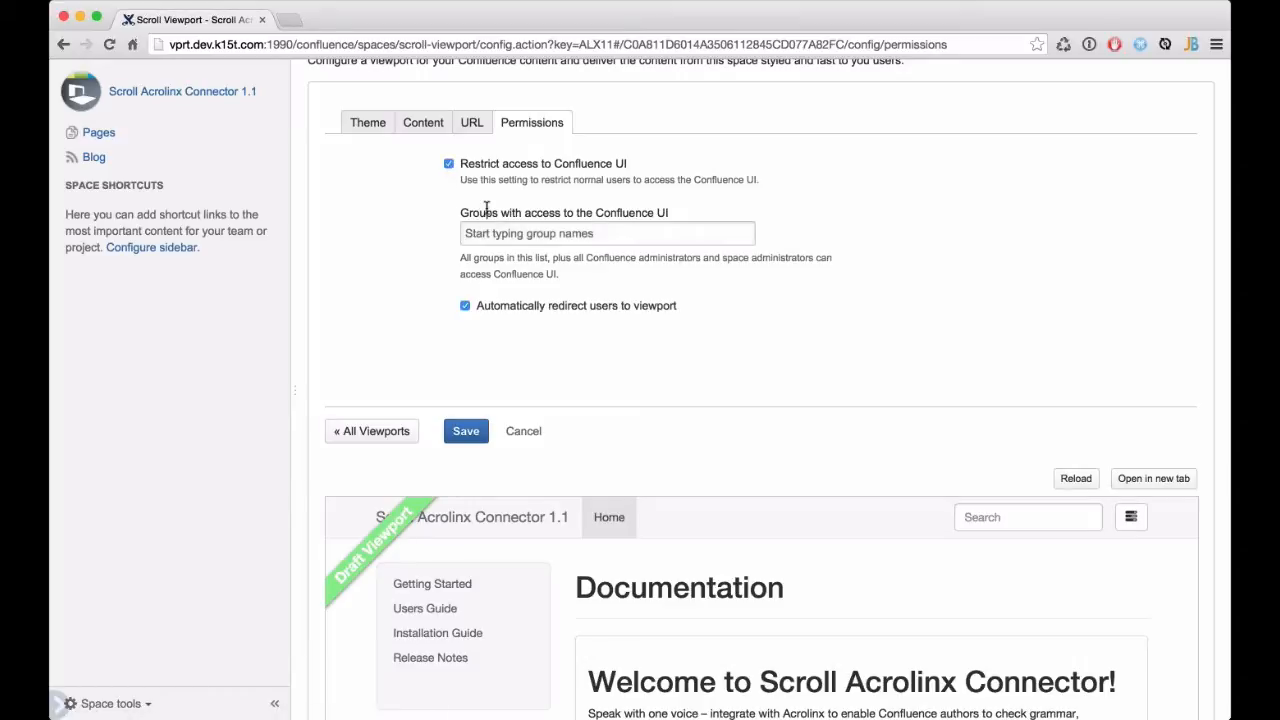
pyautogui.click(528, 232)
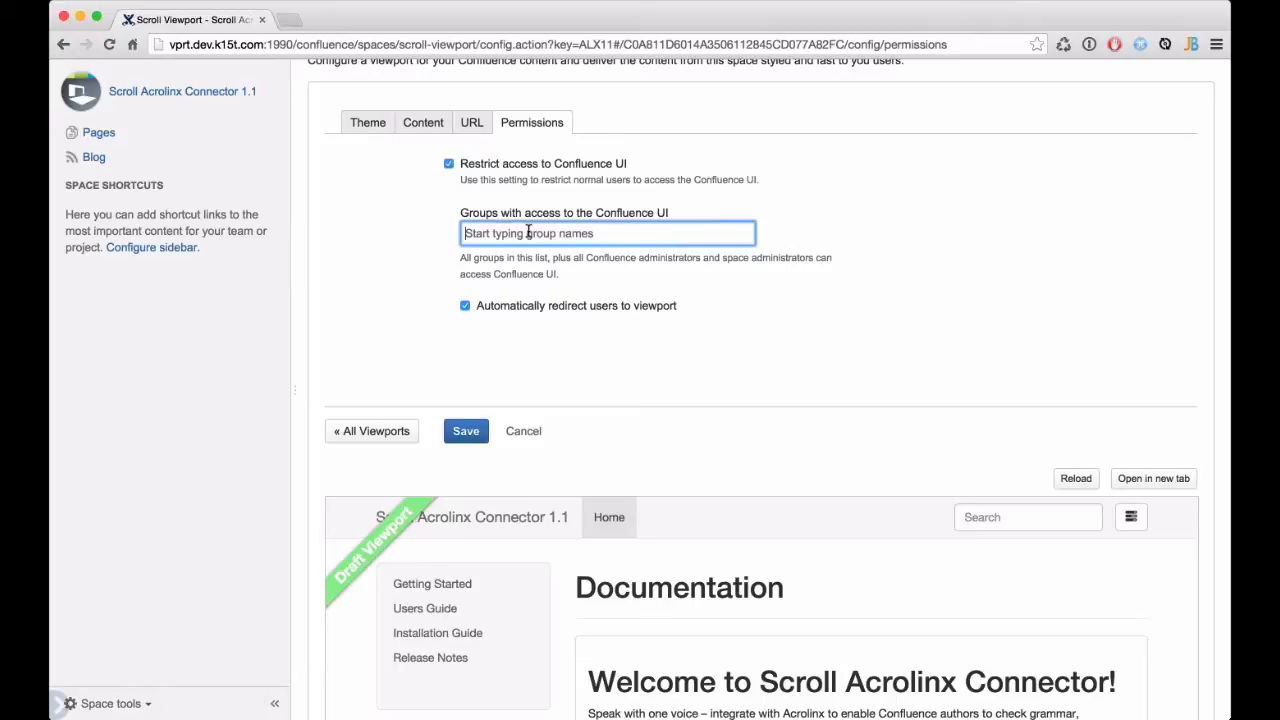
pyautogui.write('confluence')
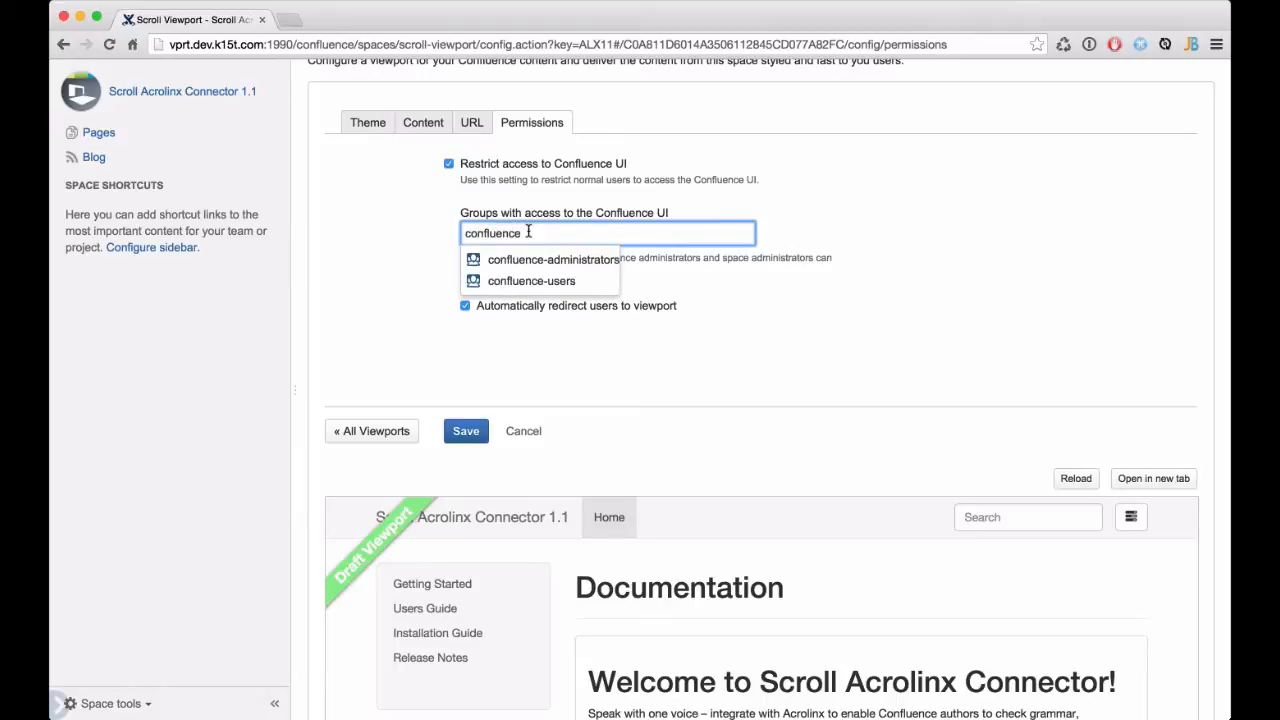
pyautogui.press('Down')
pyautogui.press('Down')
pyautogui.press('Return')
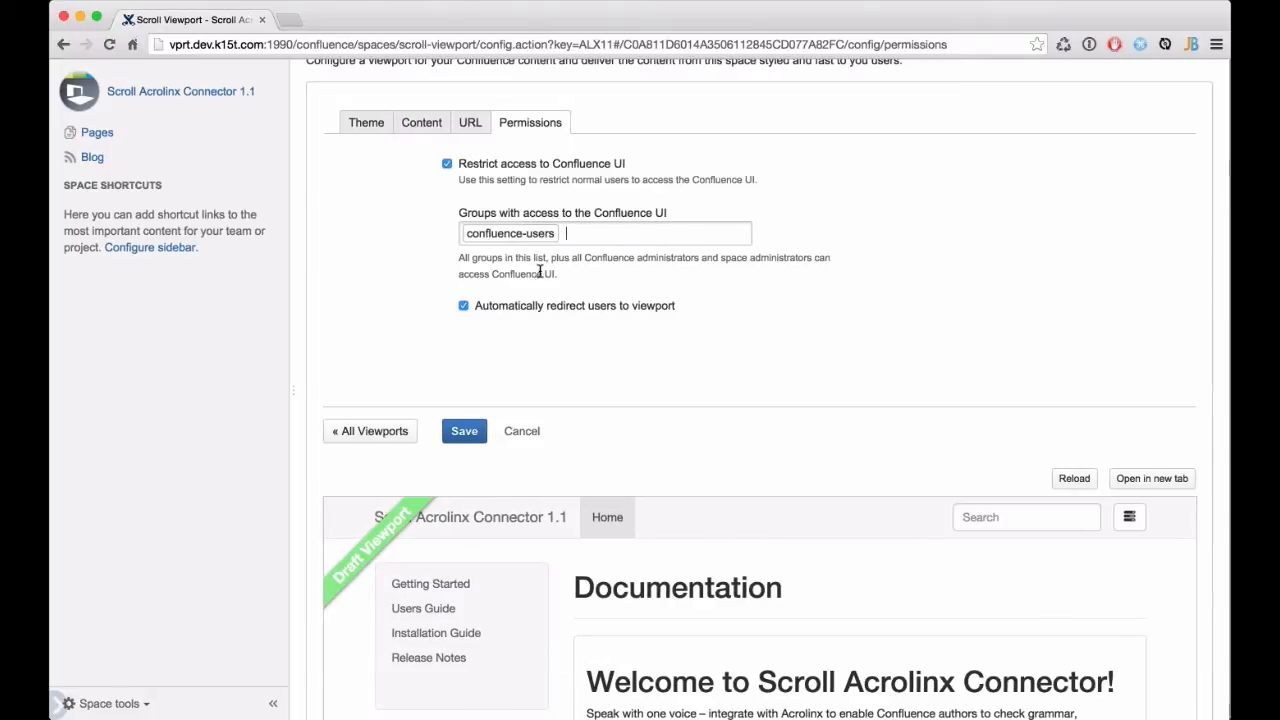
pyautogui.scroll(-1, 572, 296)
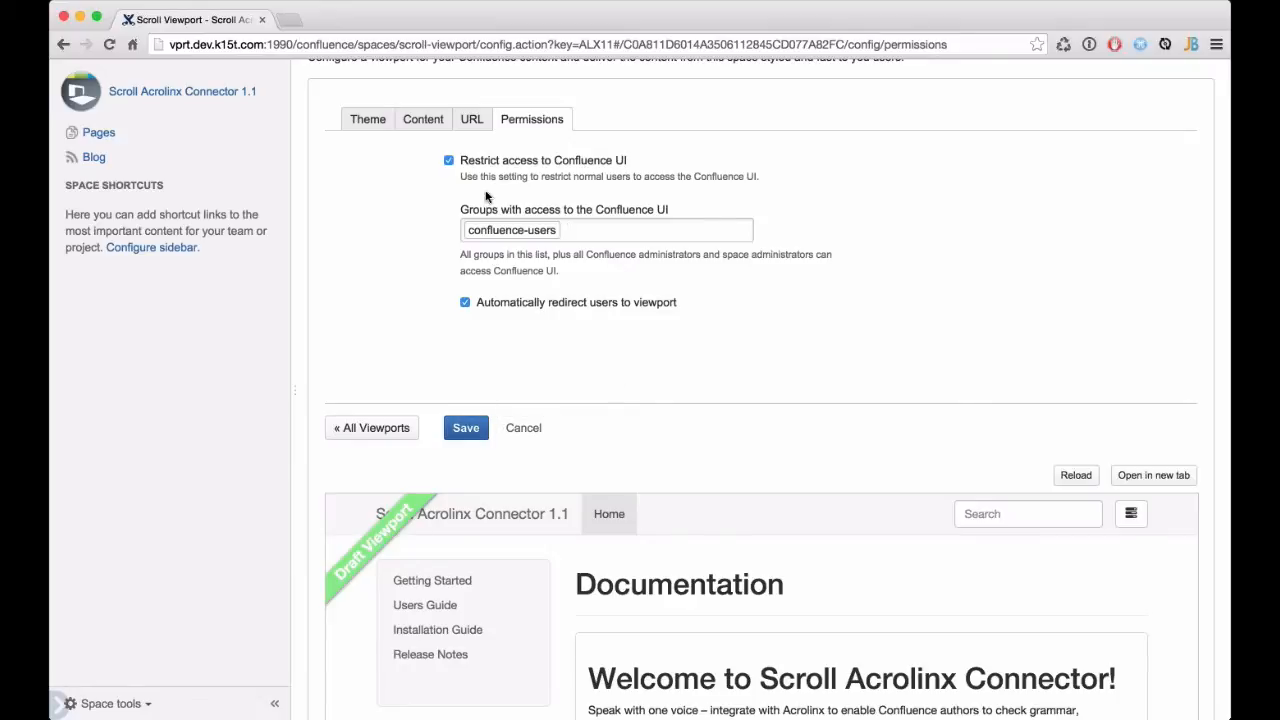
pyautogui.click(471, 430)
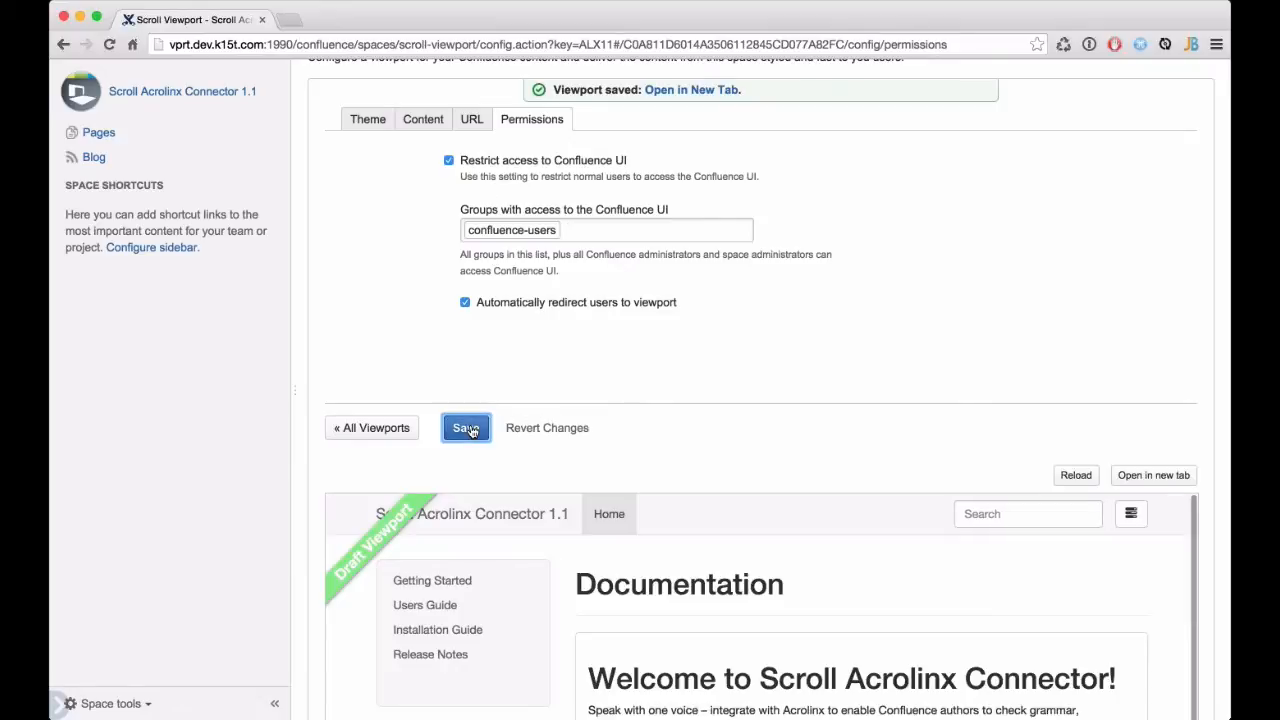
# Open the saved viewport in a new tab and view the Working with the Acrolinx Scorecard page under Users Guide
pyautogui.click(712, 89)
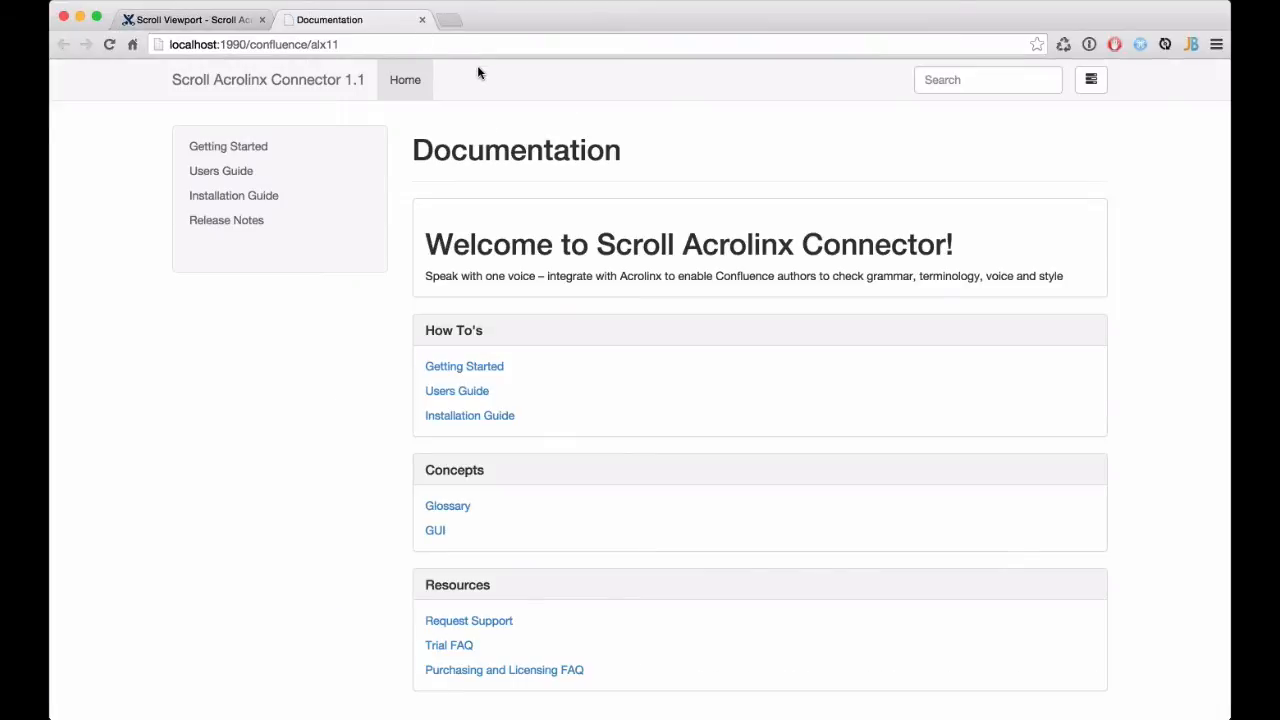
pyautogui.click(198, 176)
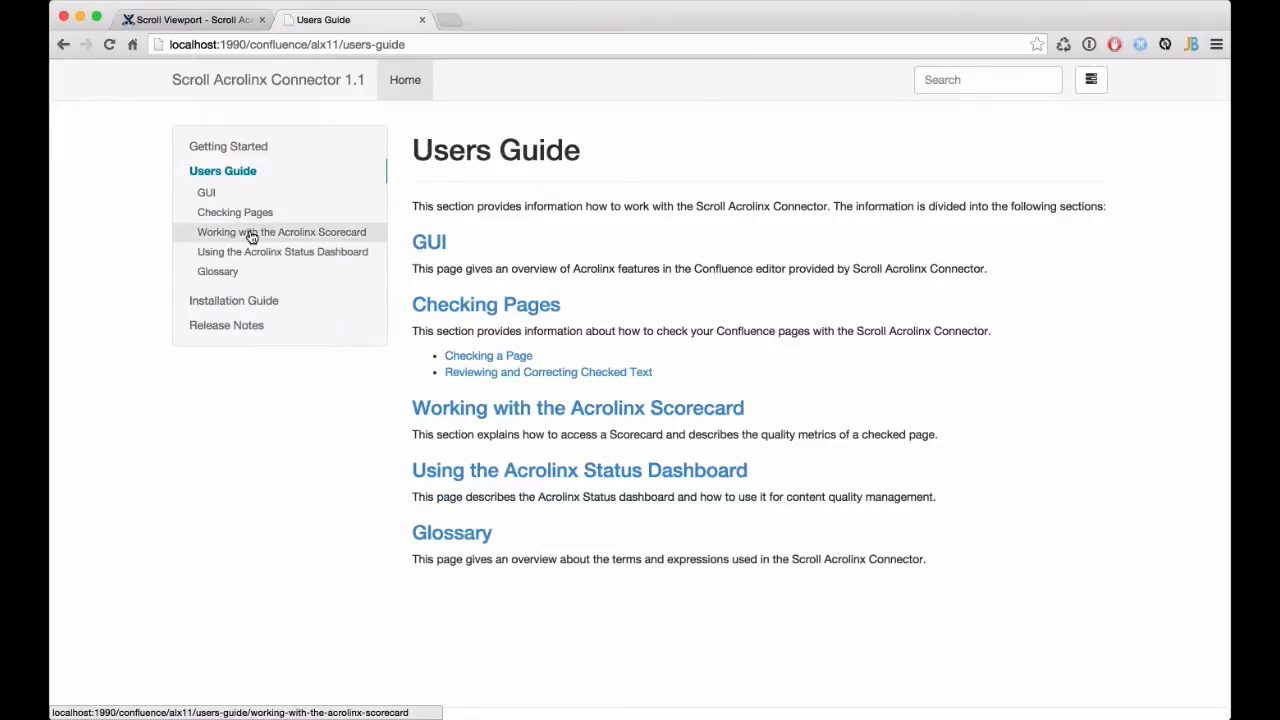
pyautogui.click(251, 234)
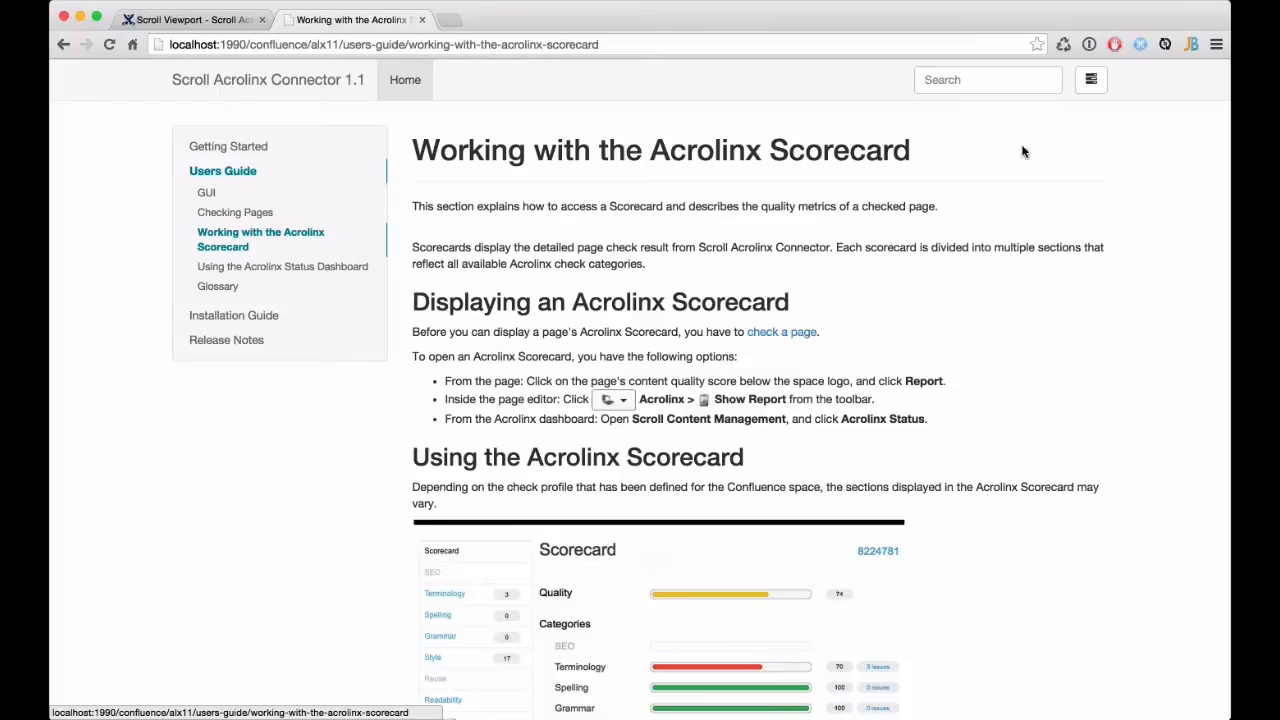
# View the Working with the Acrolinx Scorecard page in Confluence and return to its viewport version
pyautogui.click(1091, 80)
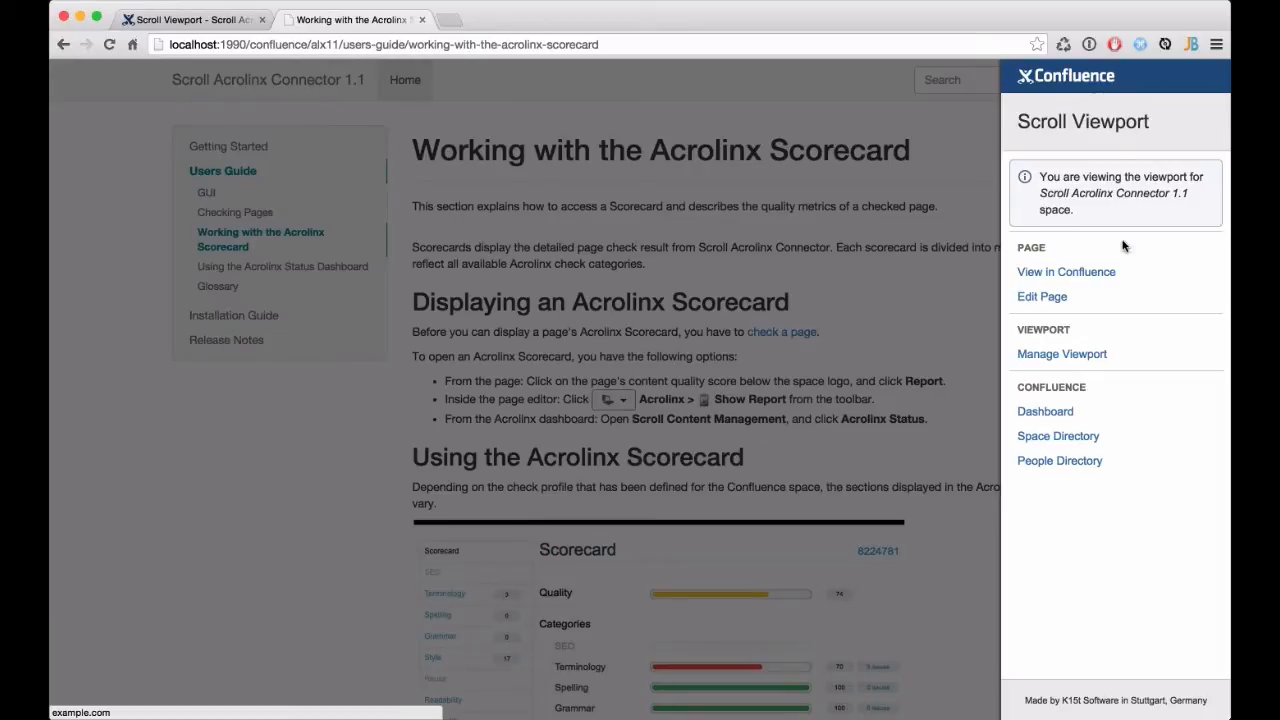
pyautogui.click(959, 134)
pyautogui.click(1093, 87)
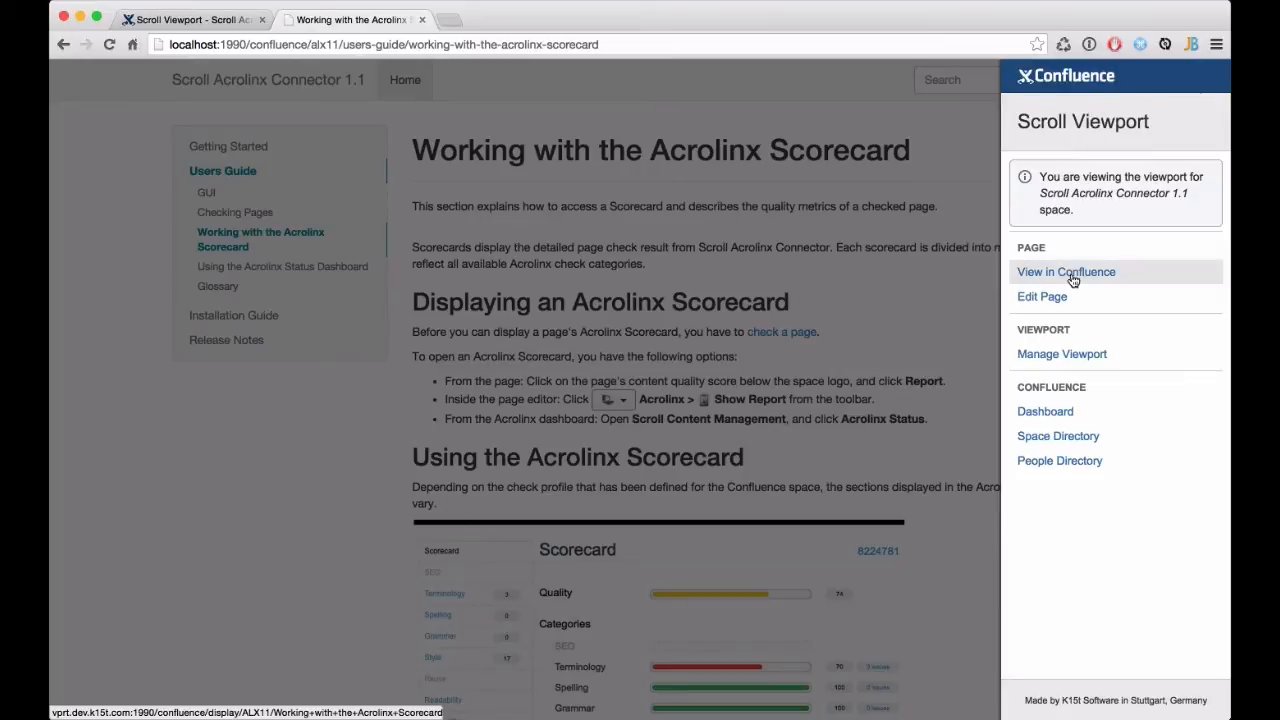
pyautogui.click(1073, 279)
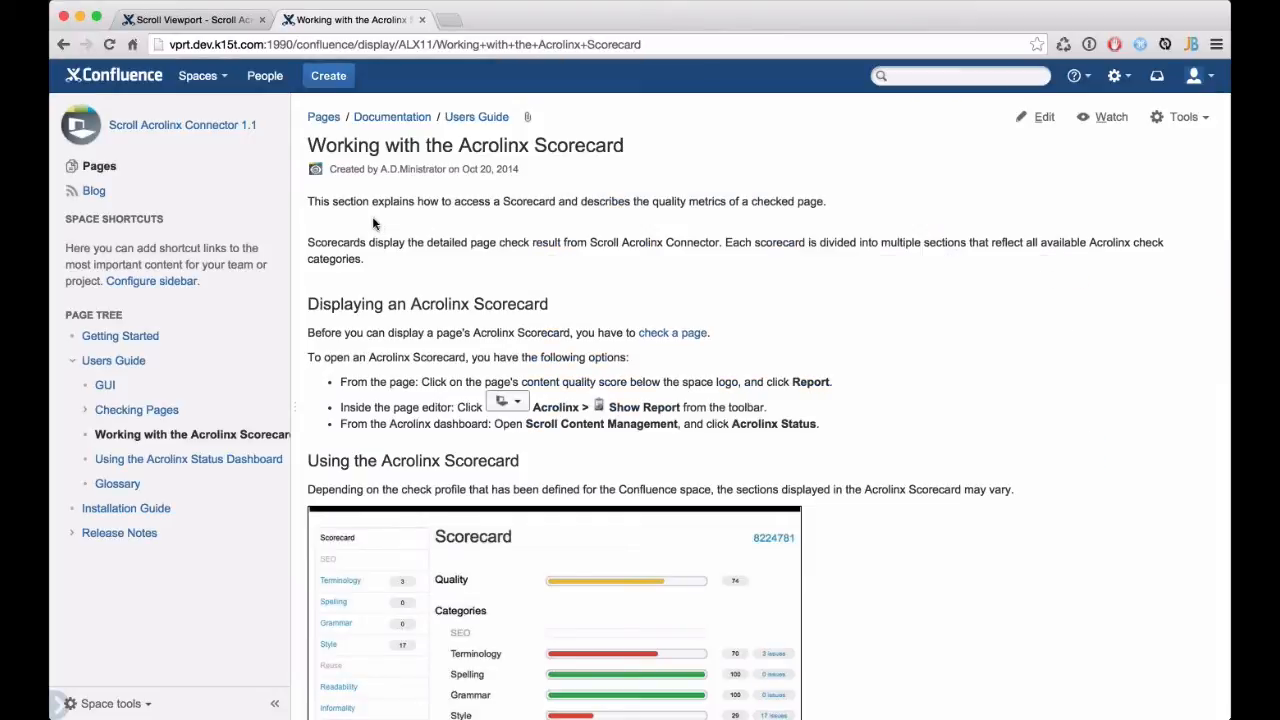
pyautogui.click(317, 172)
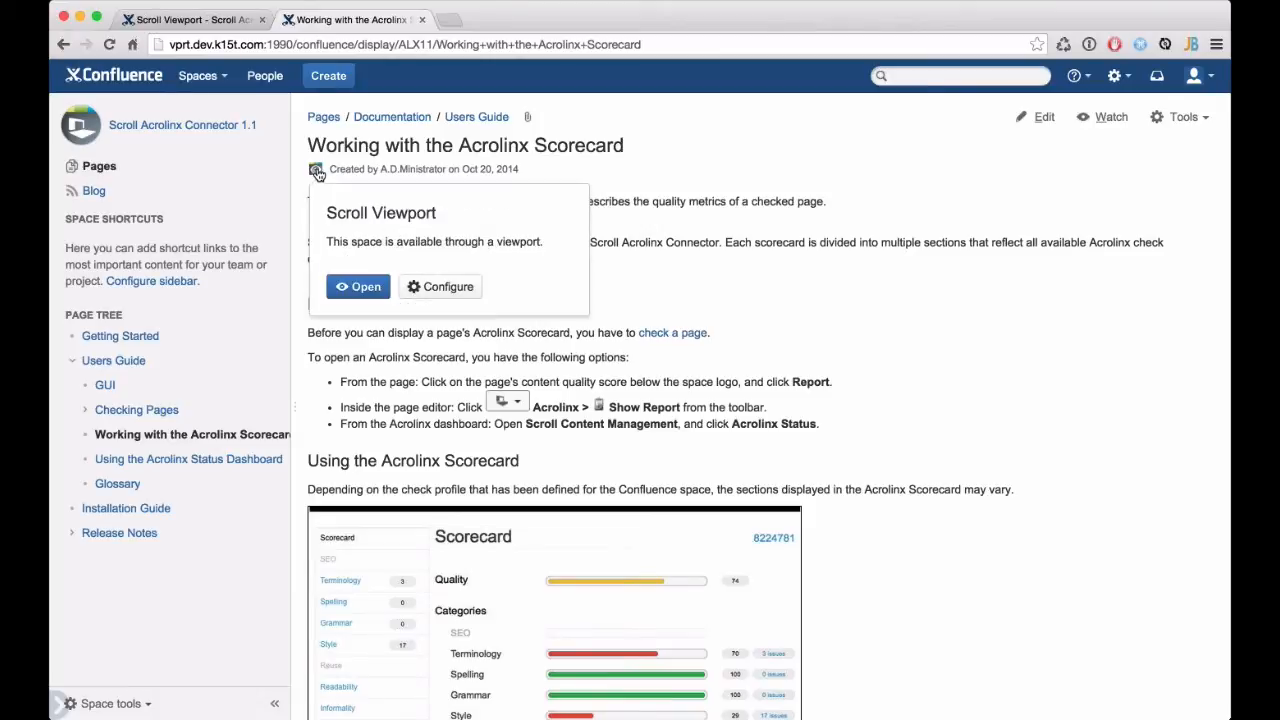
pyautogui.click(361, 296)
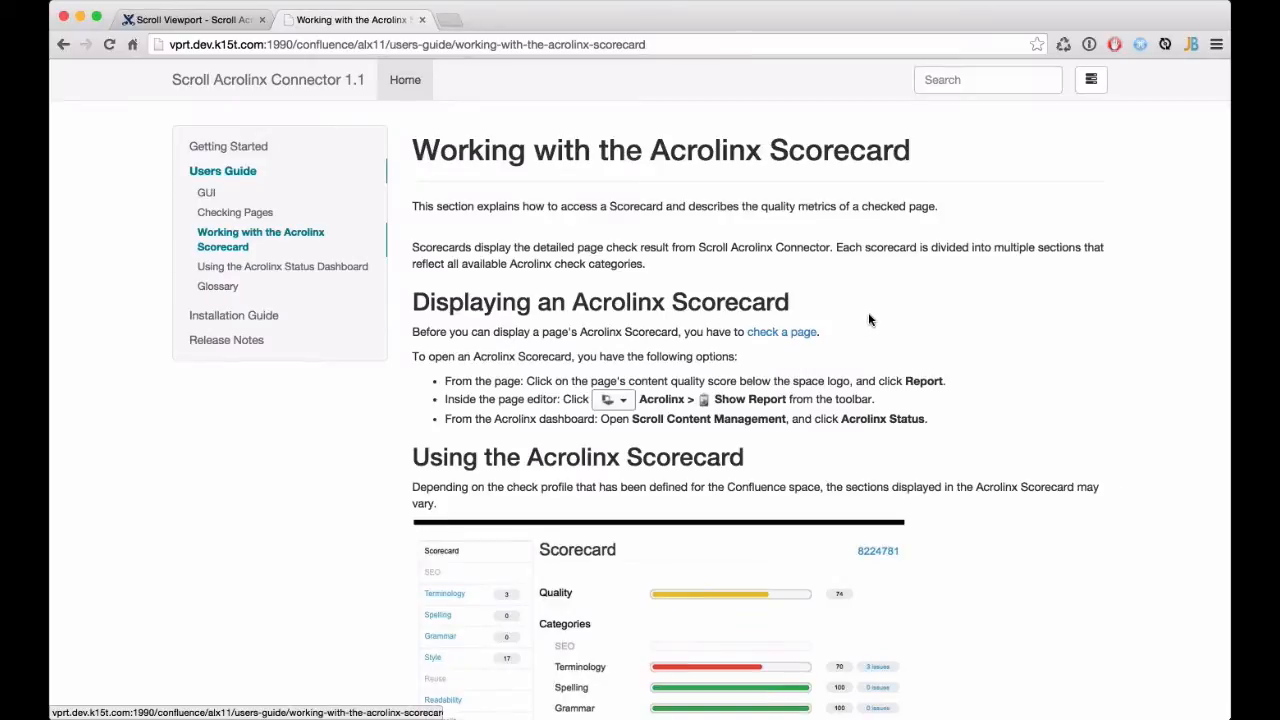
# Browse the Users Guide pages in the viewport and examine the hierarchical URL of Reviewing and Correcting Checked Text
pyautogui.click(241, 264)
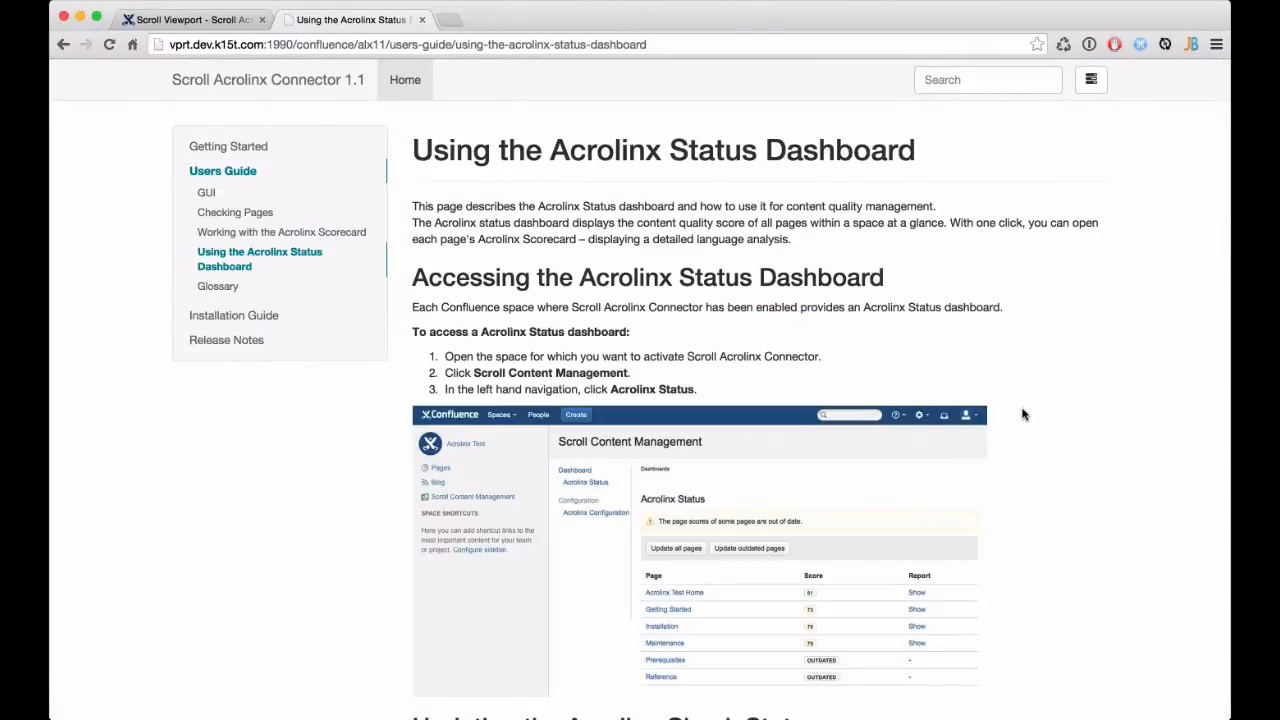
pyautogui.scroll(-3, 1023, 414)
pyautogui.scroll(3, 1023, 414)
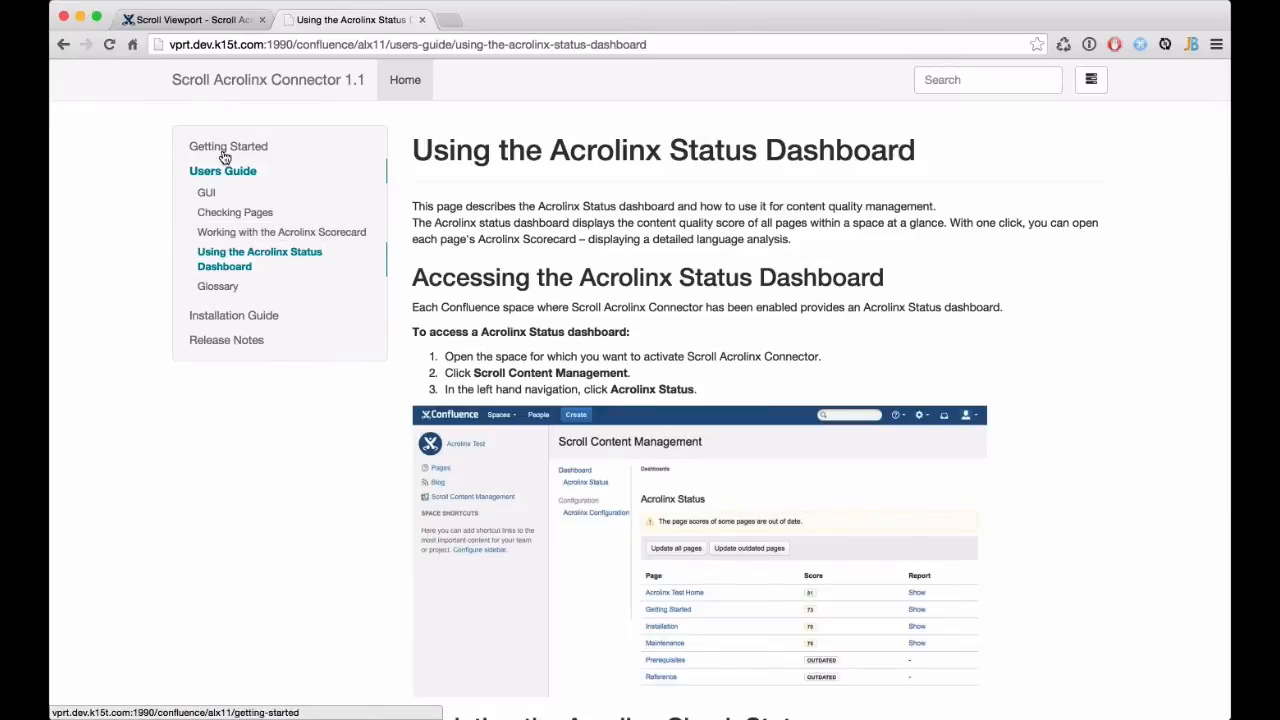
pyautogui.click(244, 237)
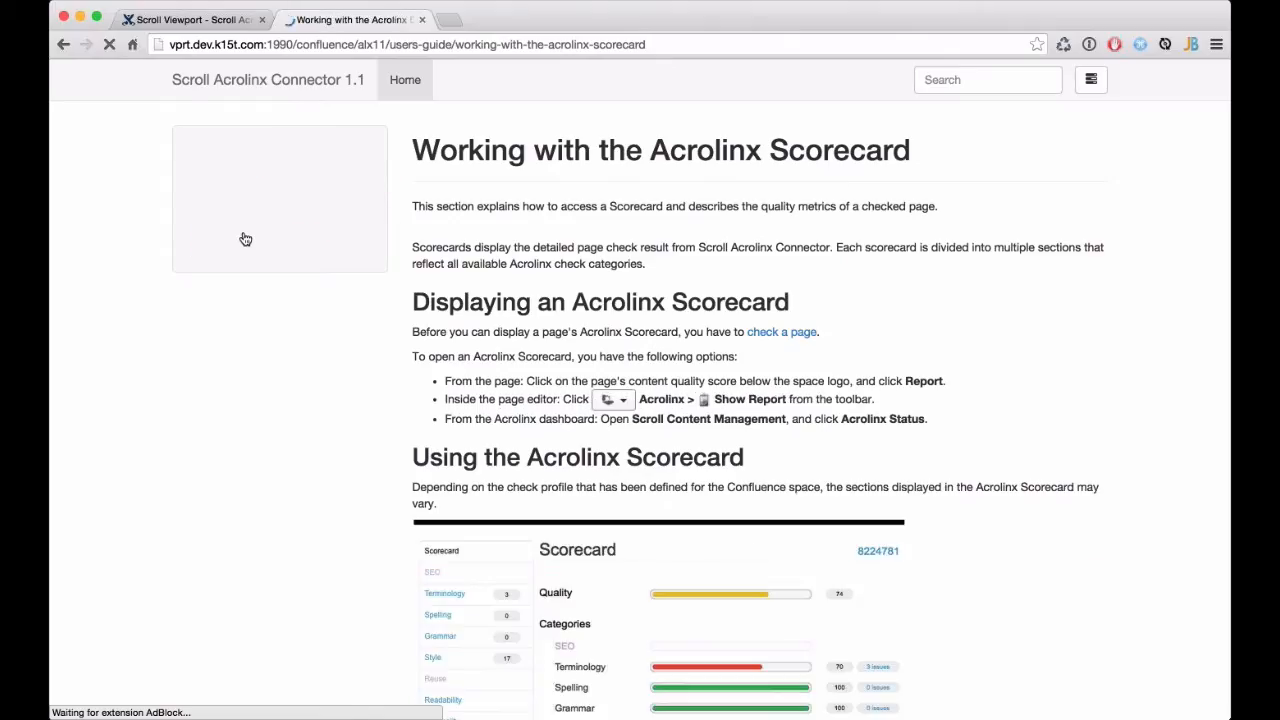
pyautogui.click(240, 212)
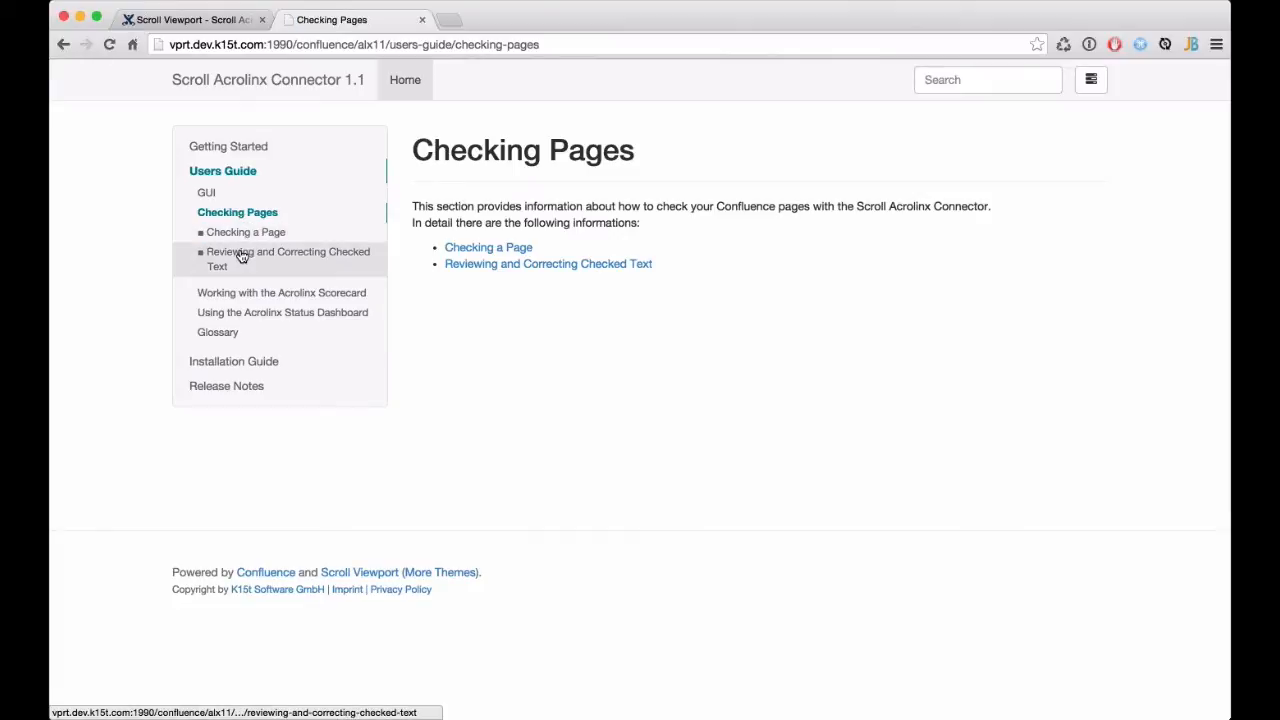
pyautogui.click(241, 257)
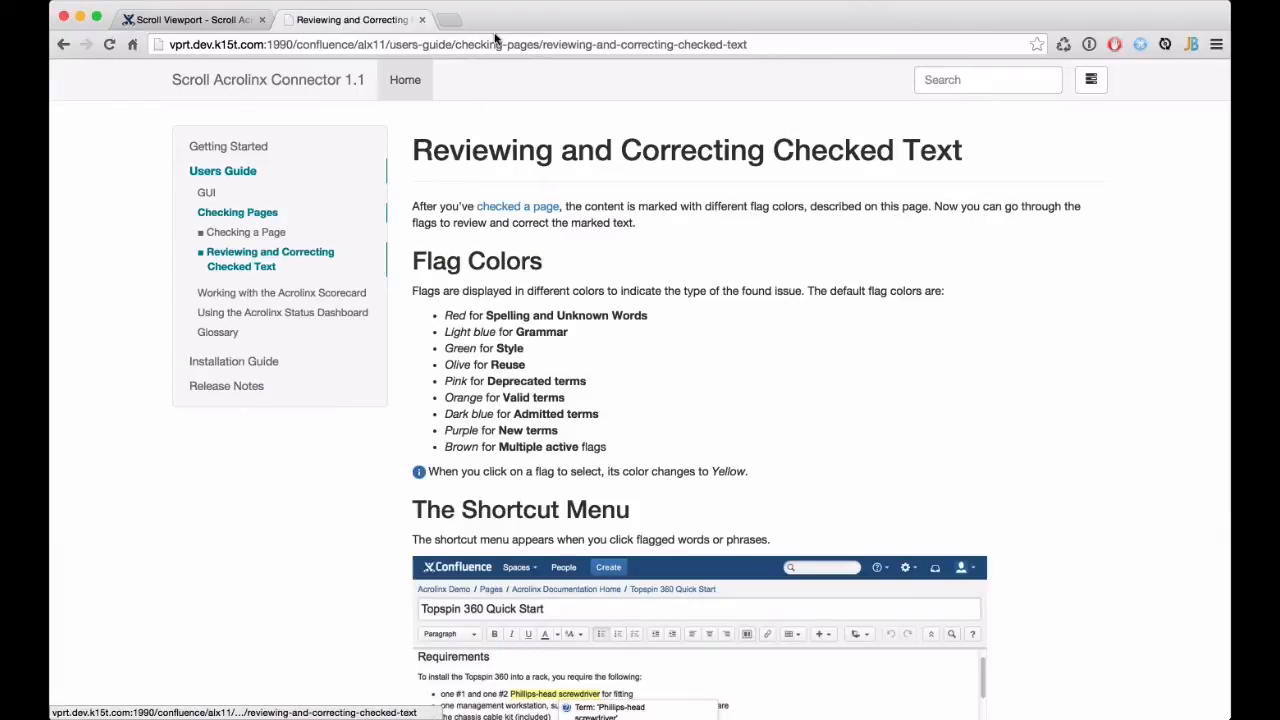
pyautogui.click(374, 44)
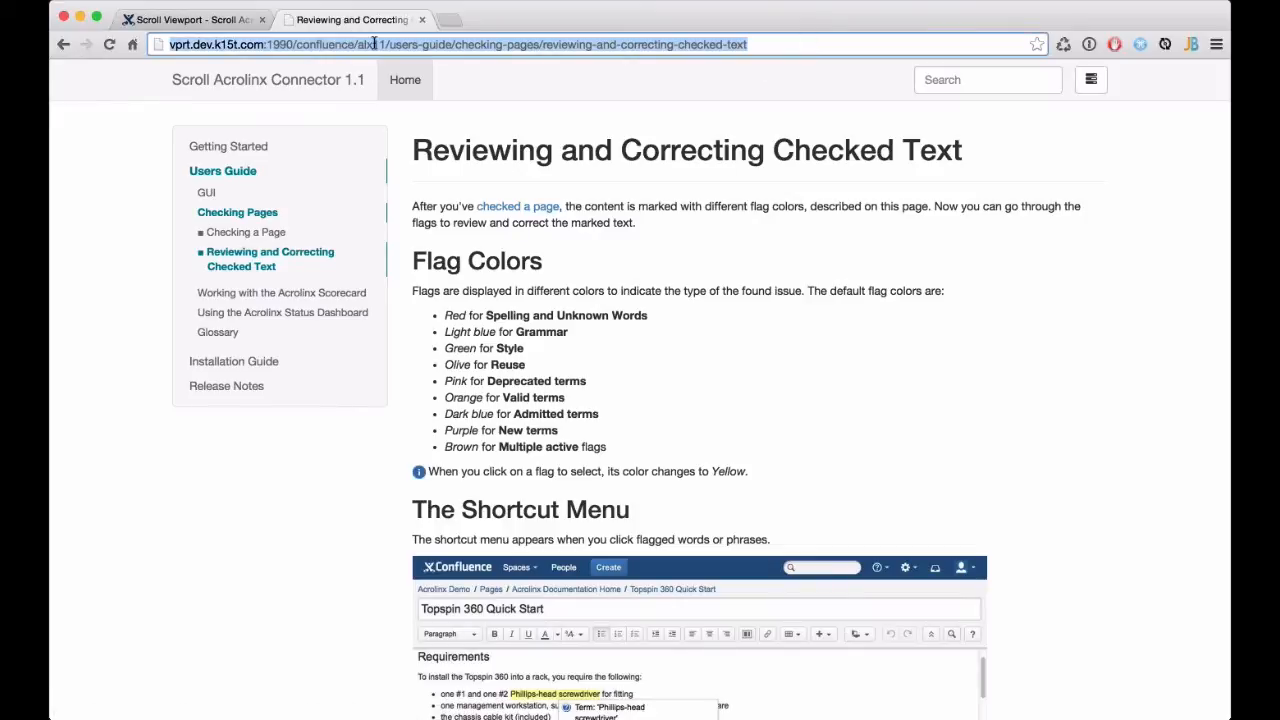
pyautogui.click(790, 42)
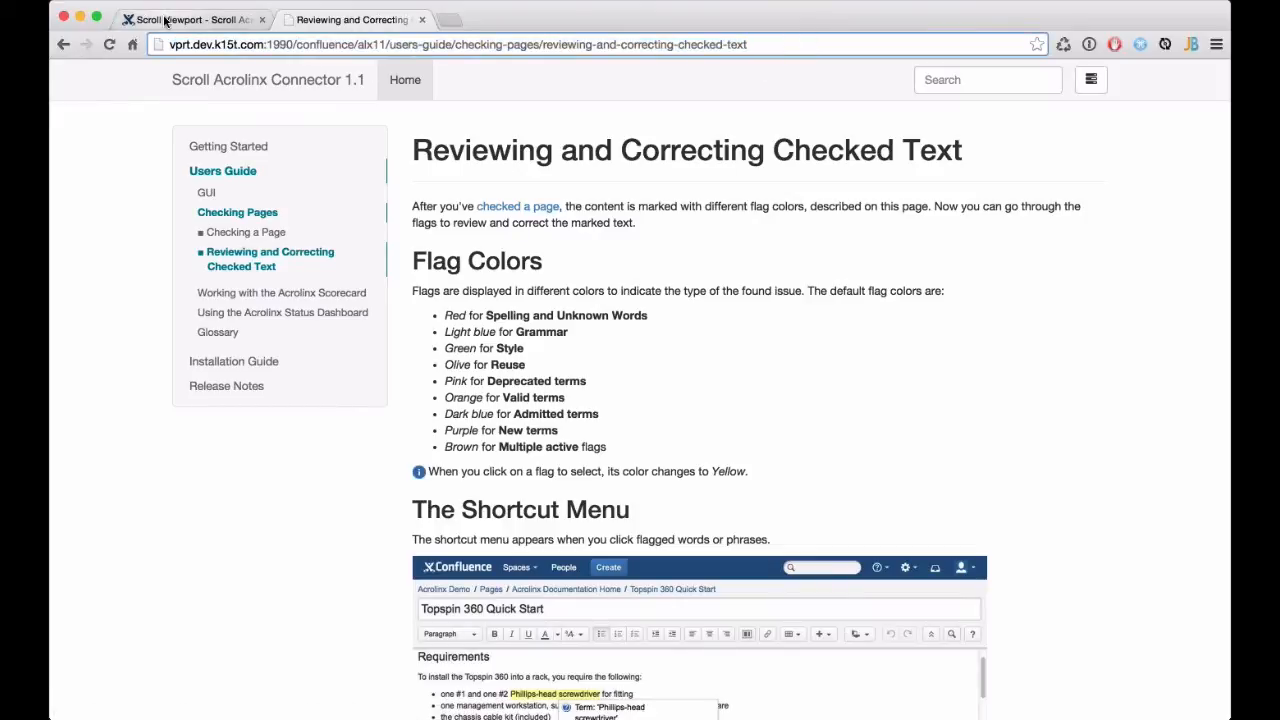
# Set the viewport's page path to Flat and save the viewport
pyautogui.click(166, 21)
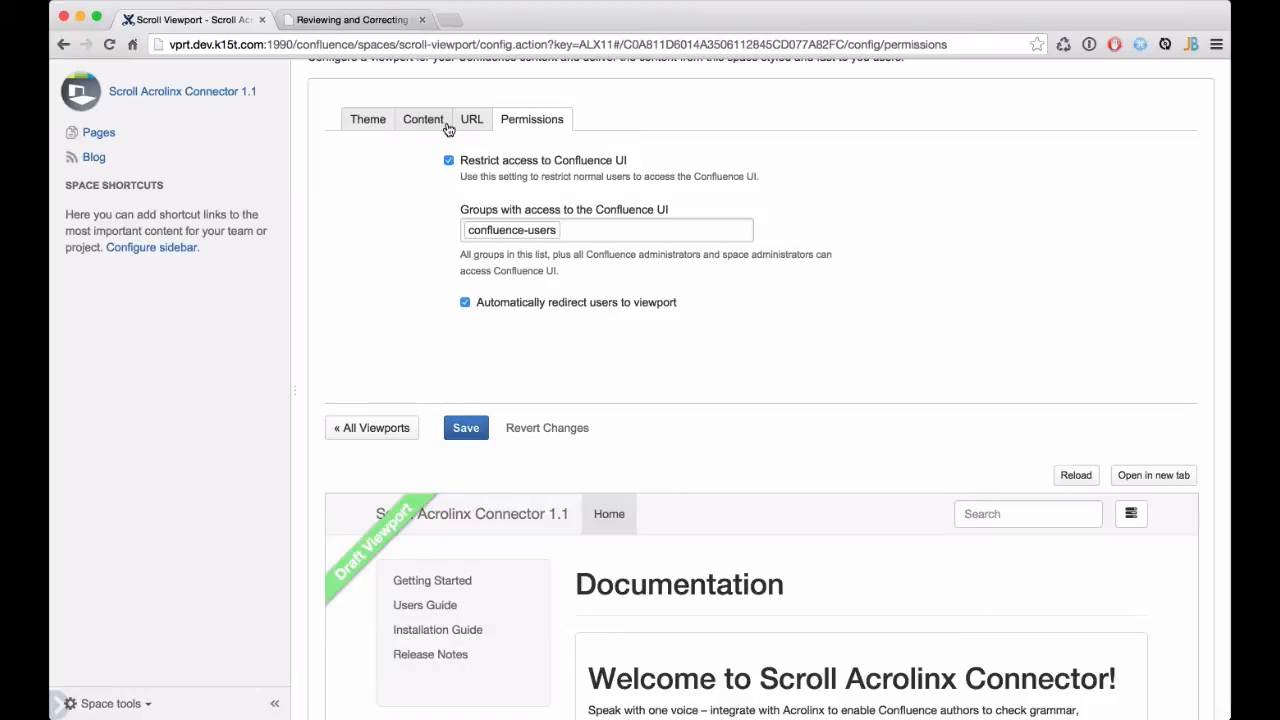
pyautogui.click(471, 121)
pyautogui.click(507, 305)
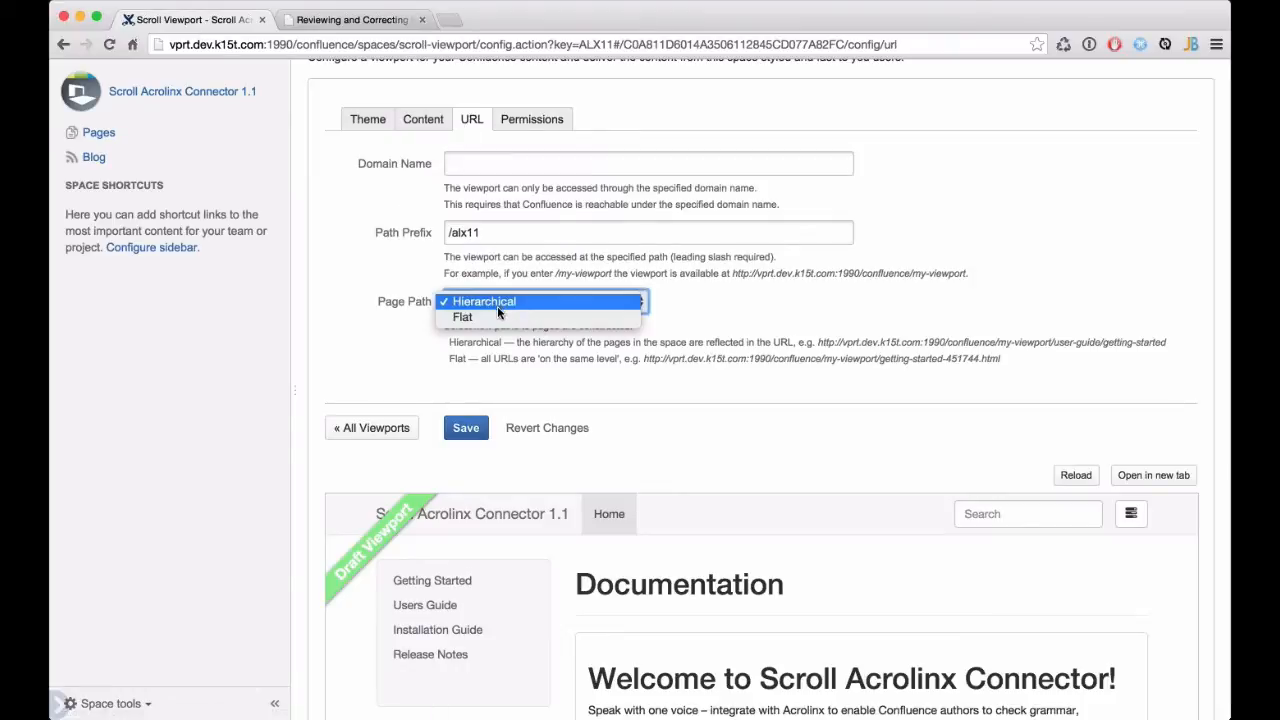
pyautogui.click(496, 315)
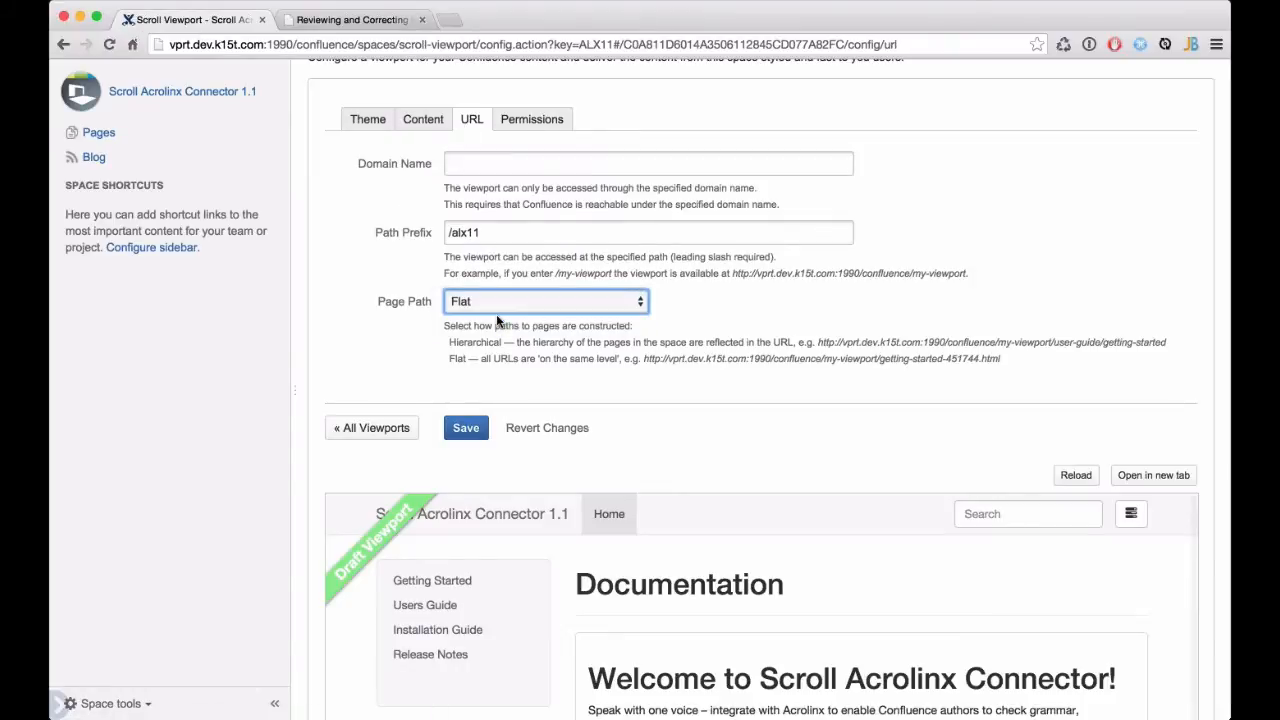
pyautogui.click(469, 432)
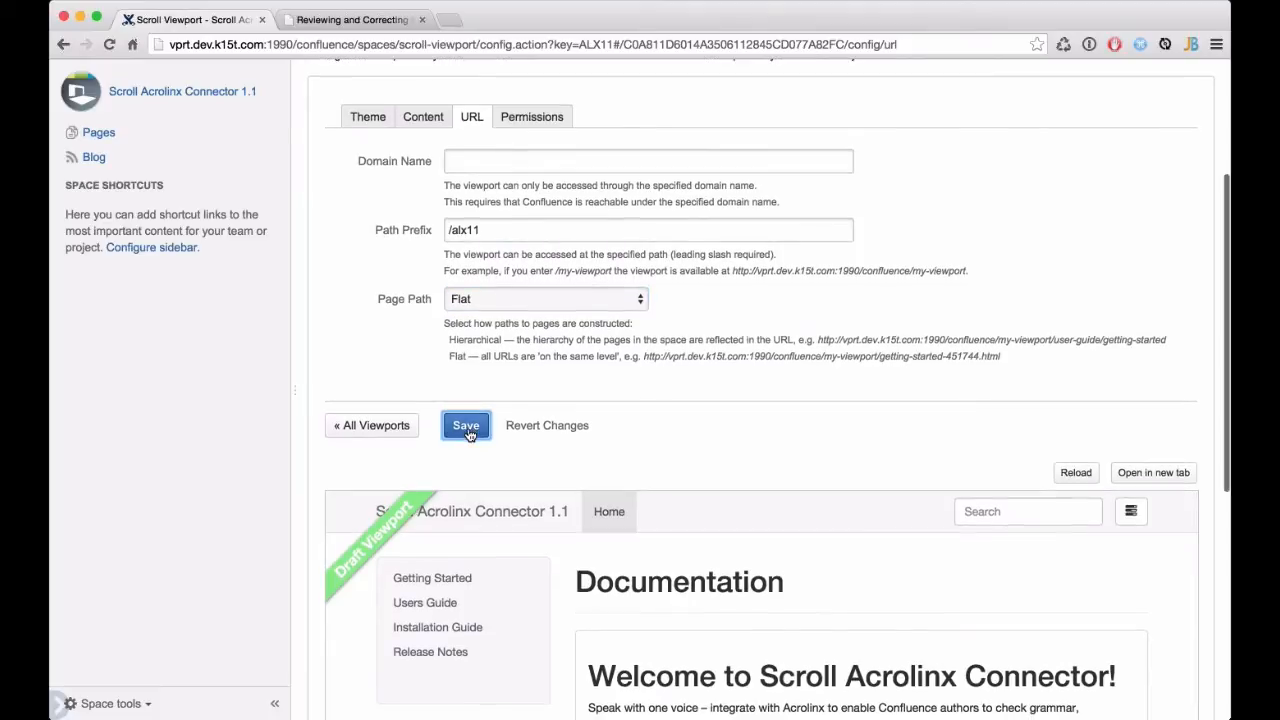
# Open the saved viewport in a new tab and go to Reviewing and Correcting Checked Text under Users Guide, Checking Pages
pyautogui.click(700, 88)
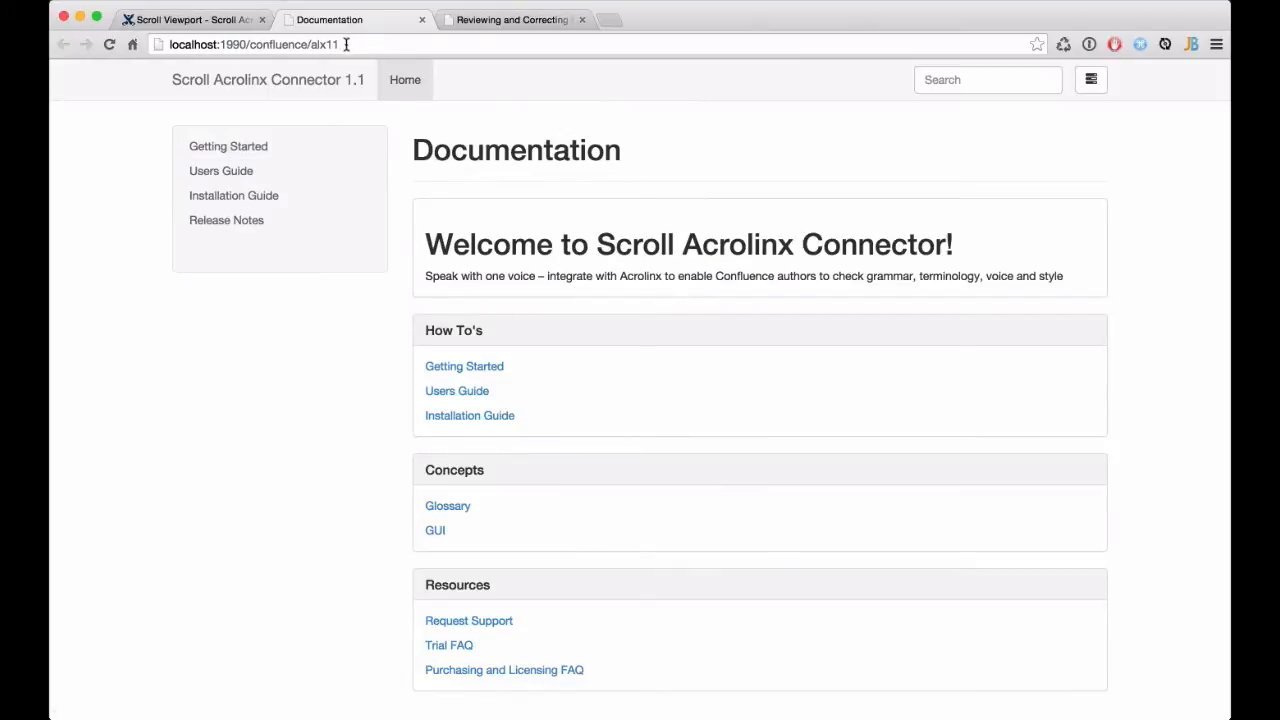
pyautogui.click(222, 171)
pyautogui.click(249, 231)
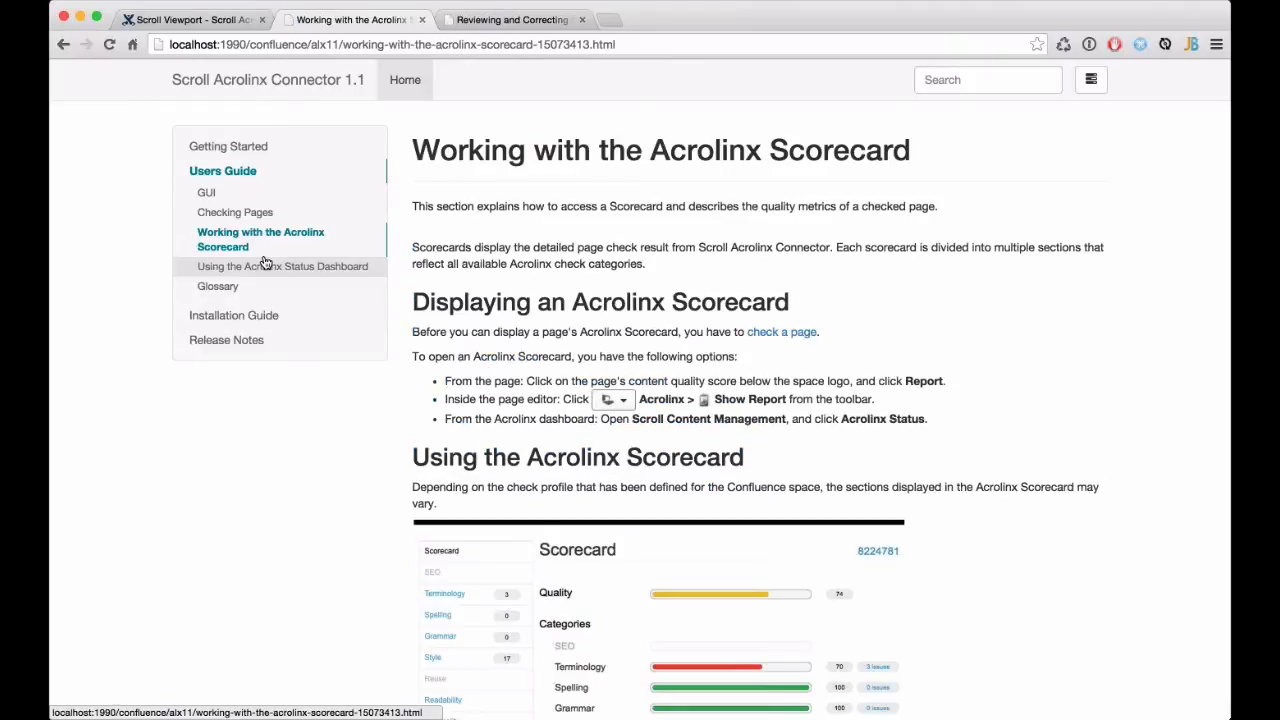
pyautogui.click(245, 212)
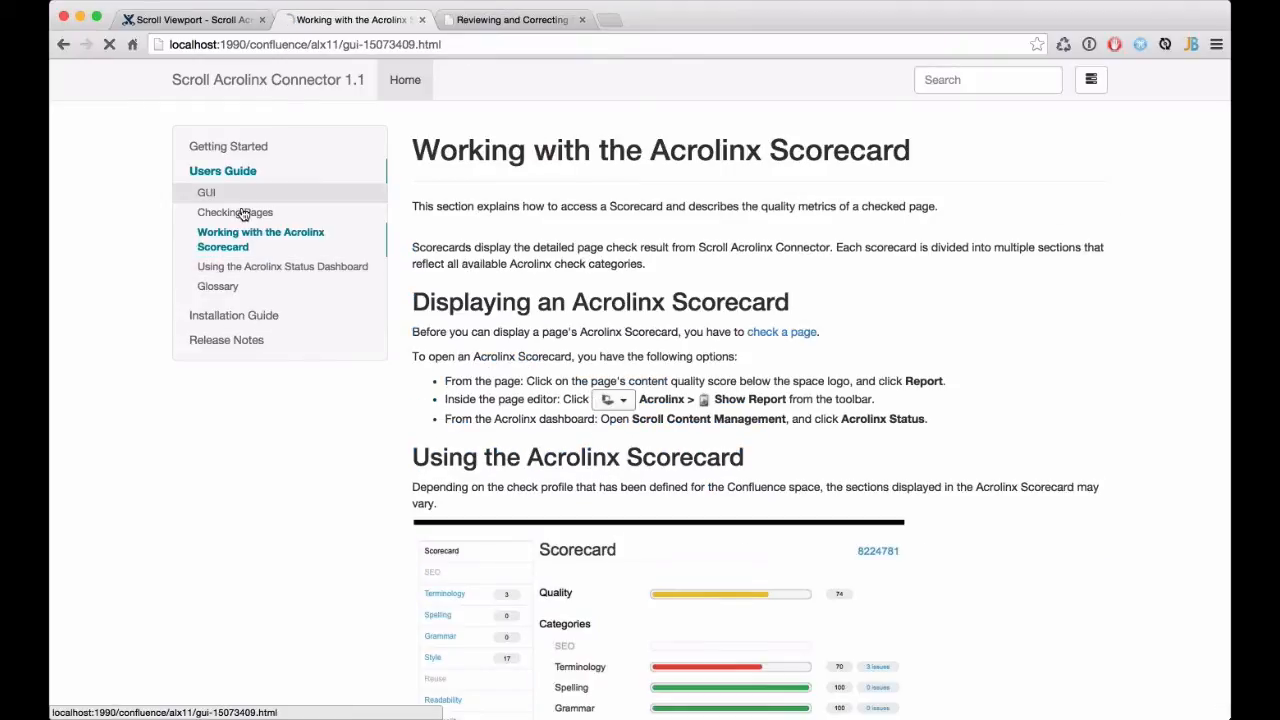
pyautogui.click(246, 255)
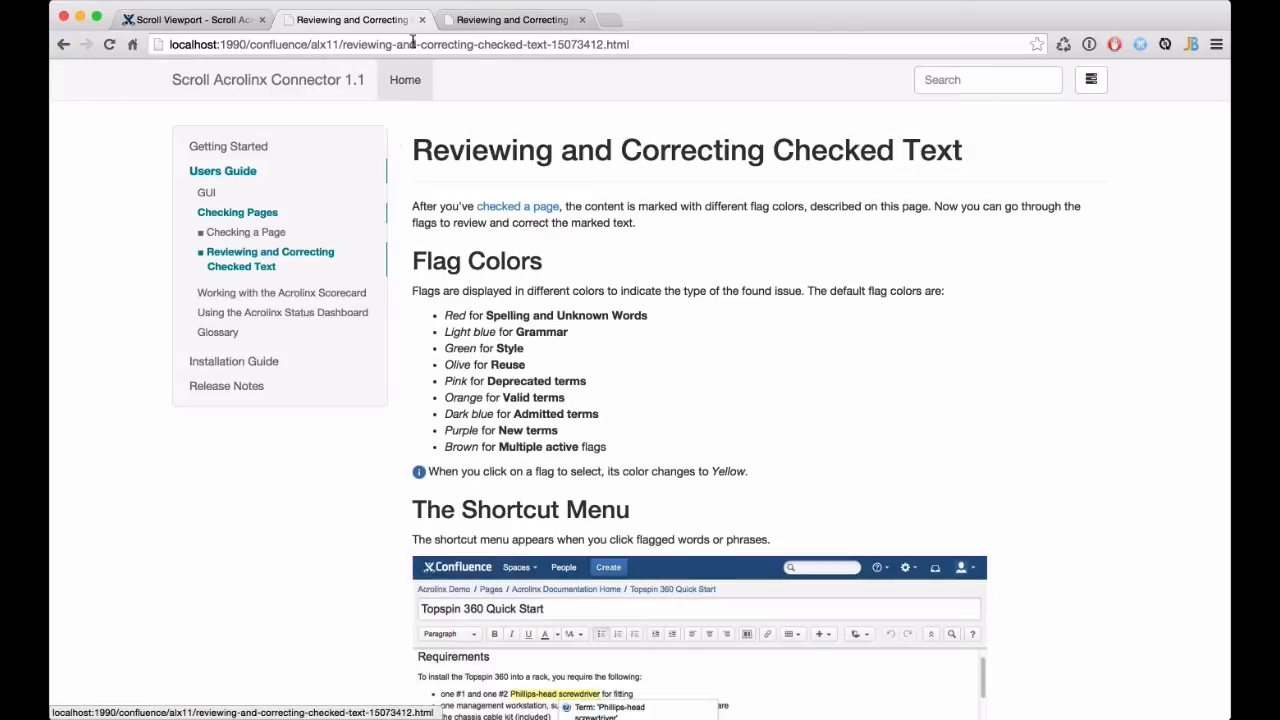
# Examine the page title and page ID parts of the flat URL for Reviewing and Correcting Checked Text
pyautogui.click(348, 44)
pyautogui.moveTo(345, 44); pyautogui.dragTo(672, 44)
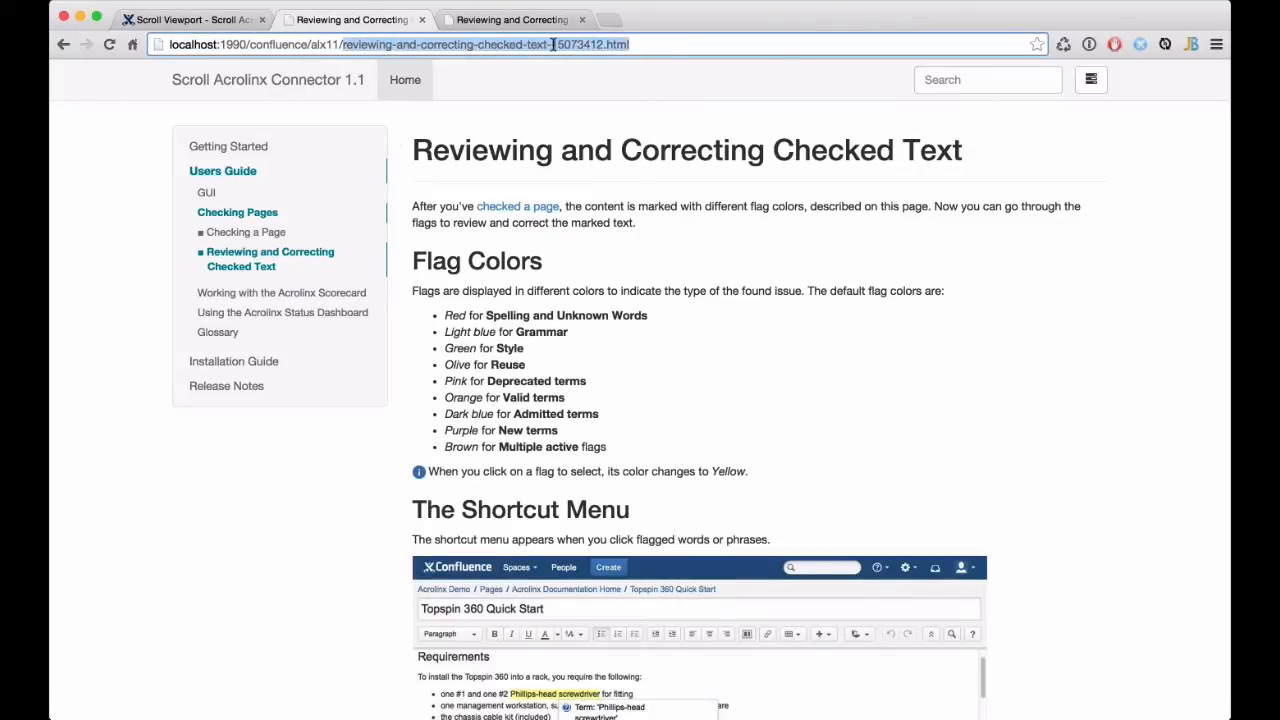
pyautogui.moveTo(552, 44); pyautogui.dragTo(592, 44)
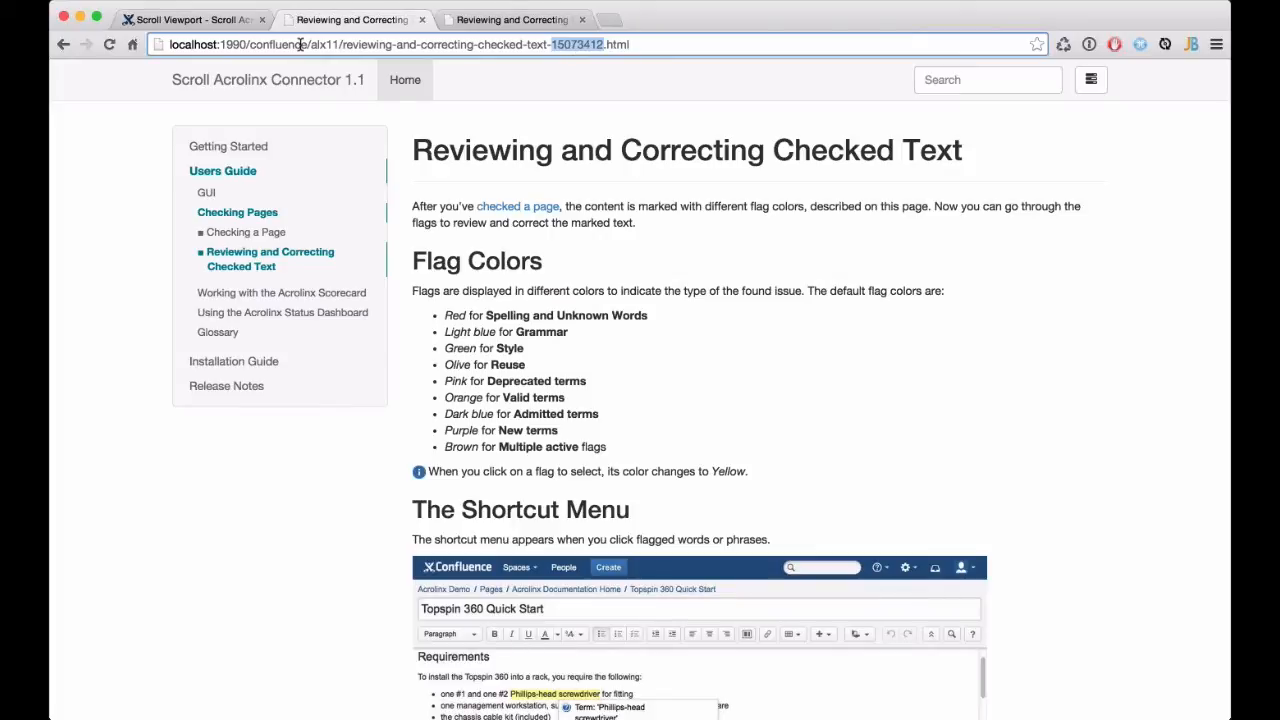
pyautogui.moveTo(341, 44); pyautogui.dragTo(558, 48)
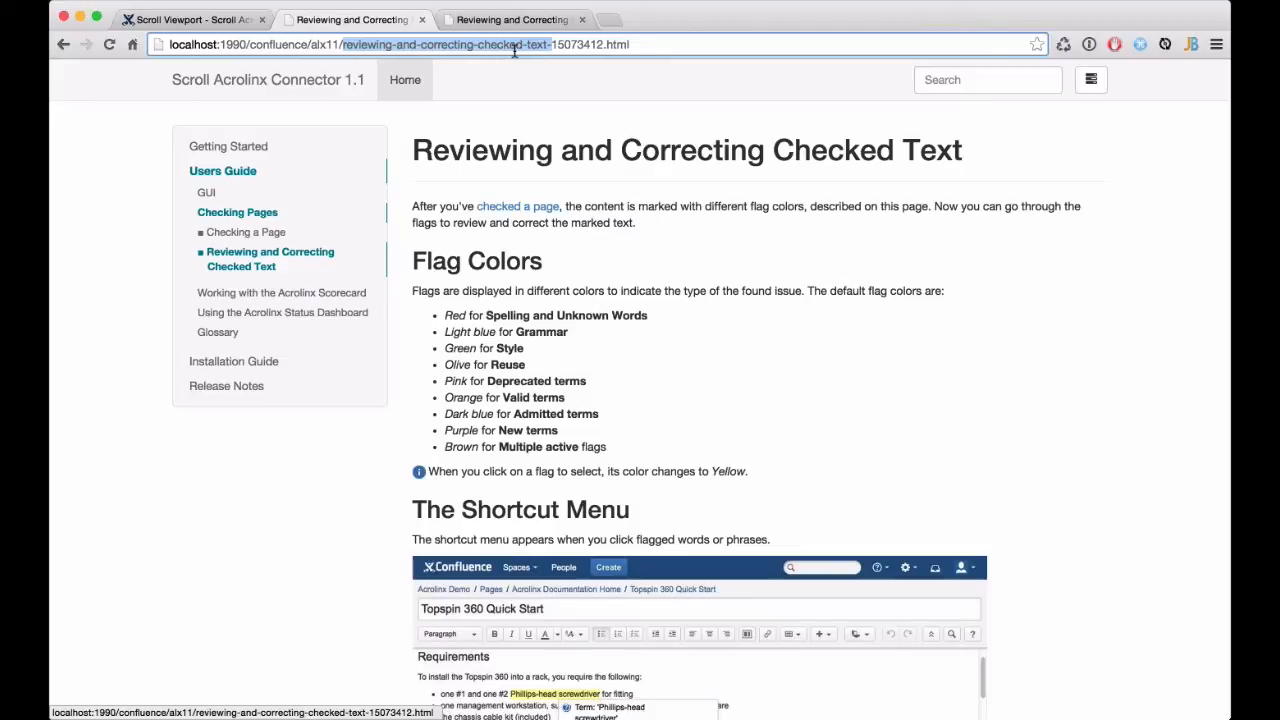
pyautogui.click(474, 45)
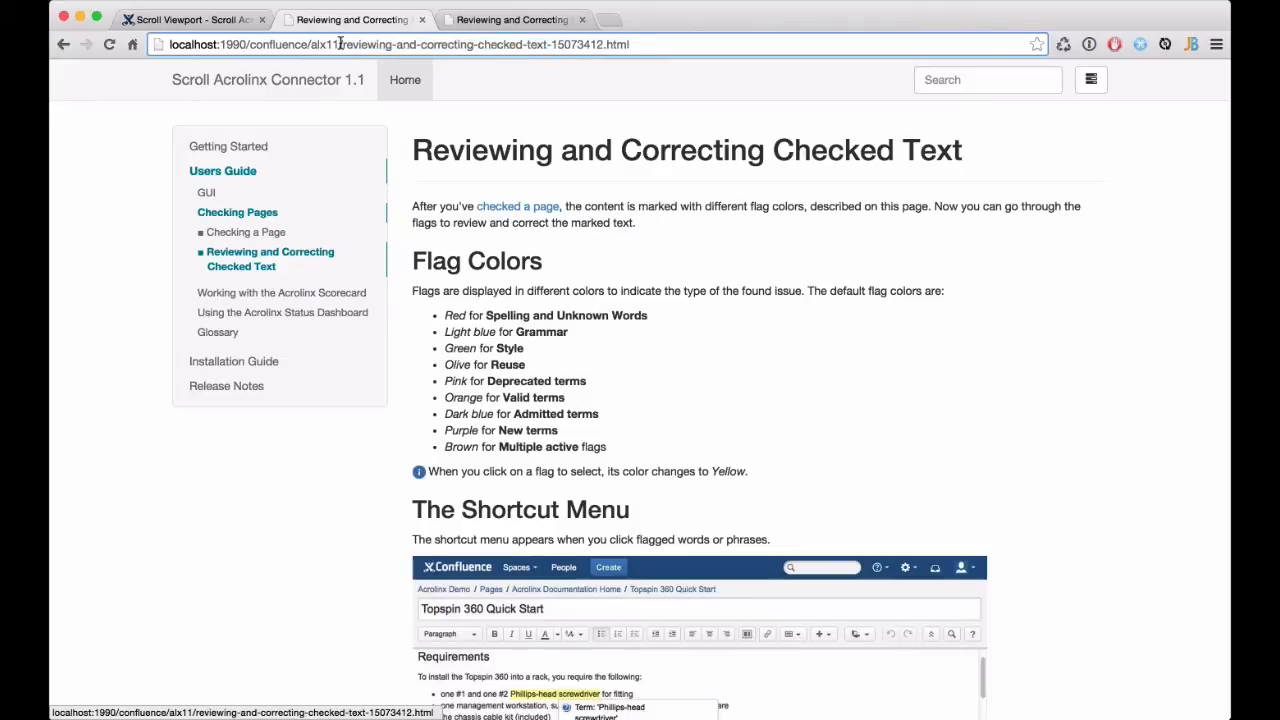
pyautogui.moveTo(345, 45); pyautogui.dragTo(545, 45)
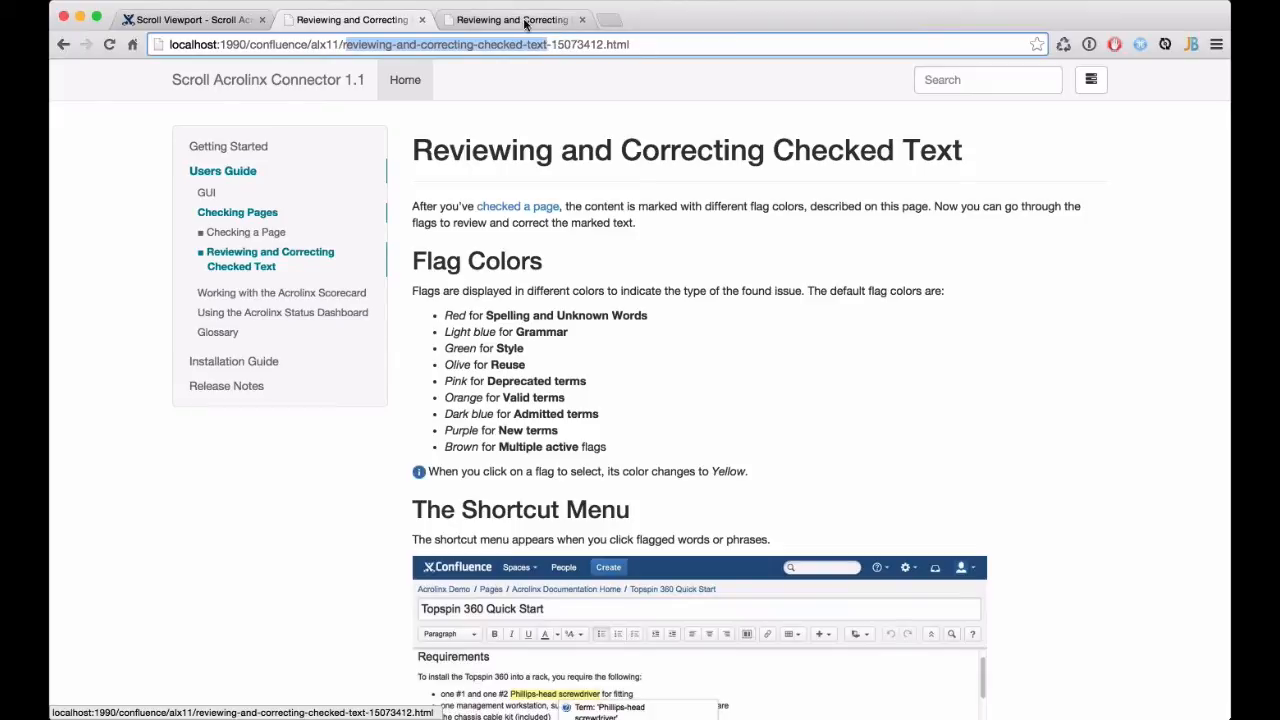
# Set the viewport's page path to Hierarchical, save it, and close both Reviewing and Correcting Checked Text tabs
pyautogui.click(228, 24)
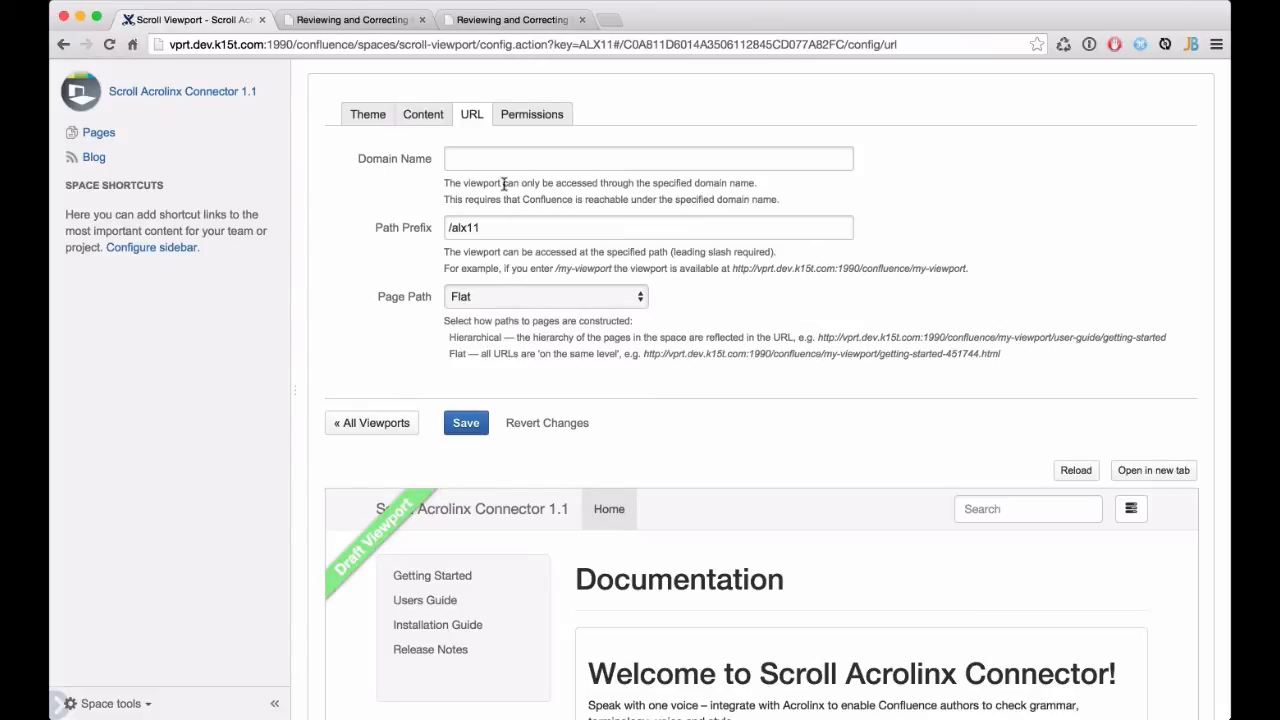
pyautogui.click(461, 160)
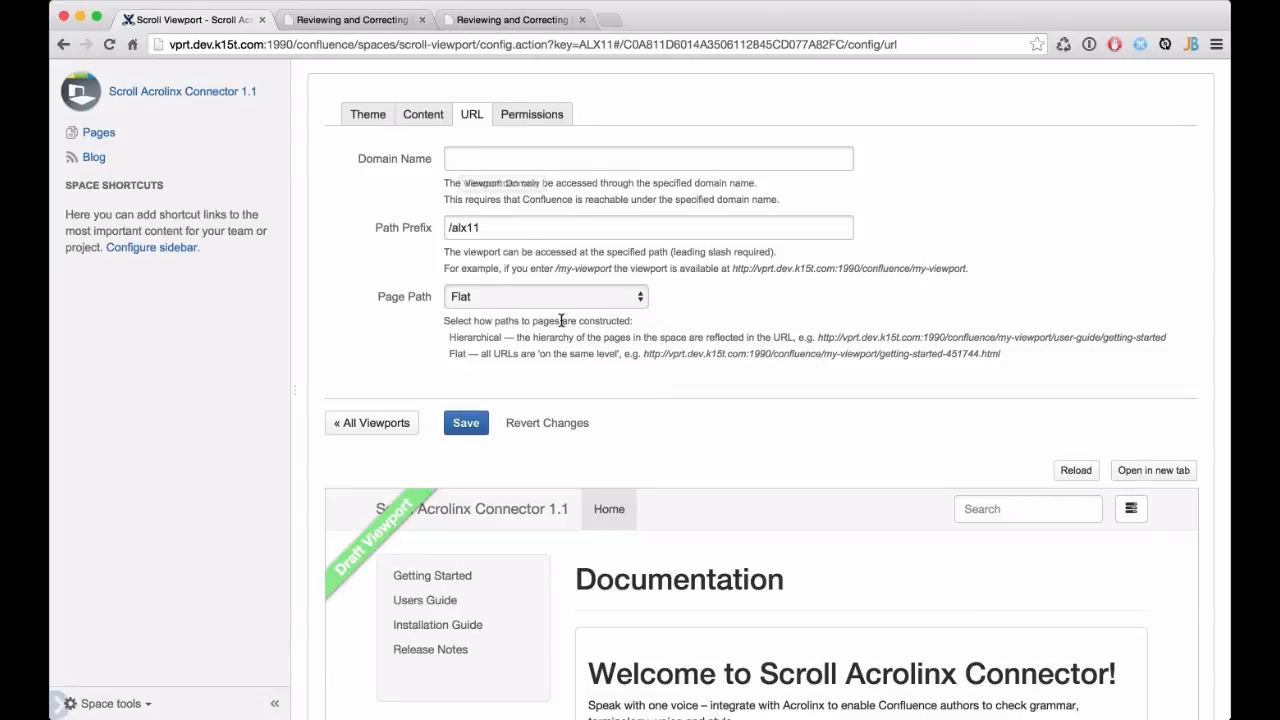
pyautogui.click(520, 297)
pyautogui.click(500, 281)
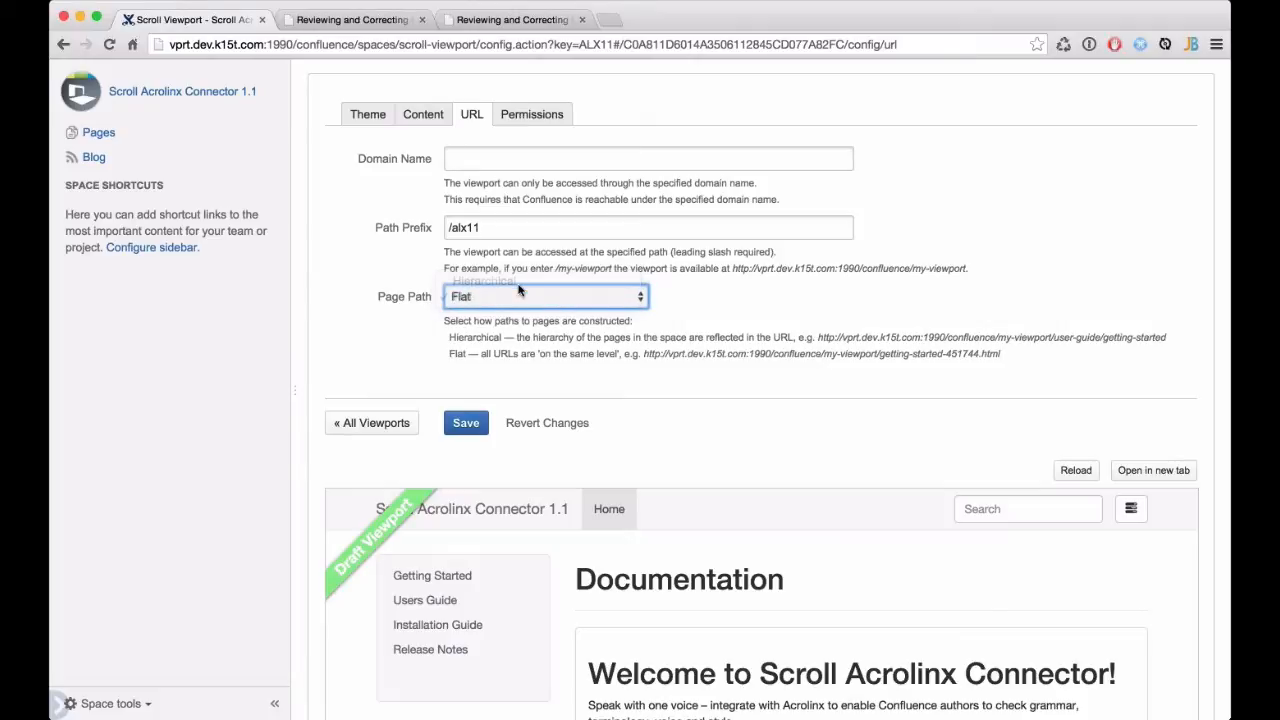
pyautogui.click(468, 424)
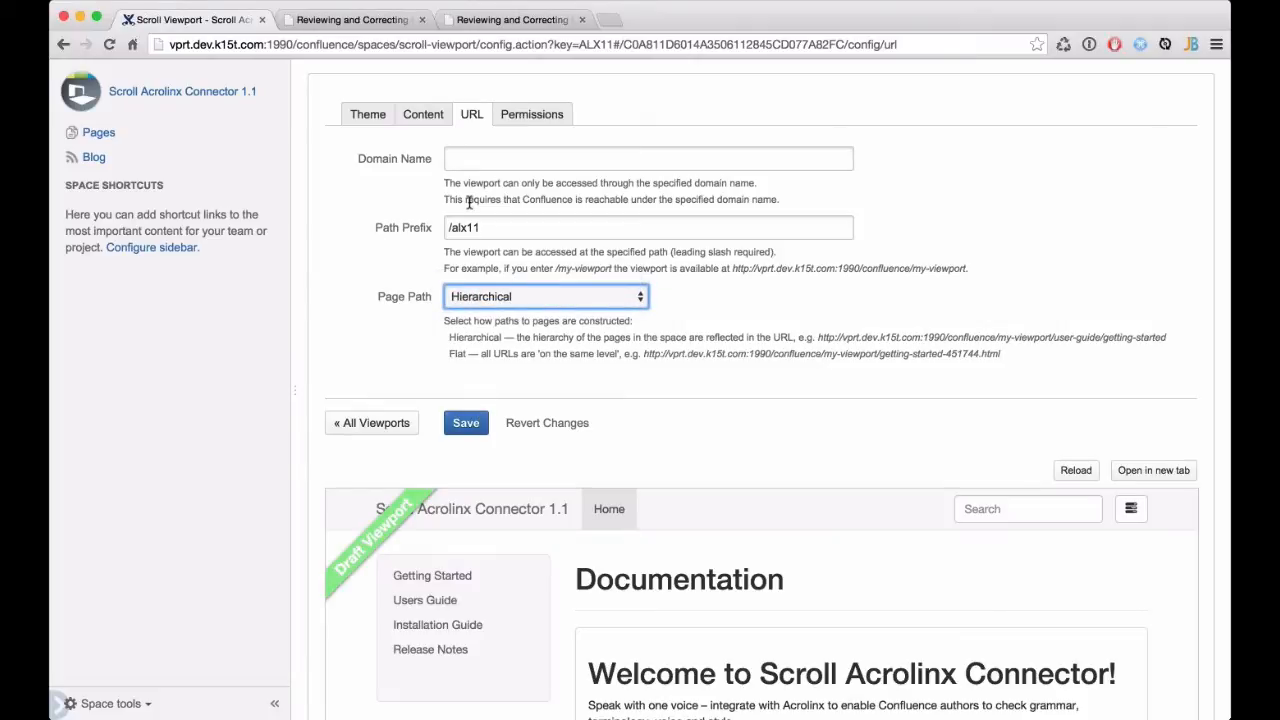
pyautogui.click(421, 20)
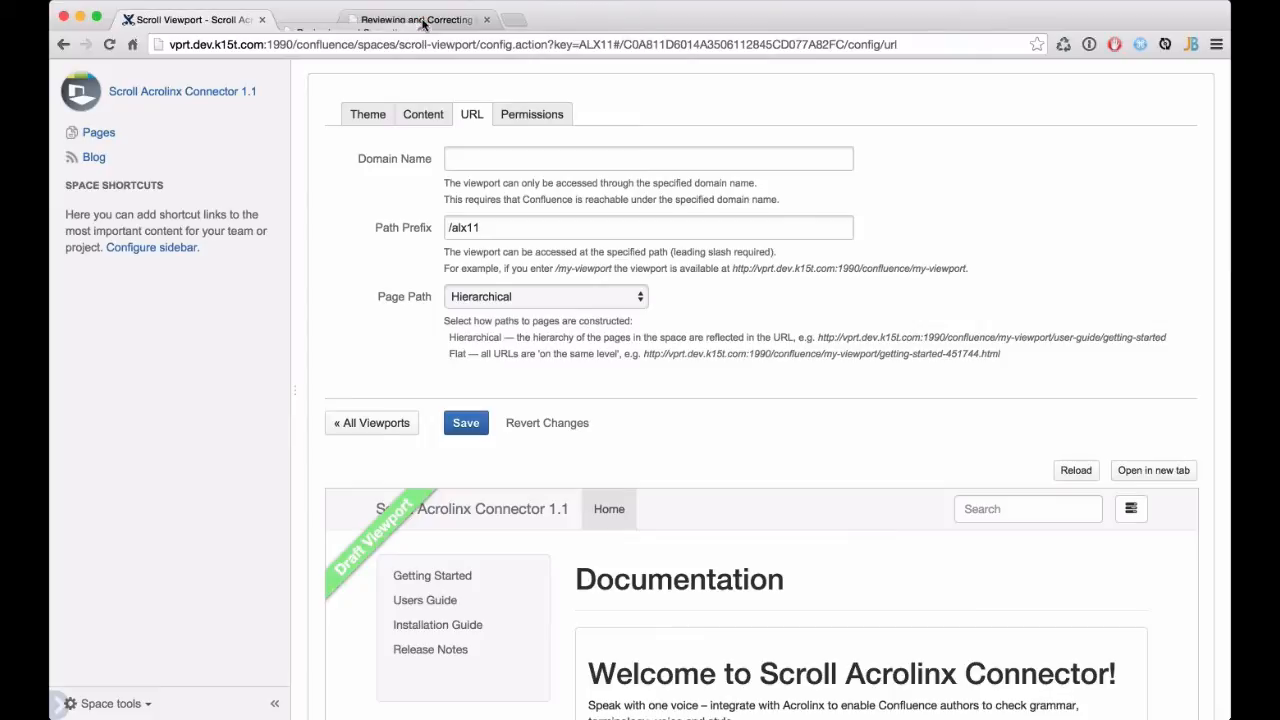
pyautogui.click(421, 20)
# Examine the viewport's empty domain name setting and the vprt subdomain in the current site address
pyautogui.click(473, 164)
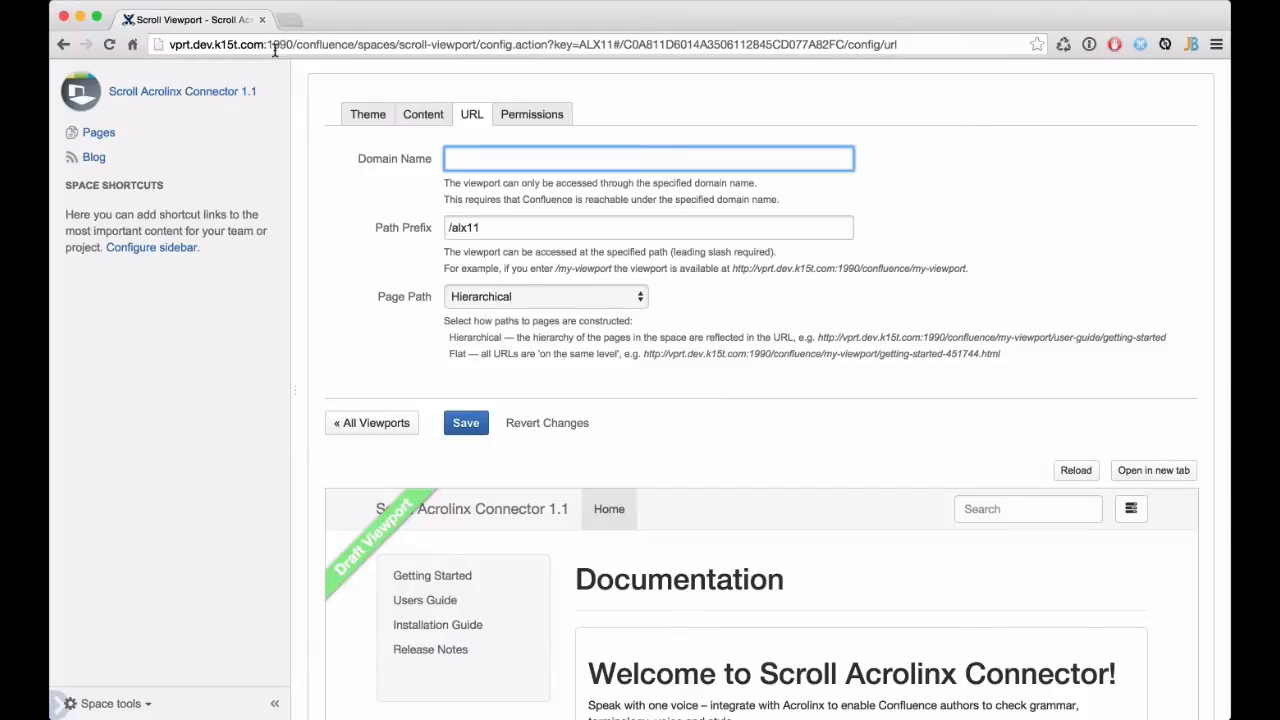
pyautogui.doubleClick(180, 45)
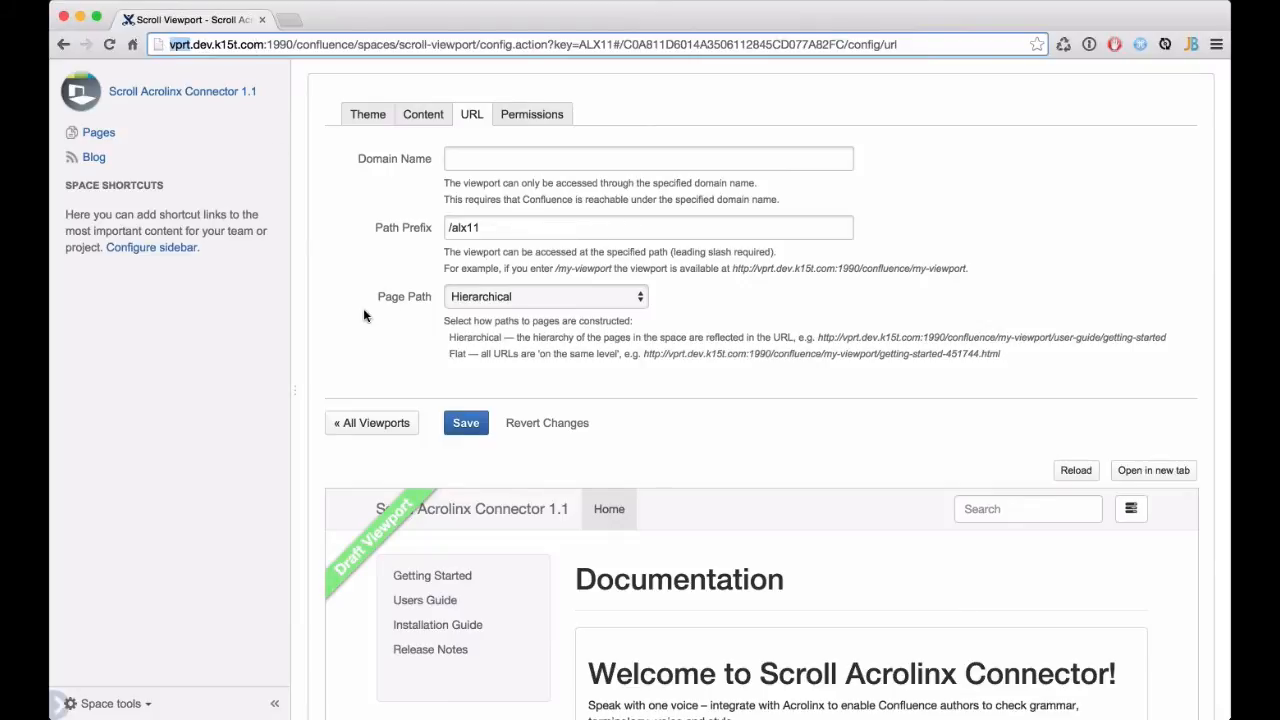
# Set the viewport's domain name to docs.dev.k15t.com, save it, and open the saved viewport in a new tab
pyautogui.scroll(1, 365, 316)
pyautogui.scroll(2, 363, 303)
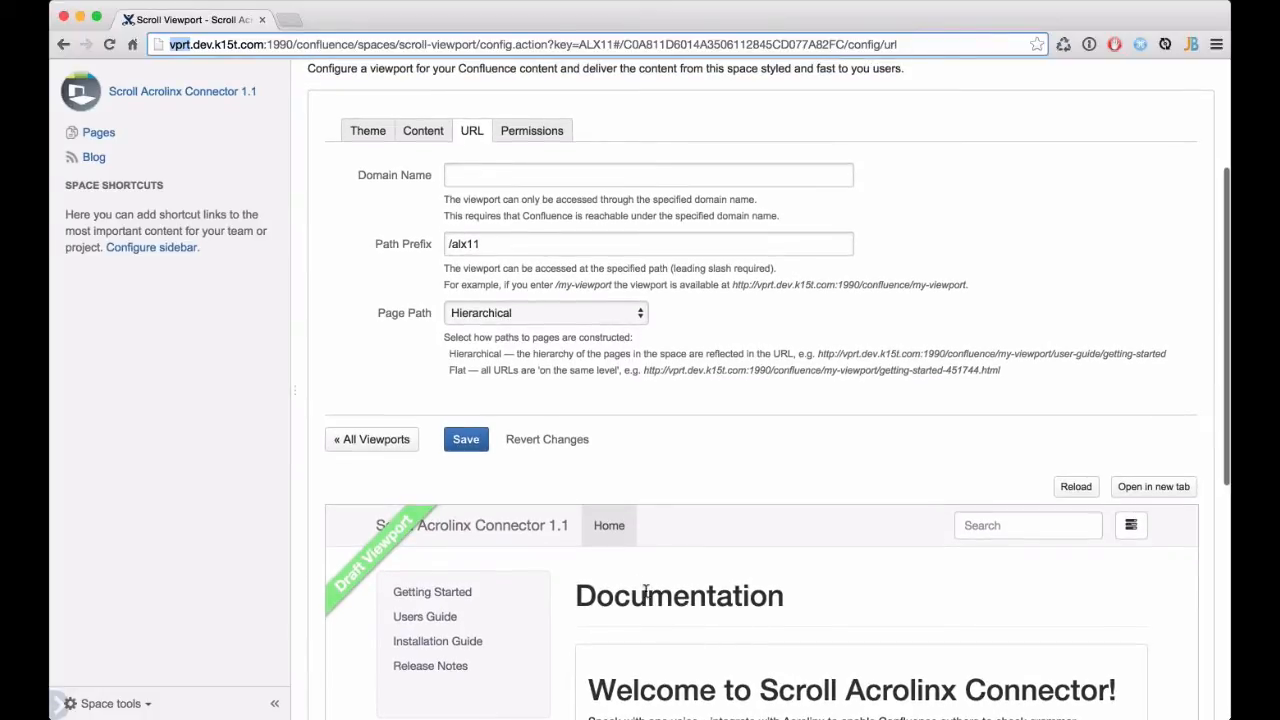
pyautogui.click(489, 174)
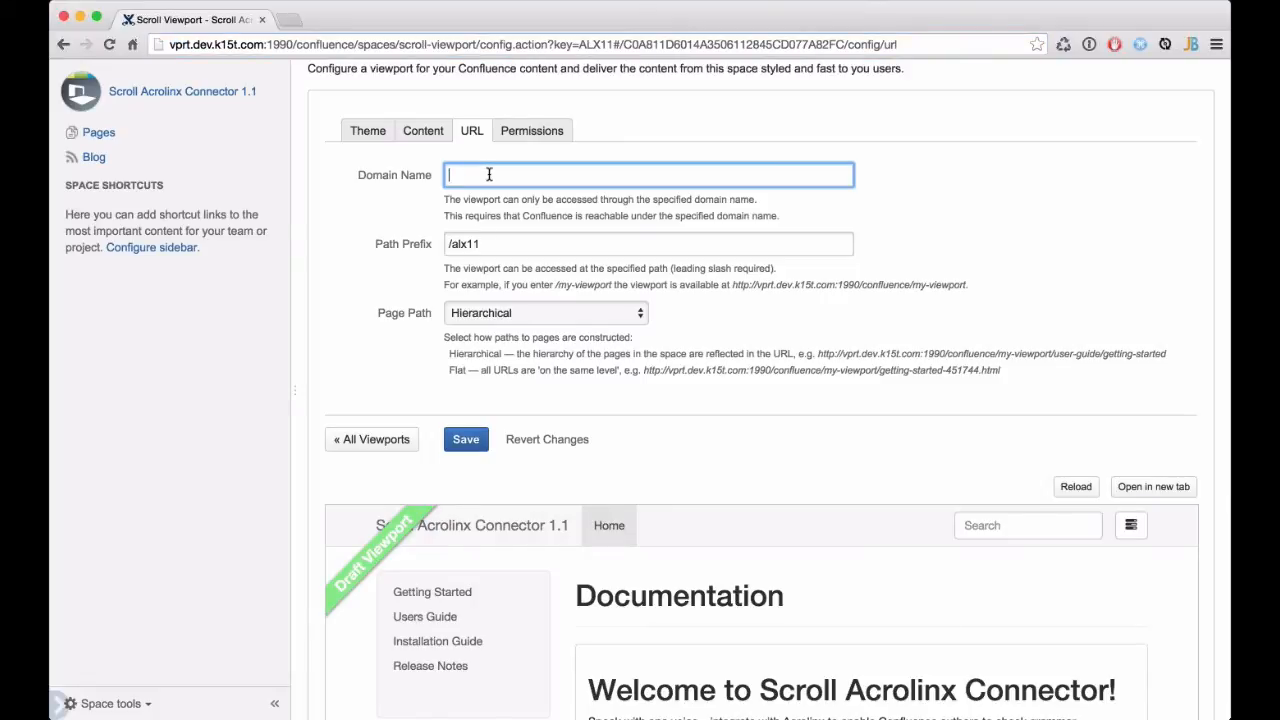
pyautogui.write('docs.dev.')
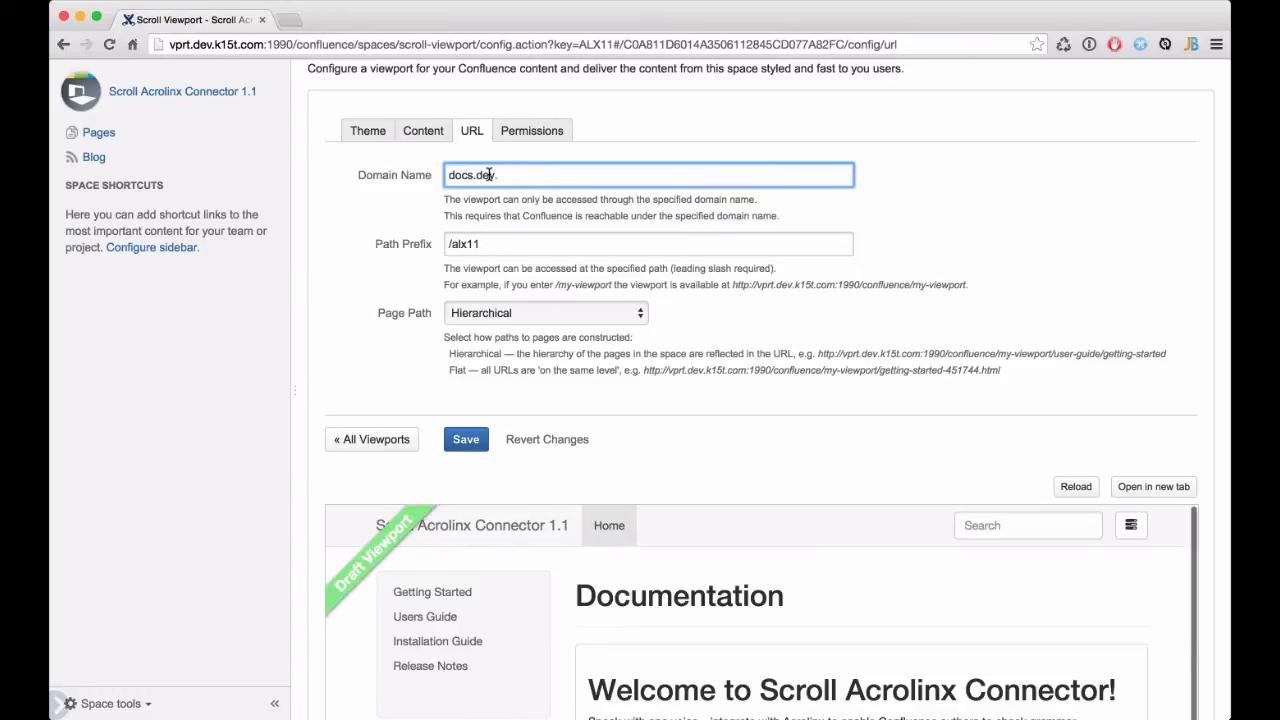
pyautogui.write('k15t.com')
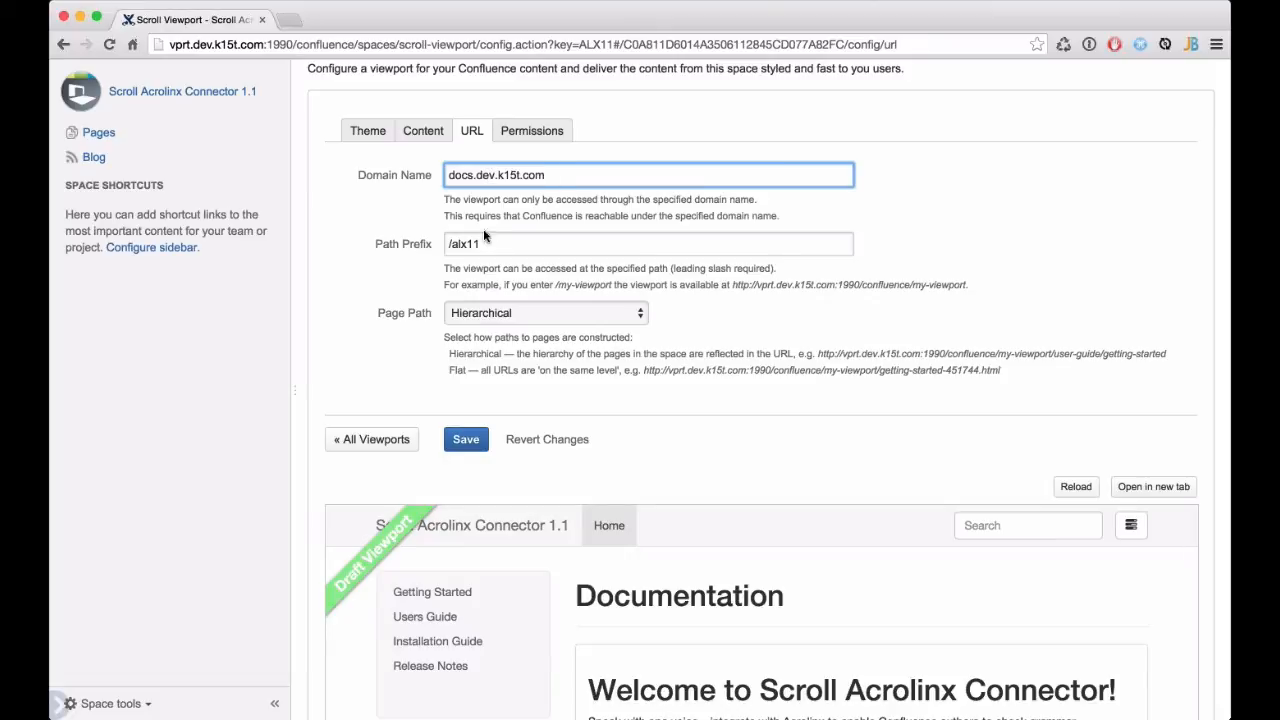
pyautogui.click(478, 446)
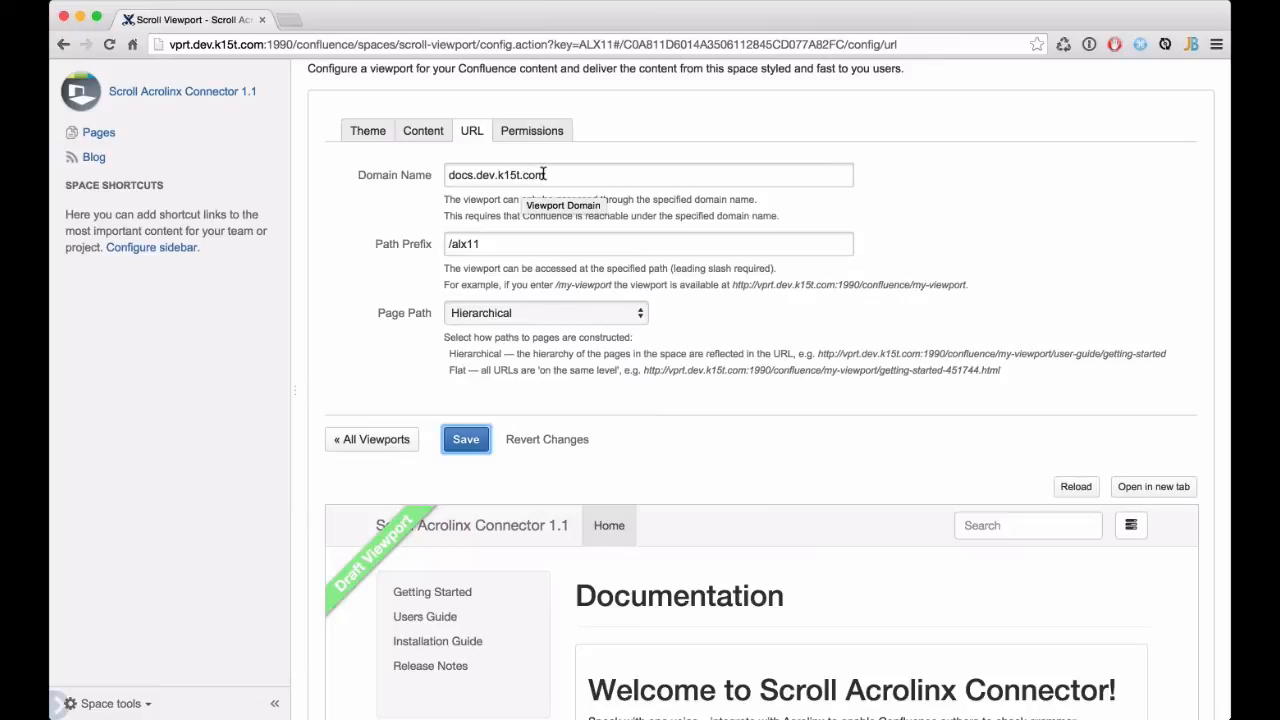
pyautogui.press('Return')
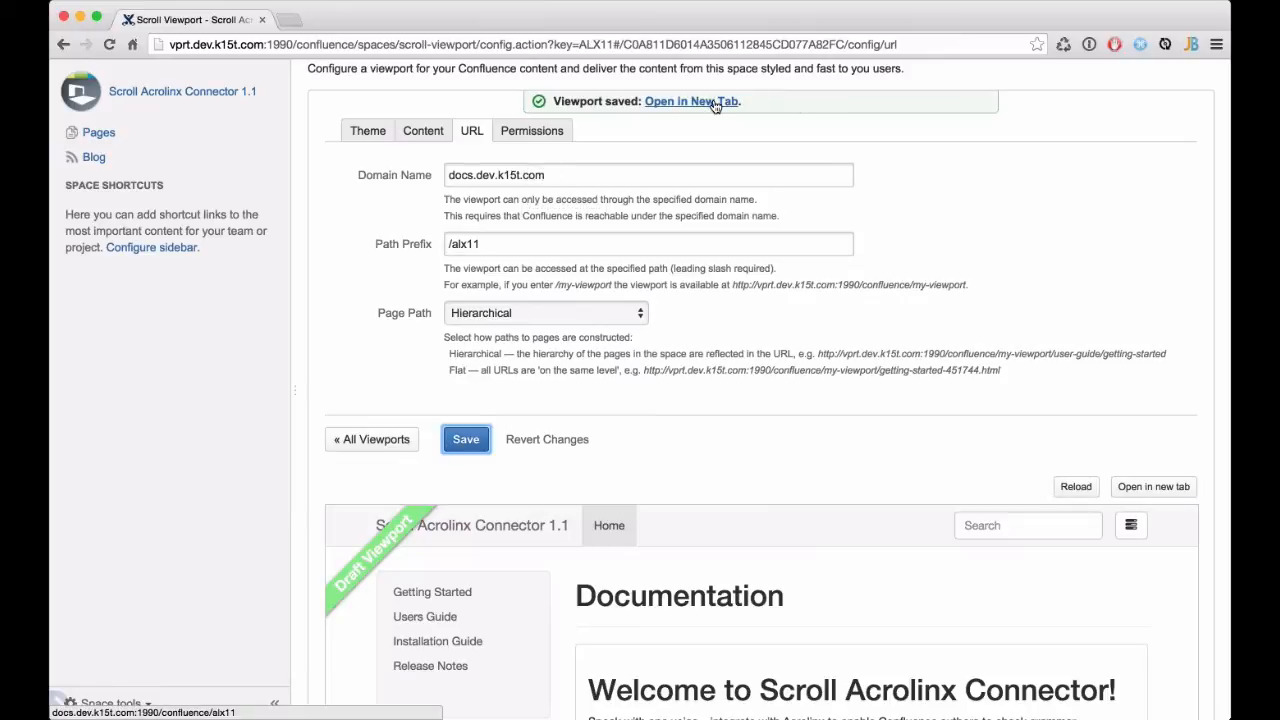
pyautogui.click(716, 102)
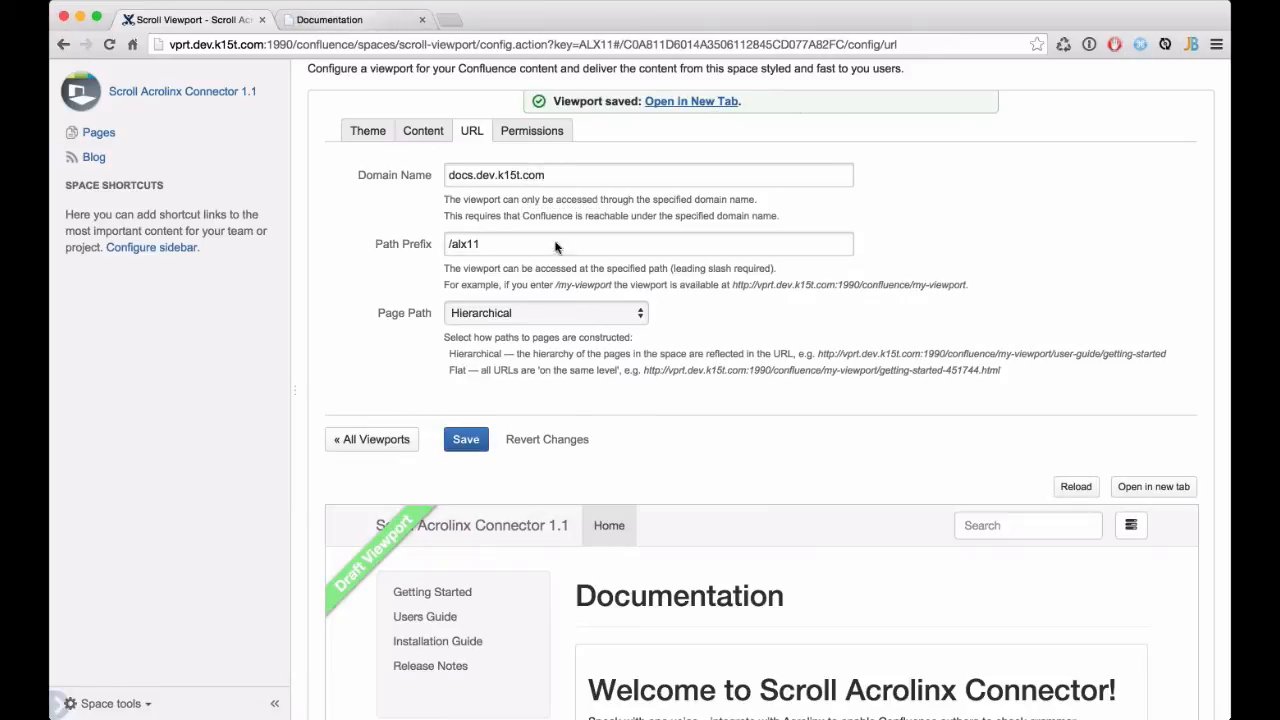
# Copy the viewport's domain name and open docs.dev.k15t.com:1990/confluence in another new tab
pyautogui.tripleClick(476, 174)
pyautogui.press('super+c')
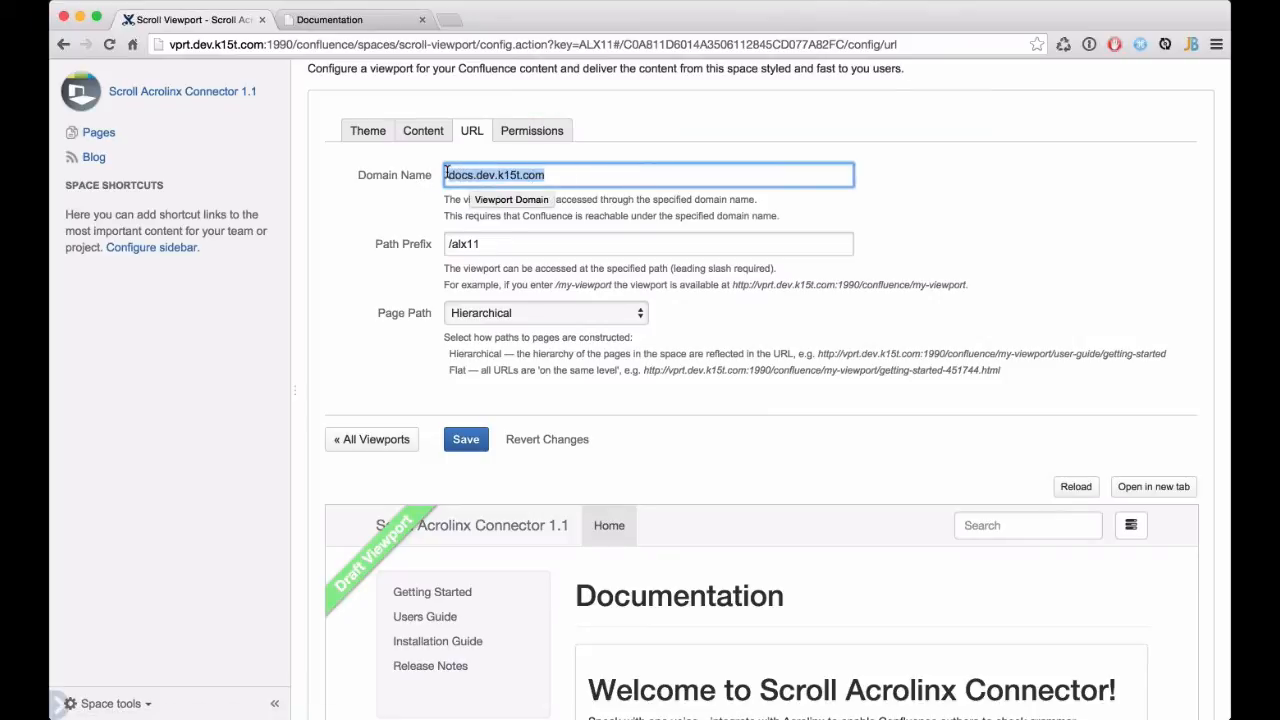
pyautogui.press('super+t')
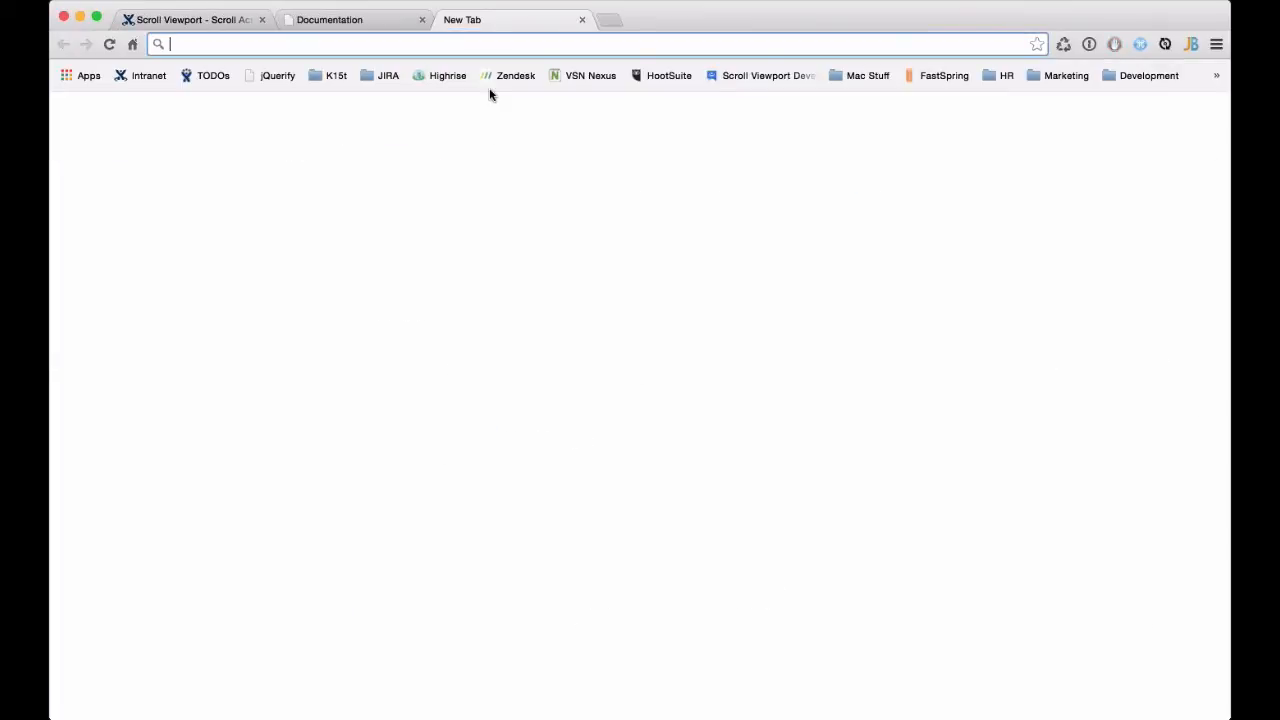
pyautogui.press('super+v')
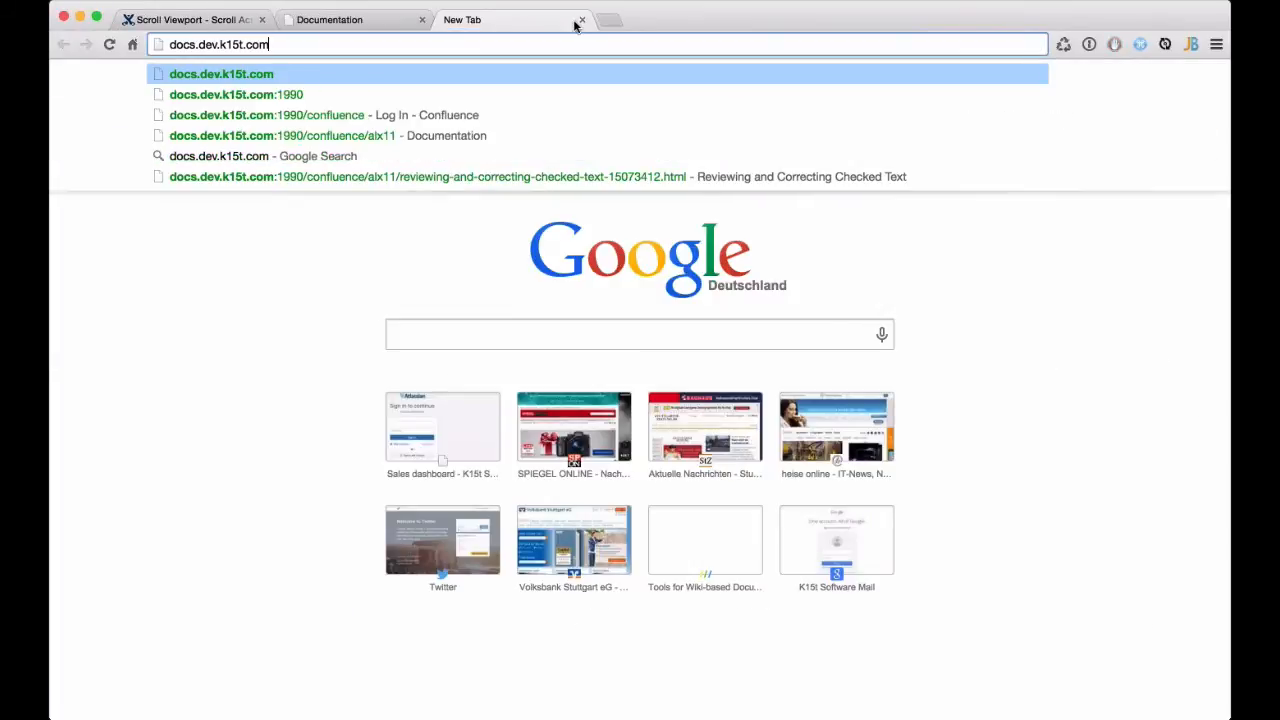
pyautogui.press('Down')
pyautogui.press('Down')
pyautogui.press('Down')
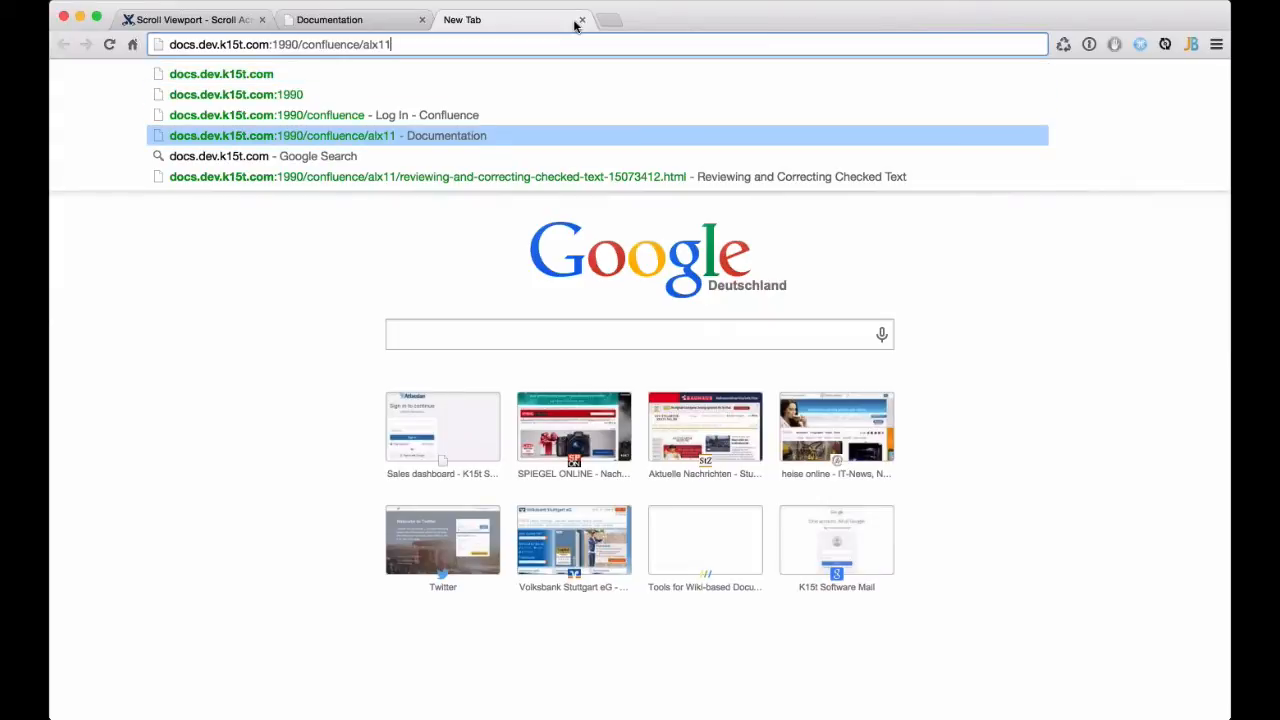
pyautogui.press('Up')
pyautogui.press('Return')
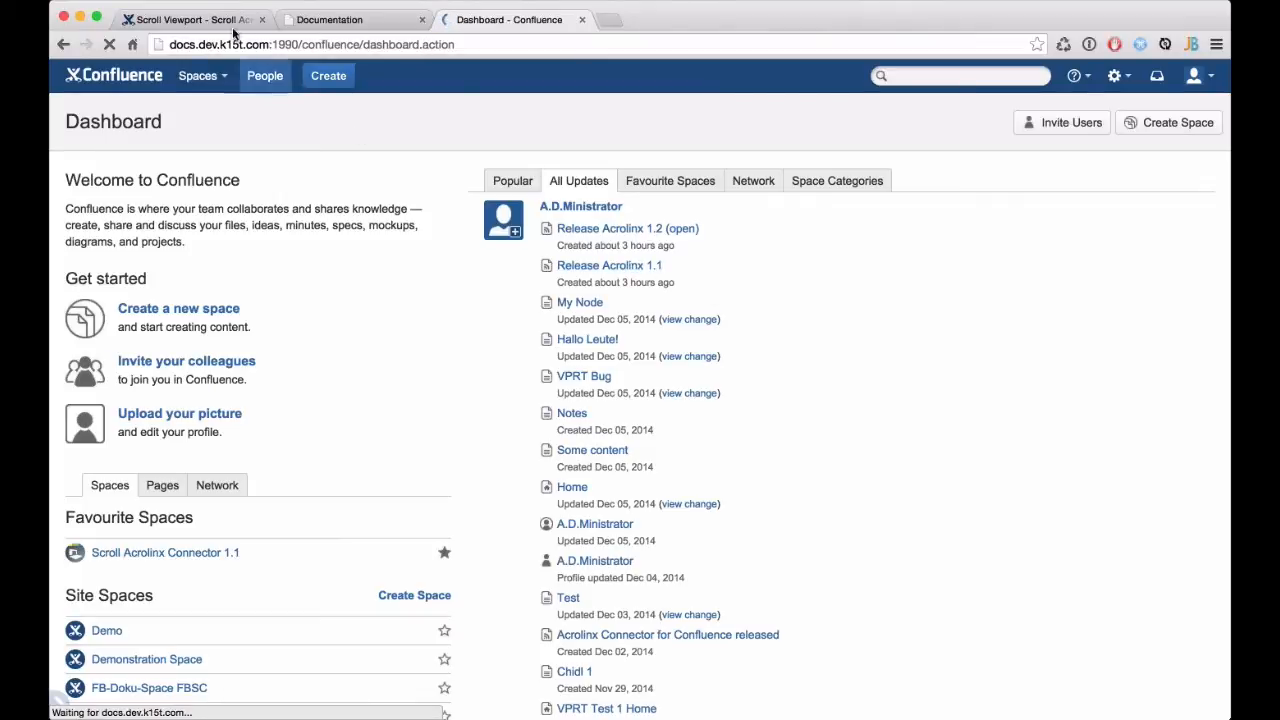
# Compare the Confluence dashboard's address with the viewport configuration's address, and close the Dashboard and Documentation tabs
pyautogui.click(198, 22)
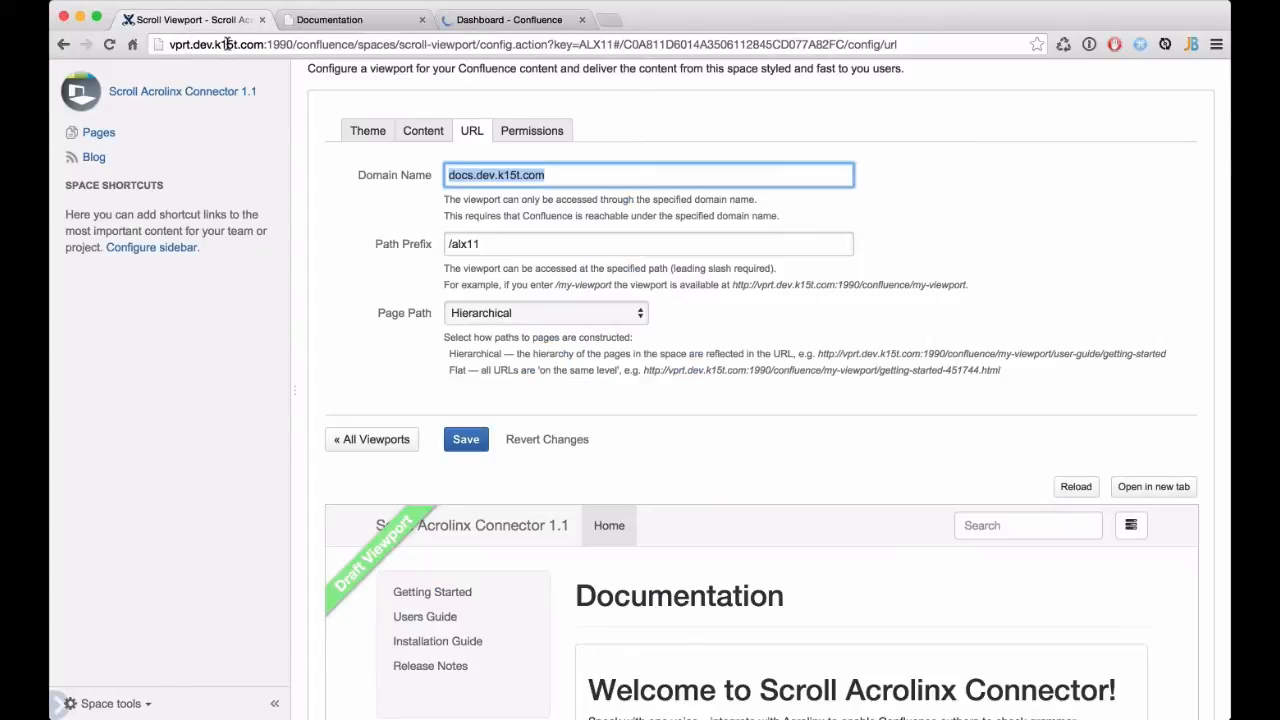
pyautogui.click(510, 20)
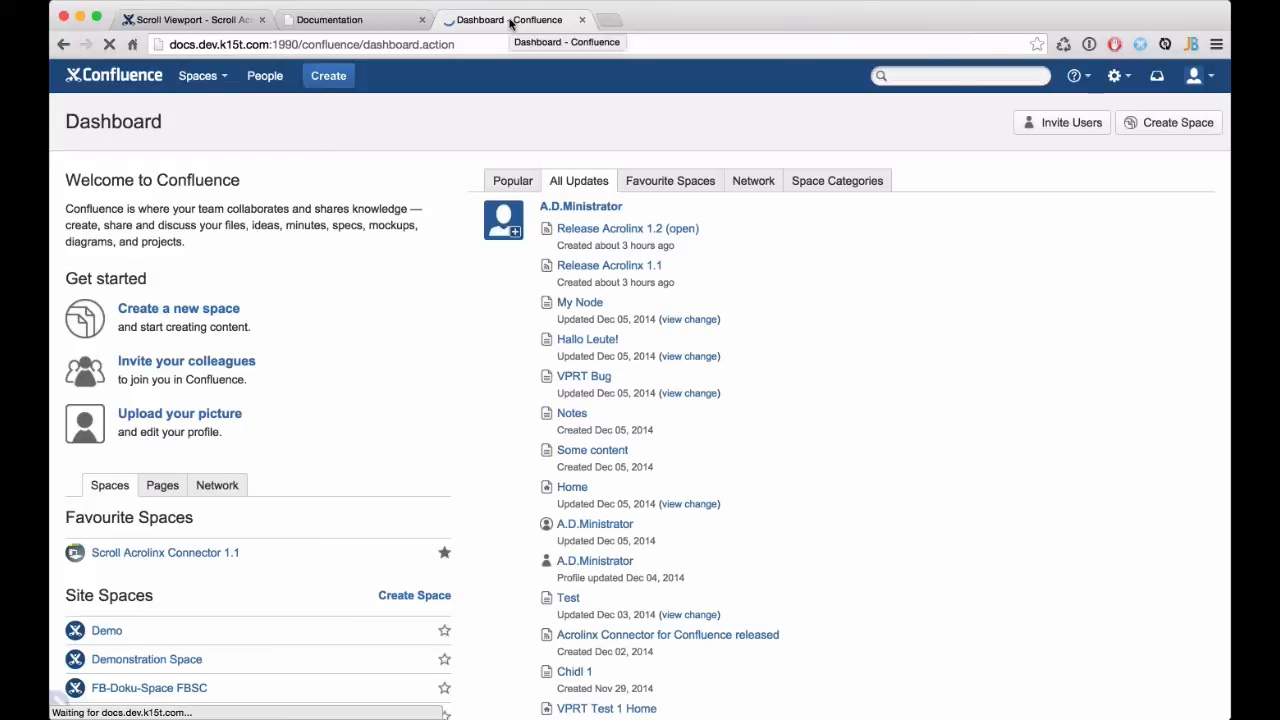
pyautogui.click(581, 21)
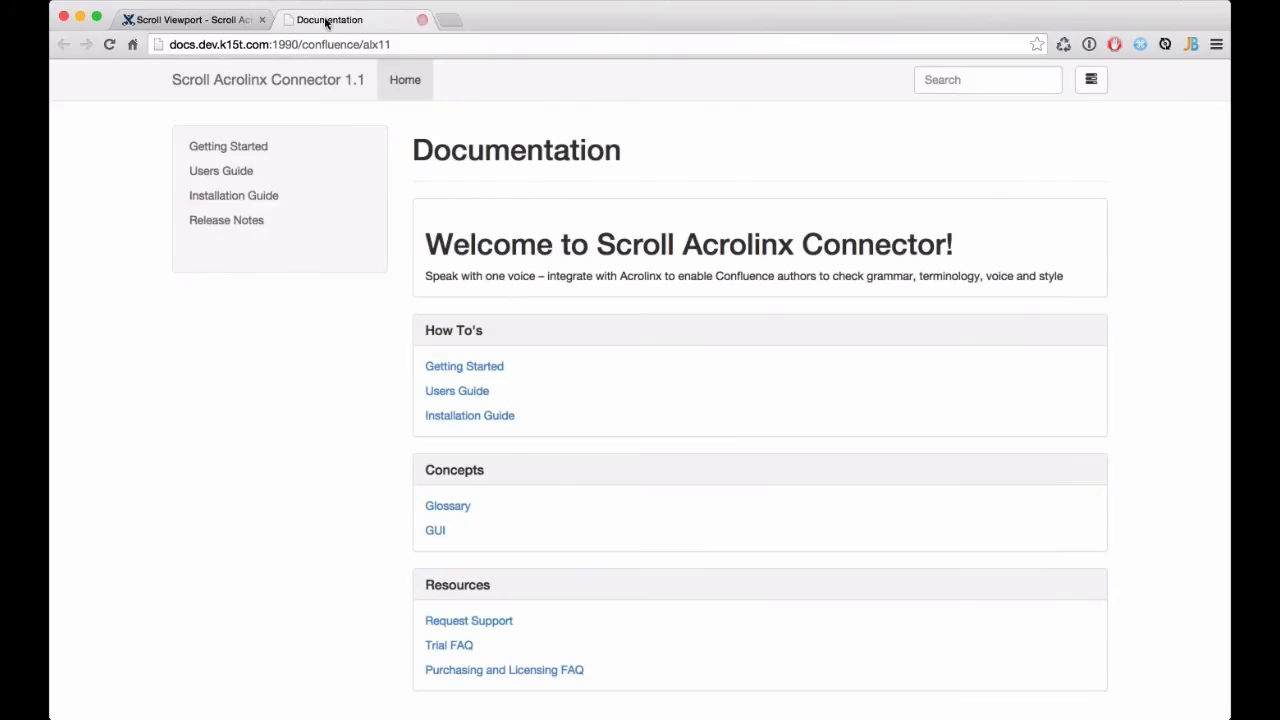
pyautogui.click(425, 20)
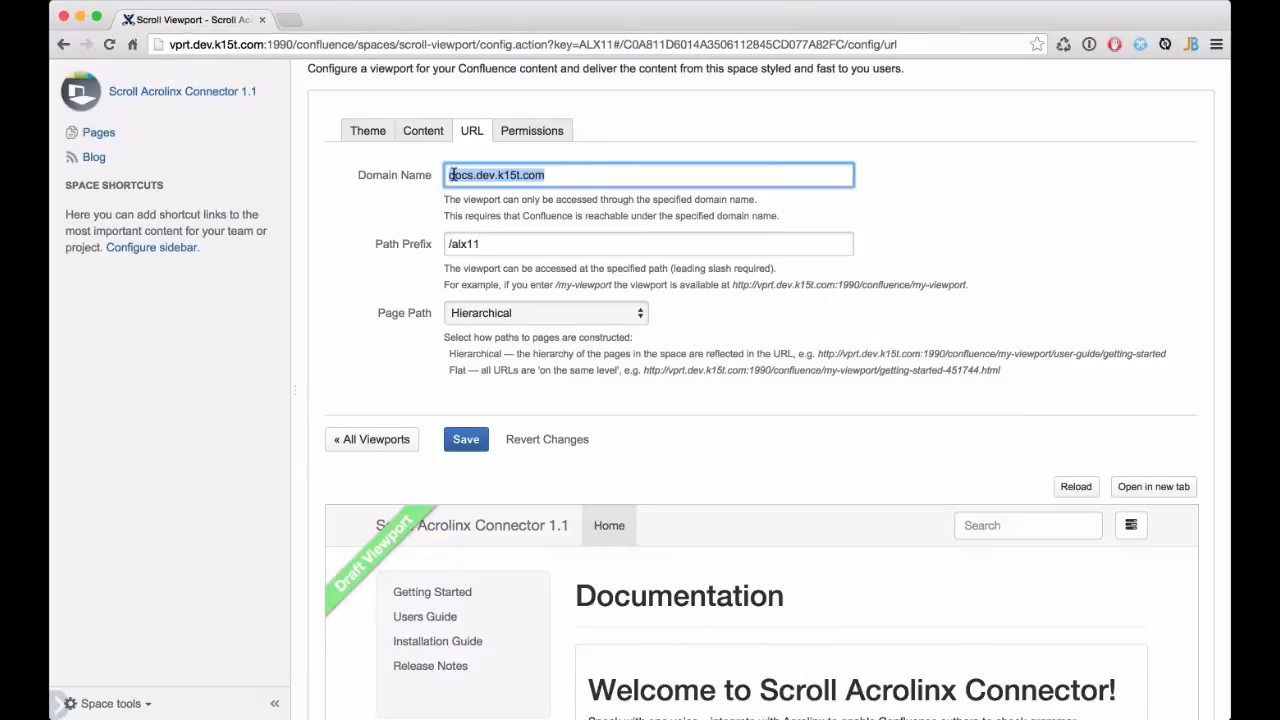
# Save the viewport again with the docs.dev.k15t.com domain name and open it in a new tab
pyautogui.click(457, 175)
pyautogui.doubleClick(457, 175)
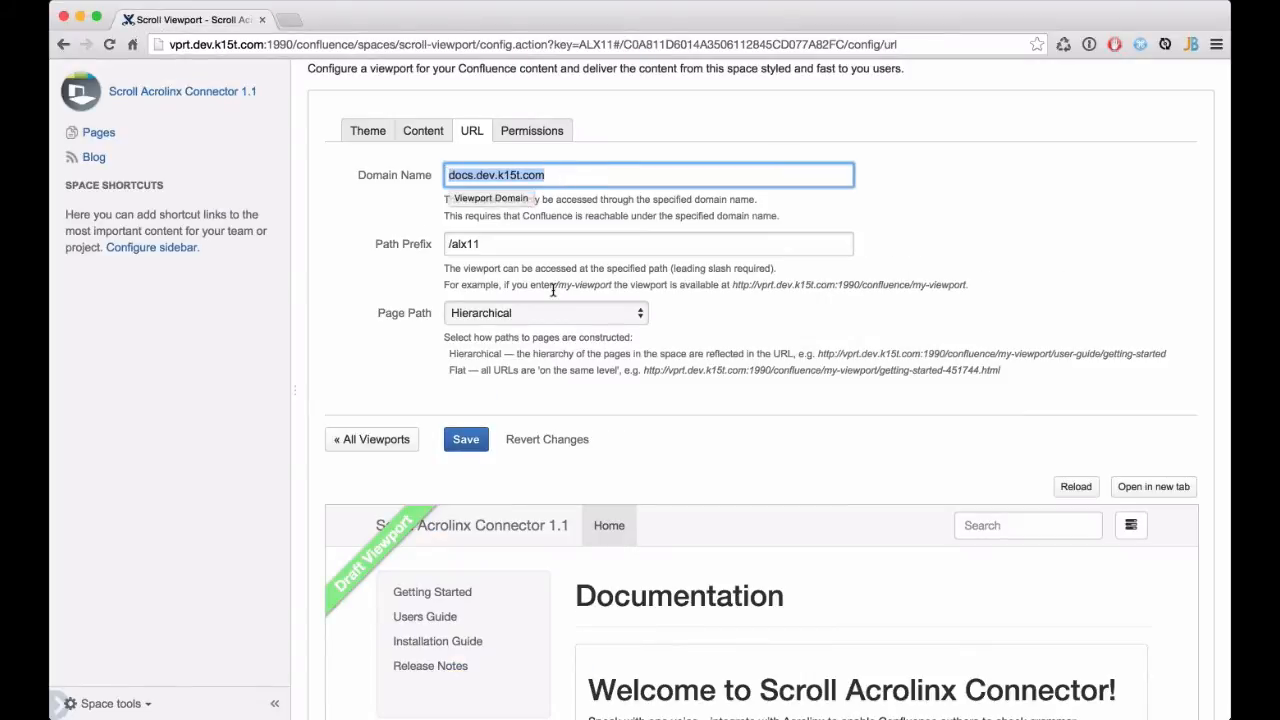
pyautogui.click(465, 440)
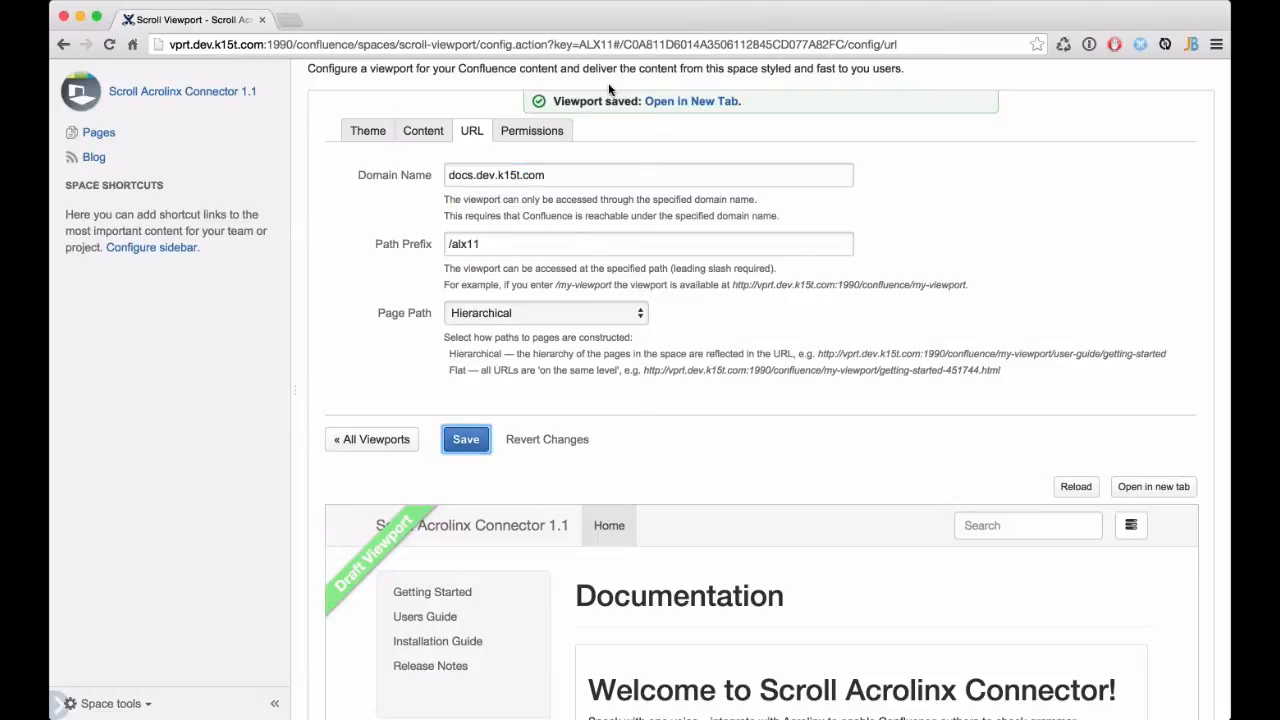
pyautogui.click(690, 106)
# Try to reach the viewport in another tab under vprt instead of docs, at vprt.dev.k15t.com:1990/confluence/alx11
pyautogui.click(180, 44)
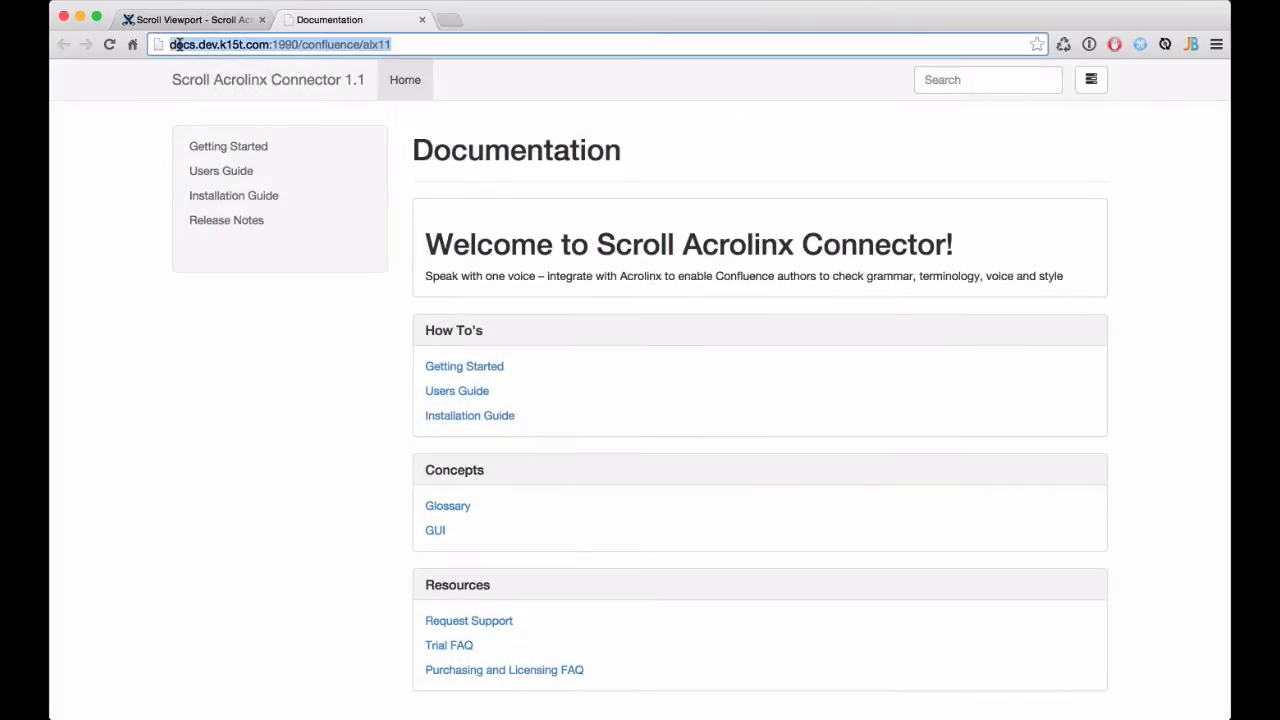
pyautogui.click(168, 44)
pyautogui.moveTo(168, 44); pyautogui.dragTo(342, 44)
pyautogui.click(469, 42)
pyautogui.moveTo(469, 42); pyautogui.dragTo(134, 36)
pyautogui.press('super+c')
pyautogui.press('super+t')
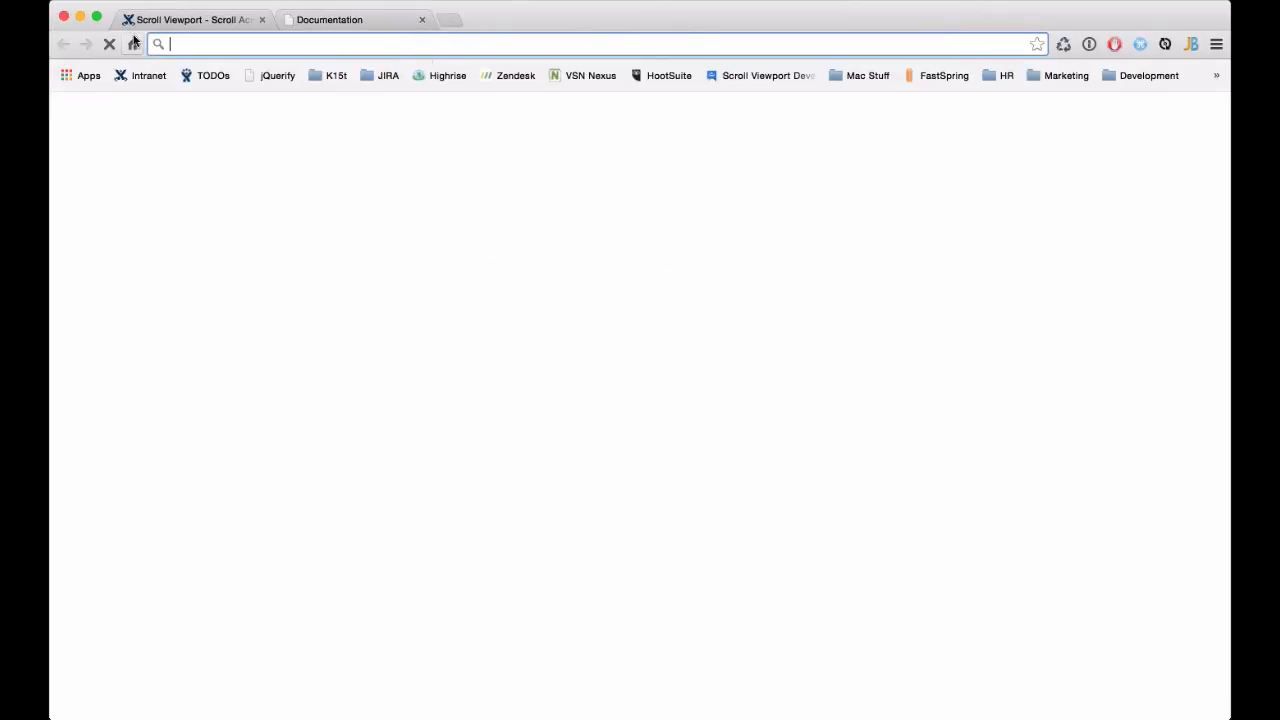
pyautogui.press('super+v')
pyautogui.doubleClick(213, 44)
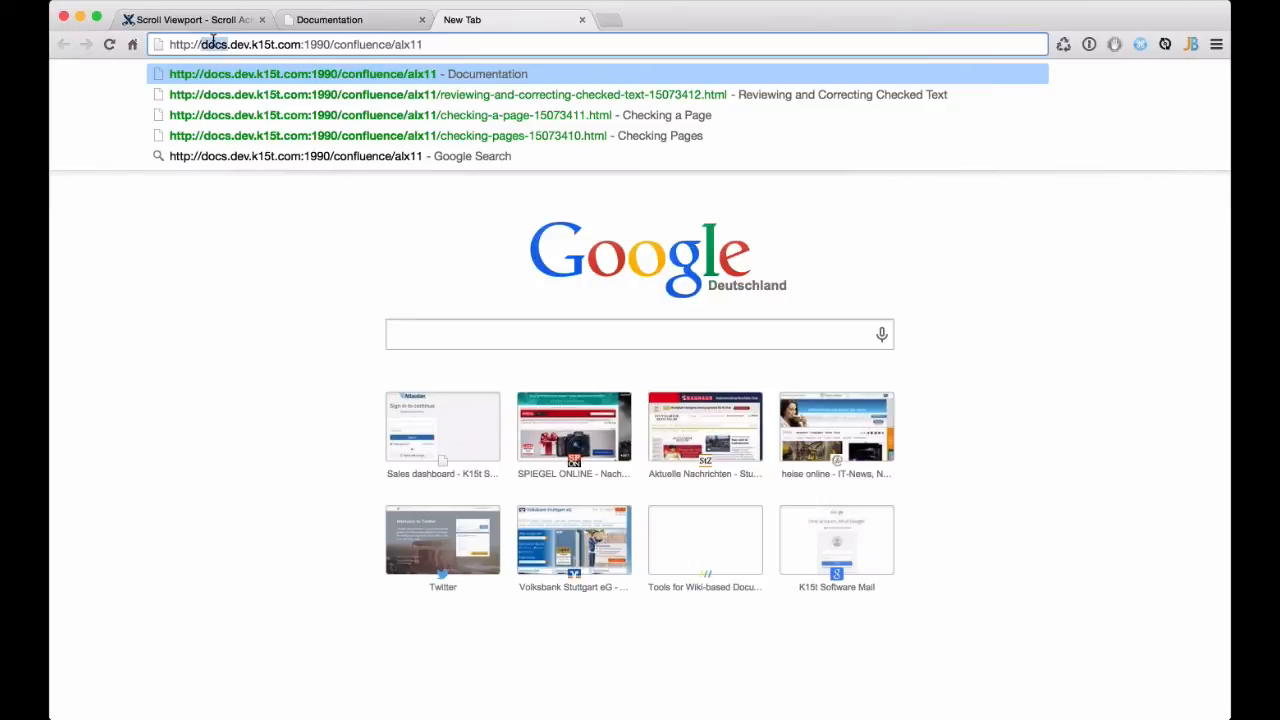
pyautogui.write('vprt')
pyautogui.press('Return')
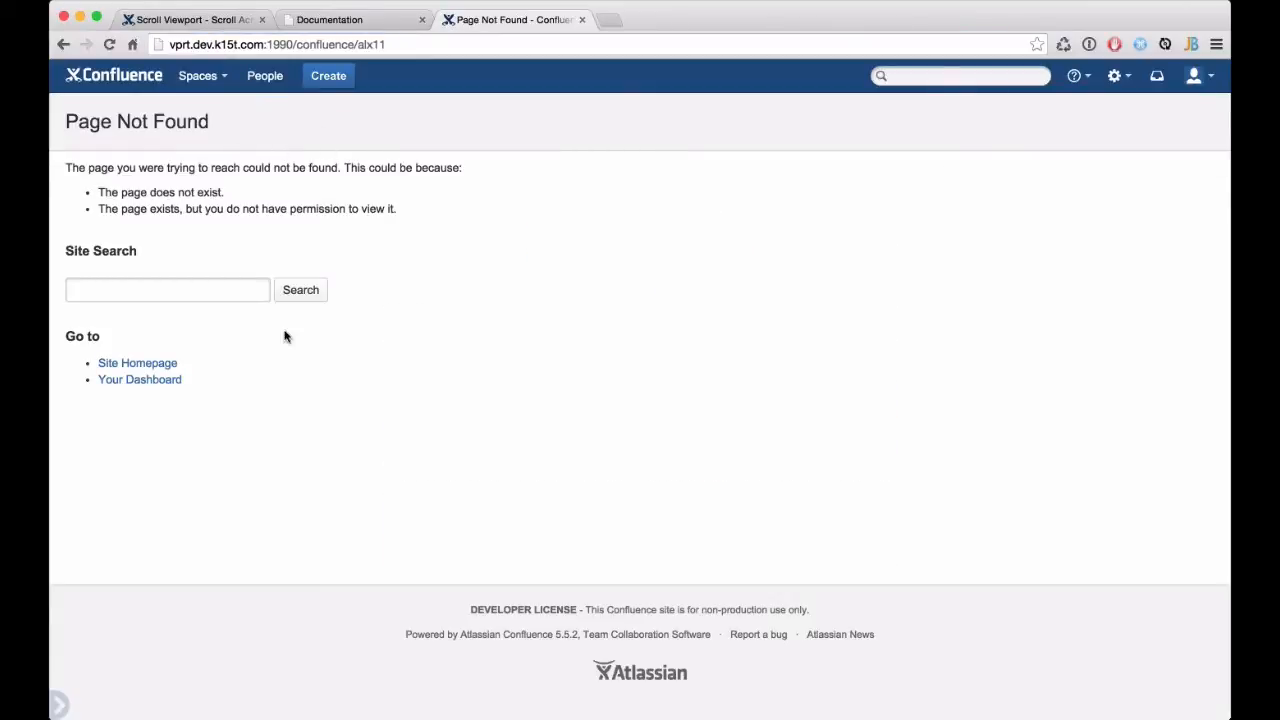
# Revisit the Documentation tab, and close both the Page Not Found and Documentation tabs
pyautogui.click(351, 22)
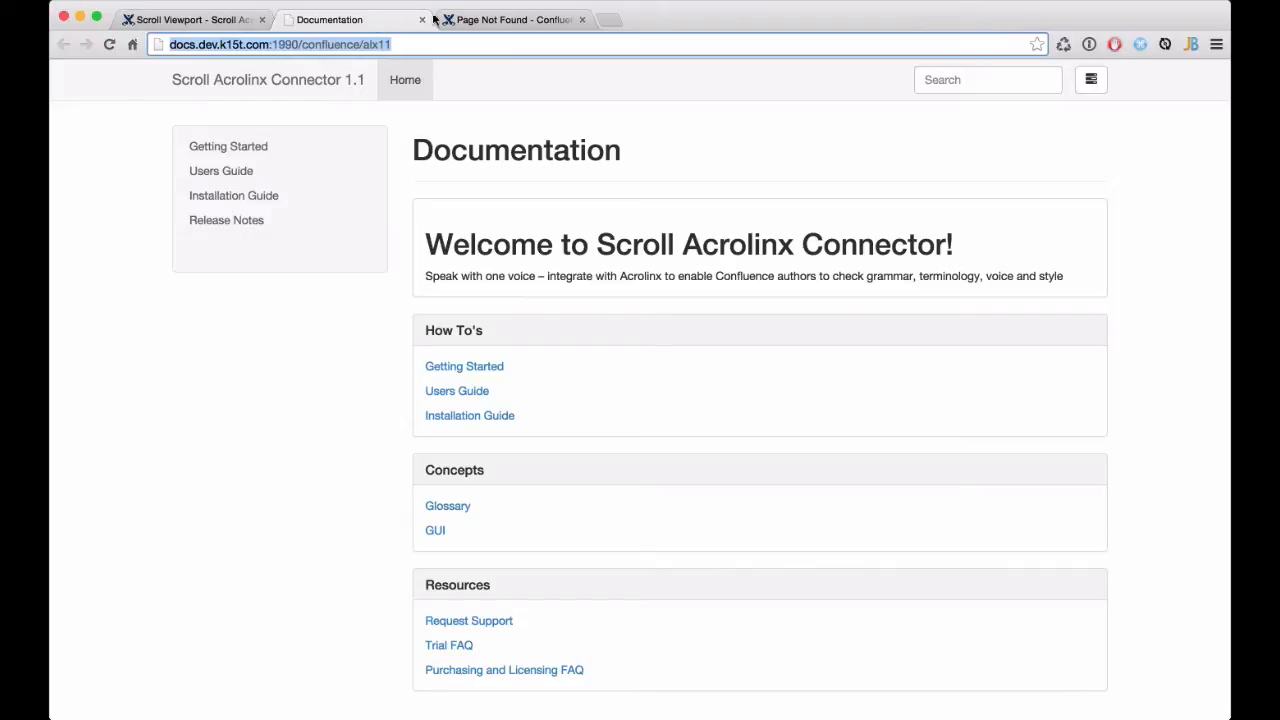
pyautogui.click(560, 20)
pyautogui.click(582, 19)
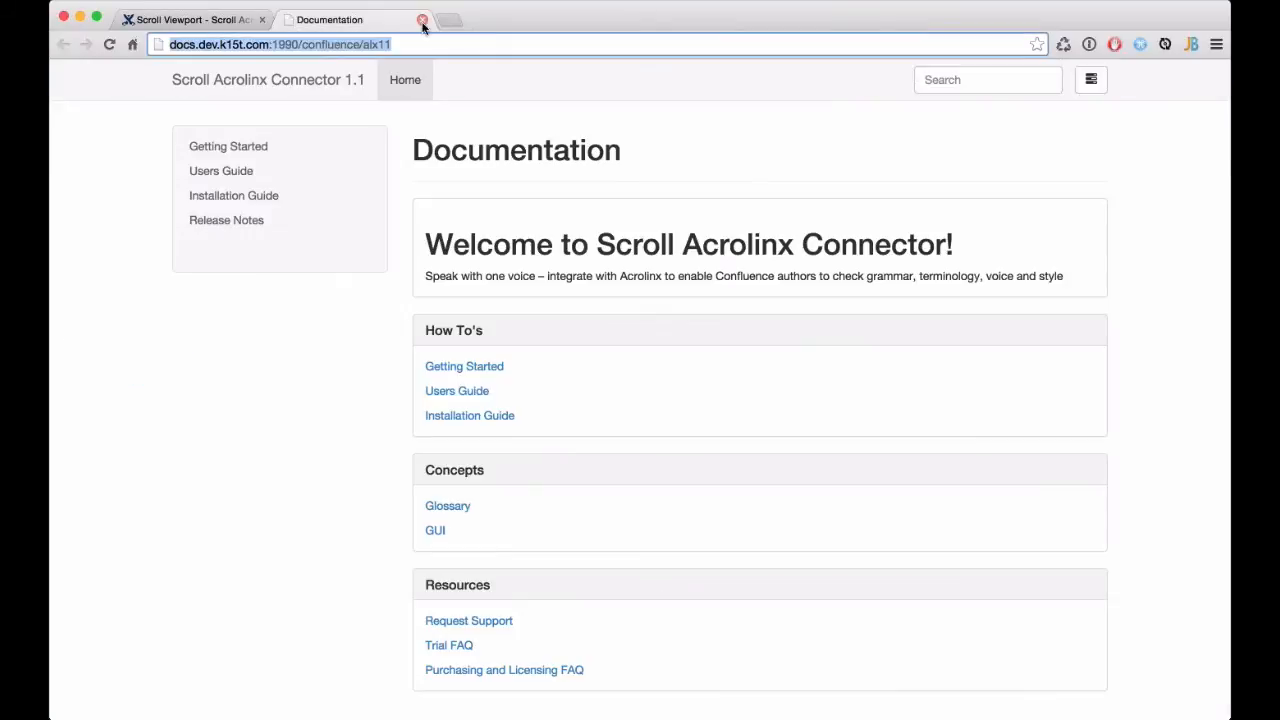
pyautogui.click(422, 19)
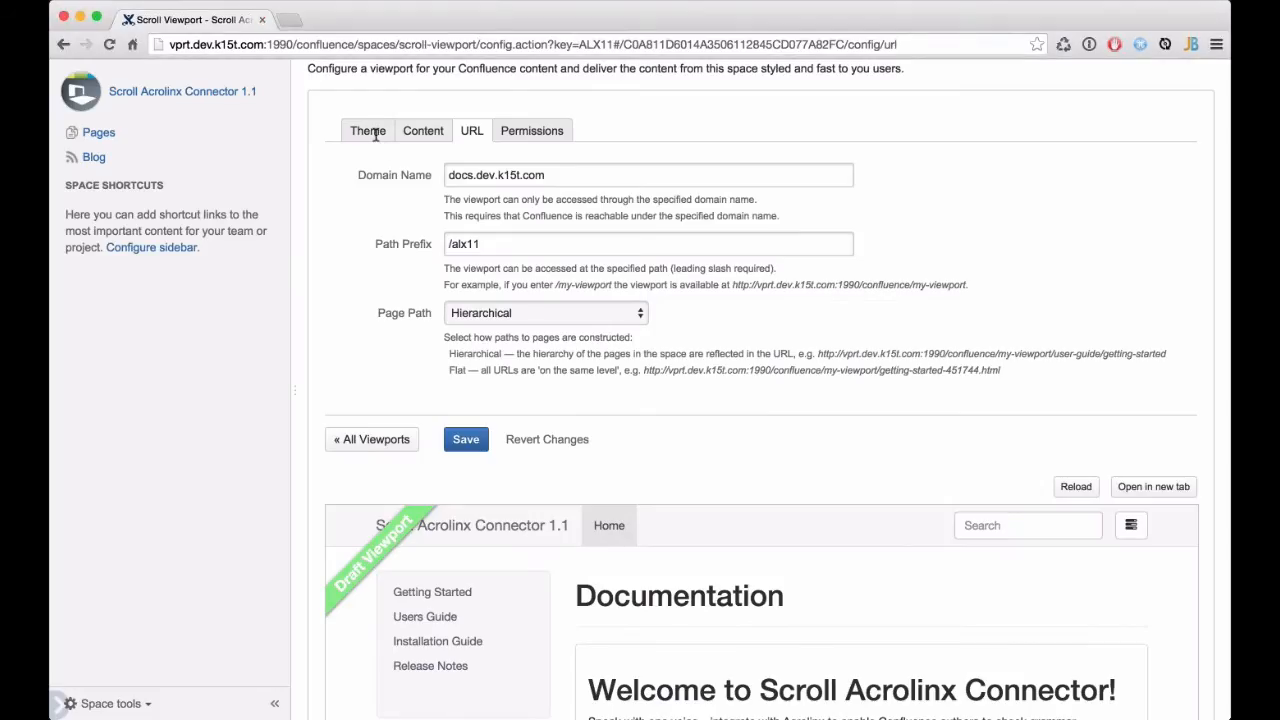
# Clone the viewport's current theme from the theme settings, dismiss the FTP instructions, and show the cloned theme among the available themes
pyautogui.click(368, 135)
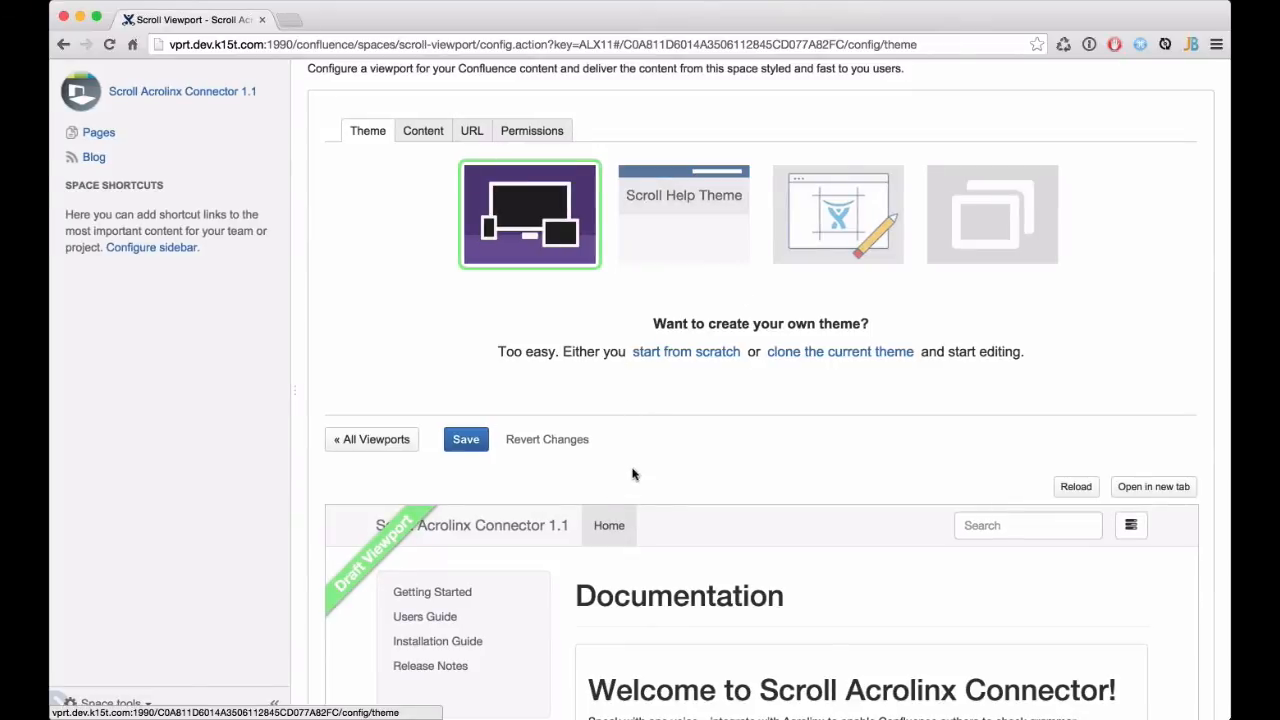
pyautogui.scroll(-3, 790, 680)
pyautogui.scroll(3, 1028, 635)
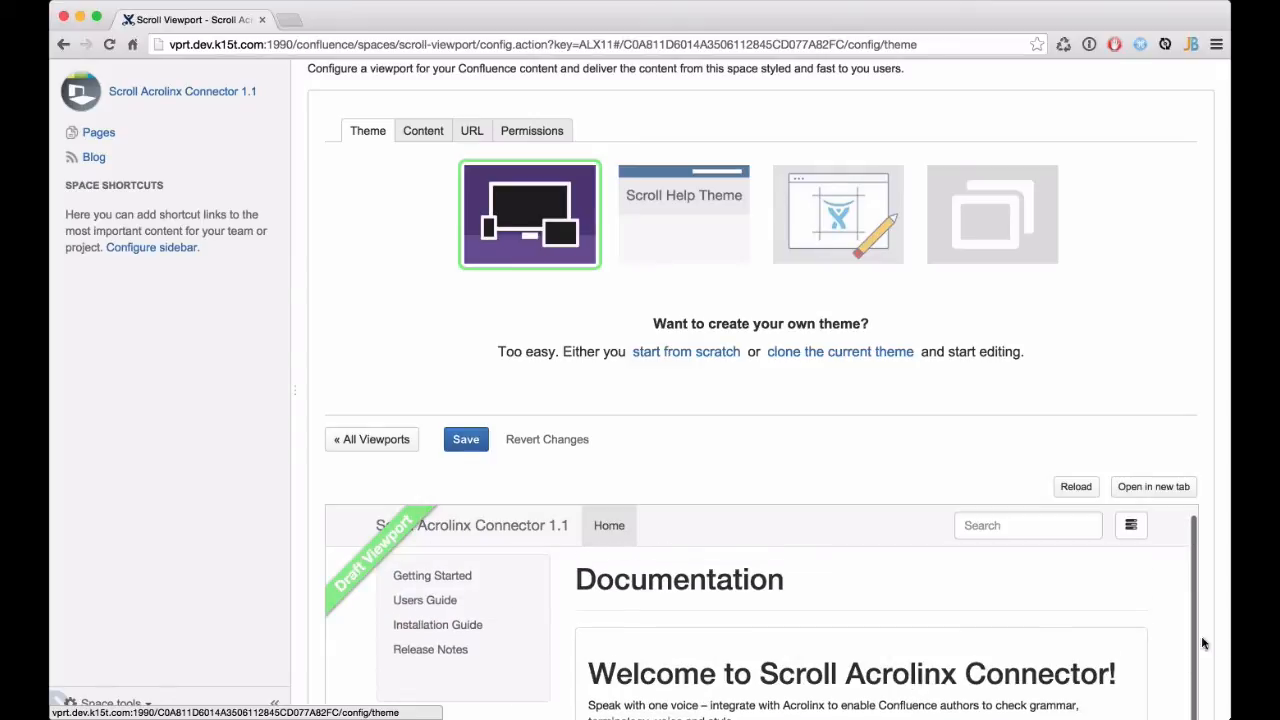
pyautogui.scroll(3, 1028, 628)
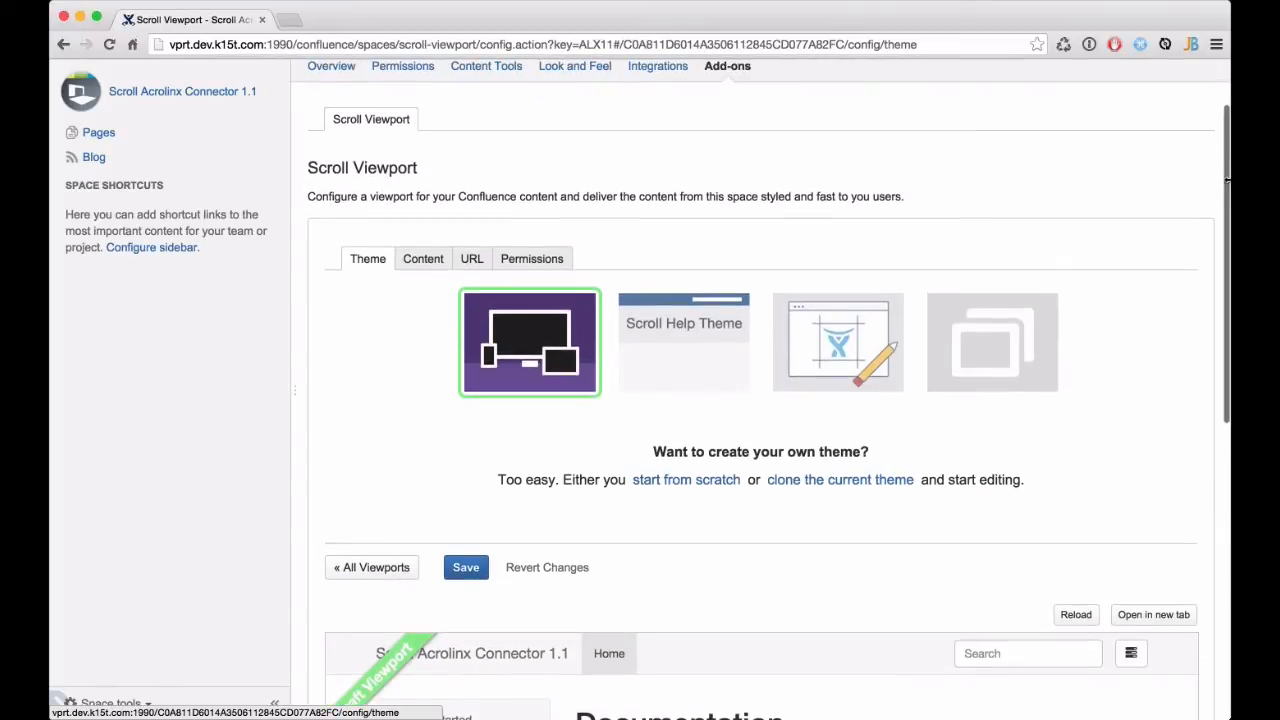
pyautogui.scroll(-4, 814, 624)
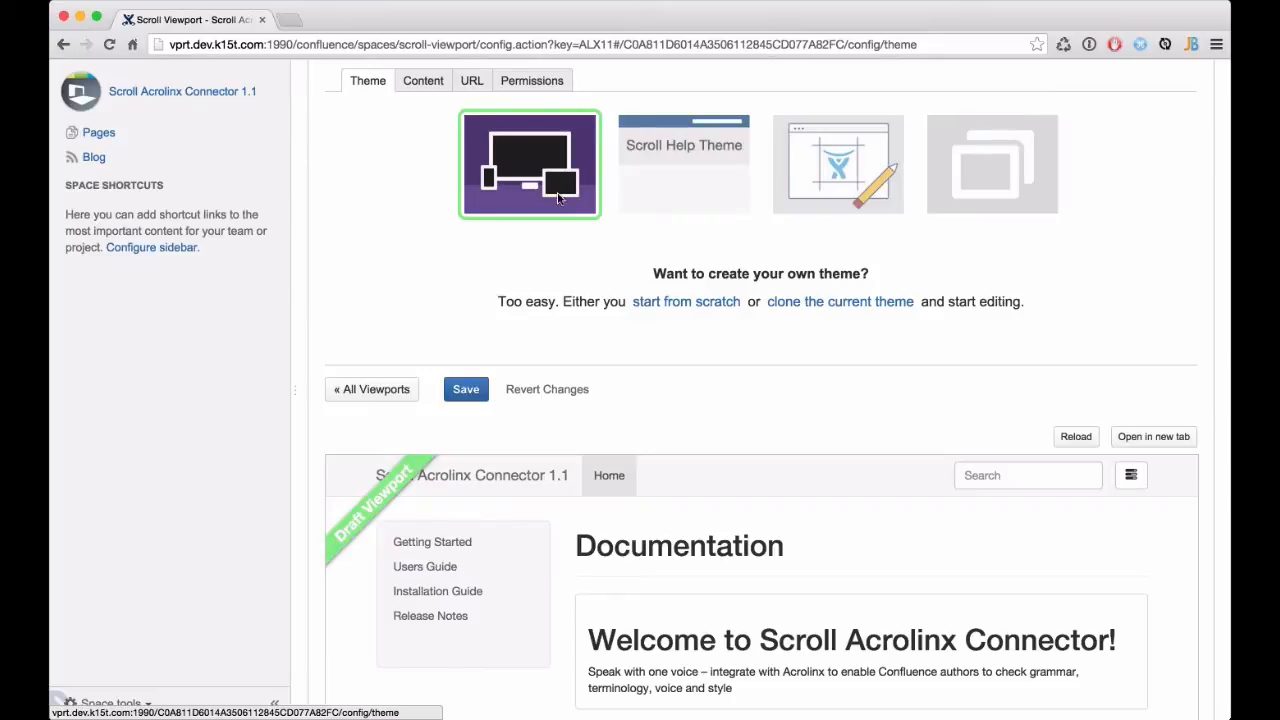
pyautogui.click(850, 303)
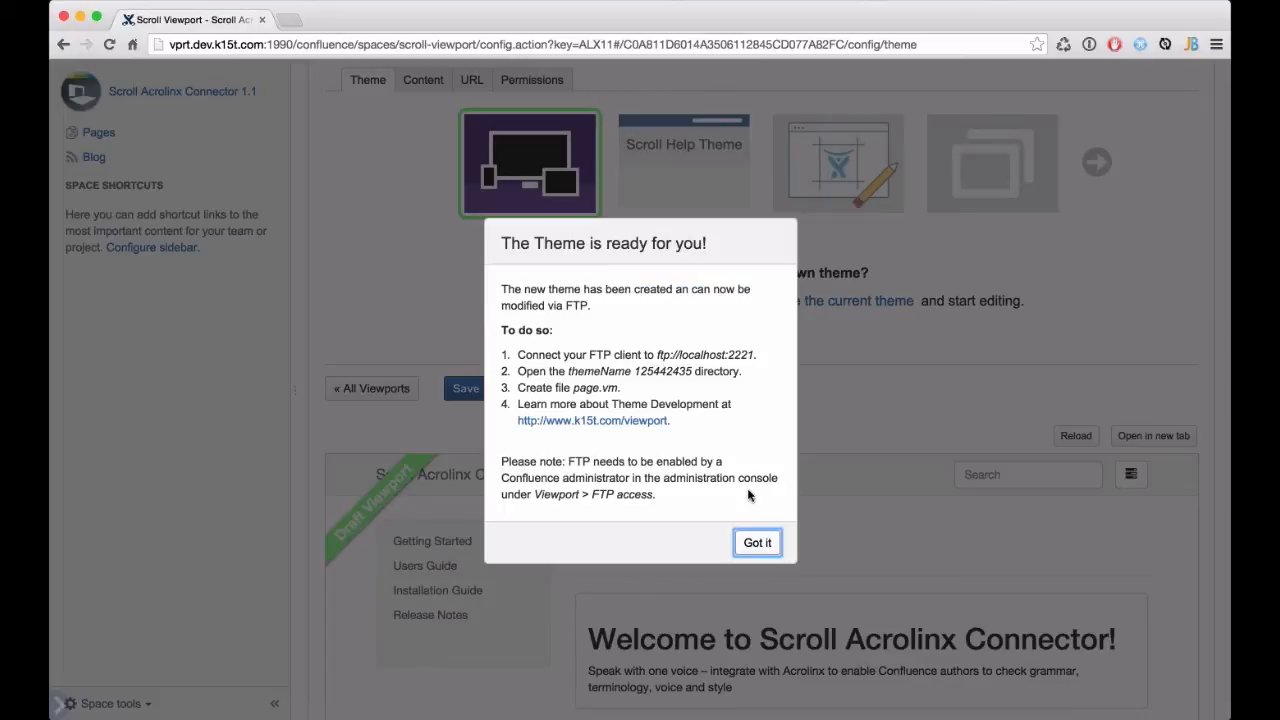
pyautogui.click(757, 543)
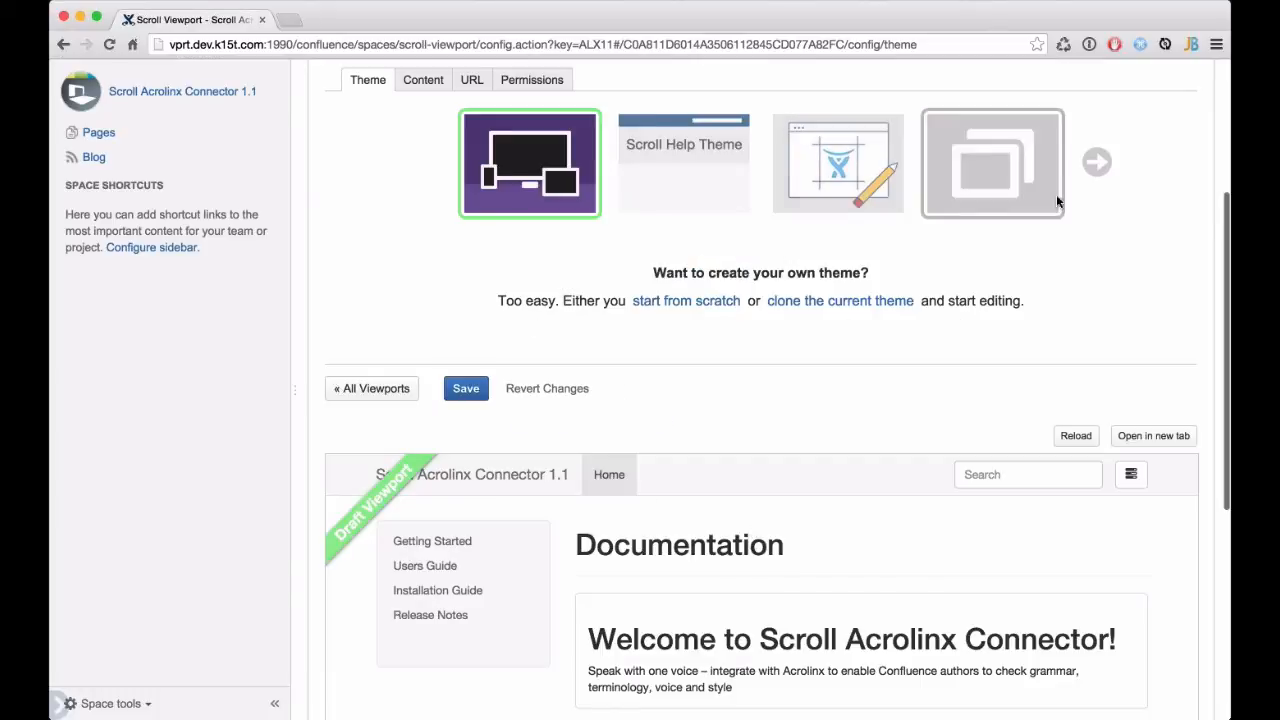
pyautogui.click(1097, 161)
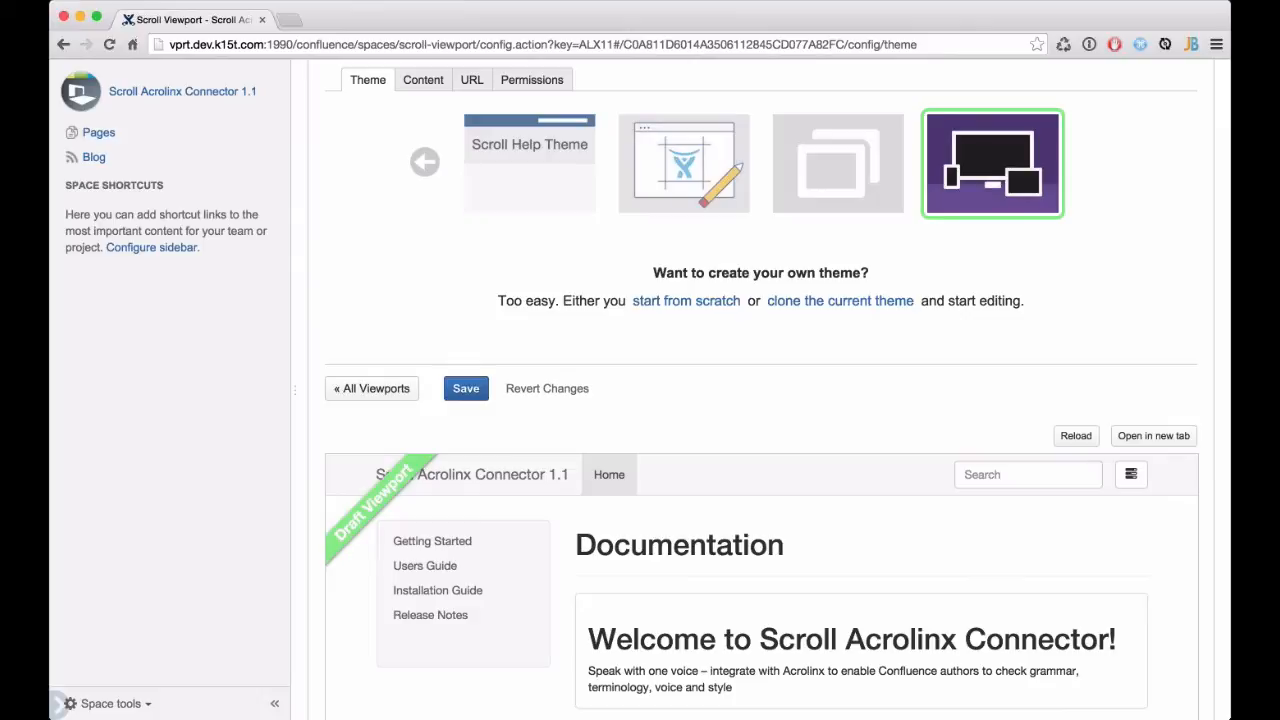
# Switch to the text editor and connect to the FTP server vprt.dev.k15t.com:2221 using the saved bookmark
pyautogui.press('super+Tab')
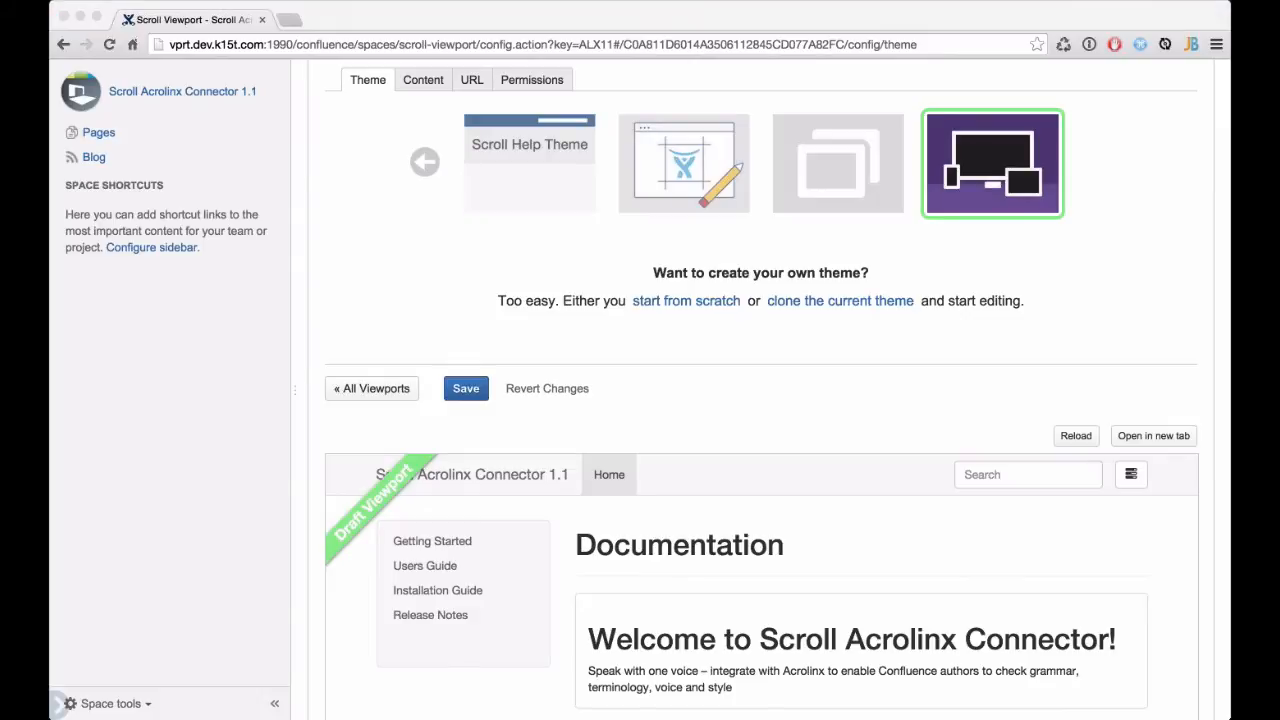
pyautogui.moveTo(554, 18)
pyautogui.mouseDown()
pyautogui.moveTo(526, 126)
pyautogui.moveTo(514, 120)
pyautogui.moveTo(546, 11)
pyautogui.moveTo(567, 3)
pyautogui.mouseUp()
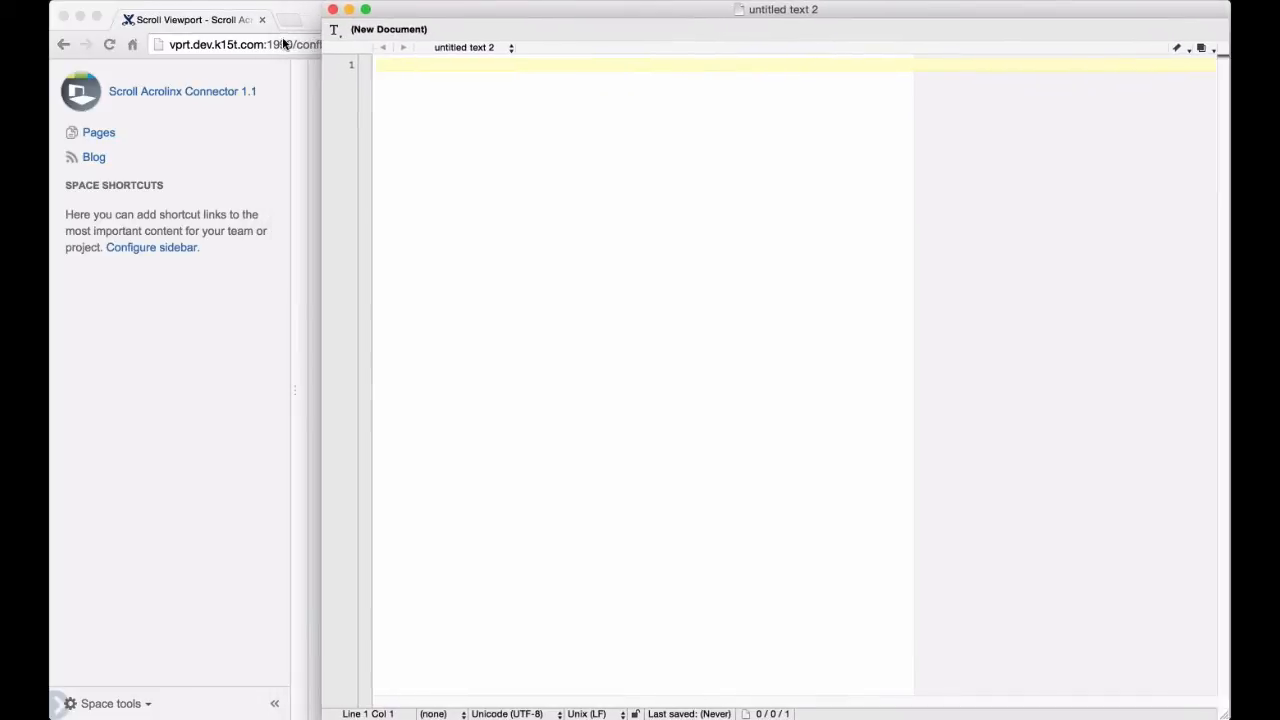
pyautogui.click(195, 1)
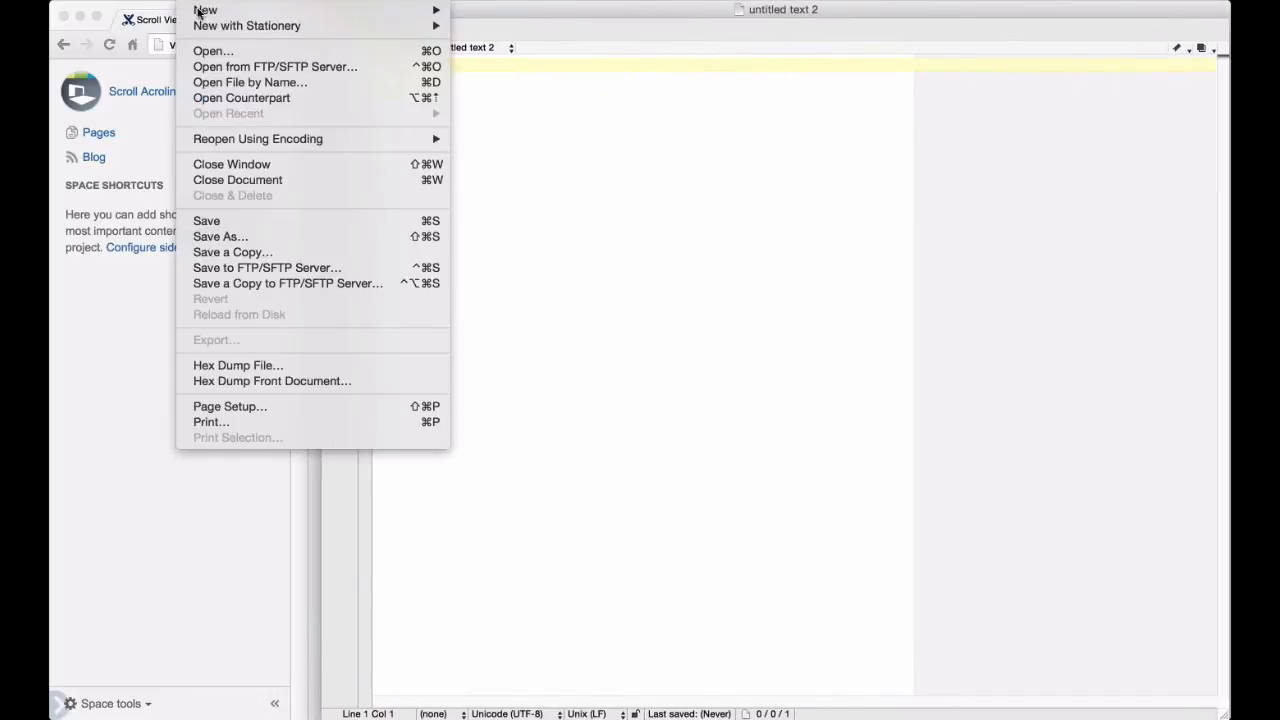
pyautogui.click(240, 37)
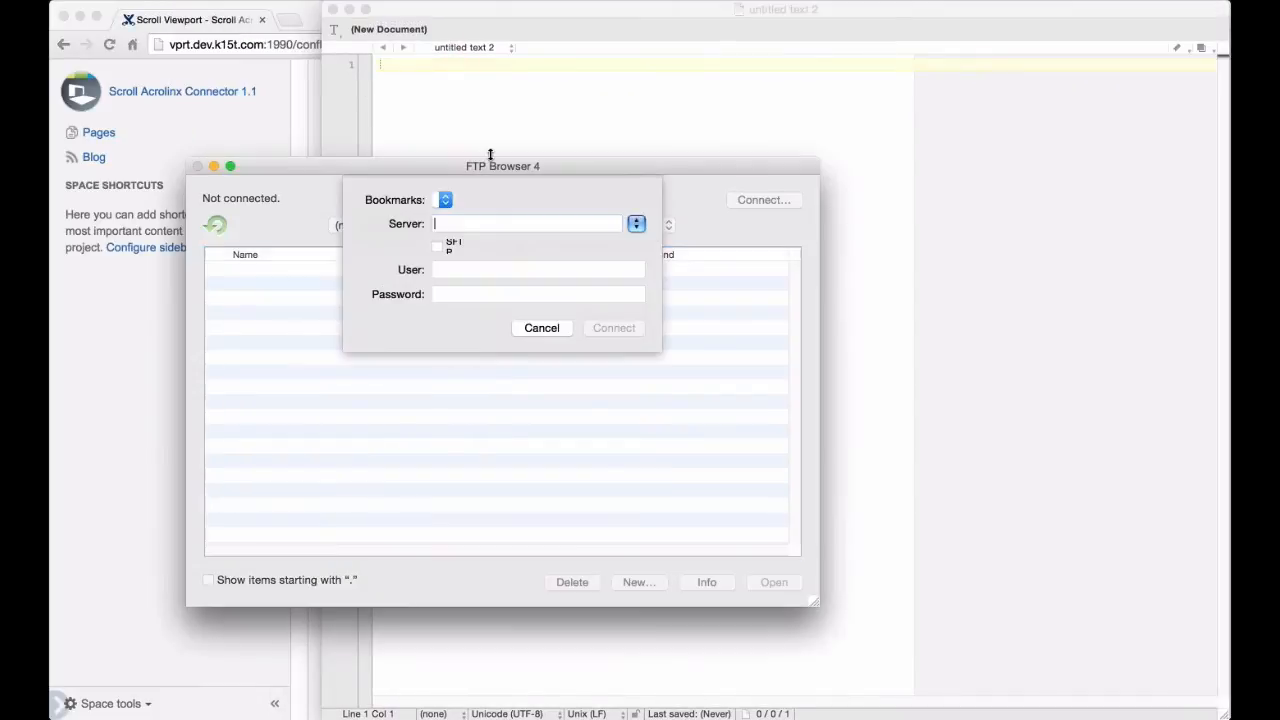
pyautogui.click(446, 201)
pyautogui.click(449, 204)
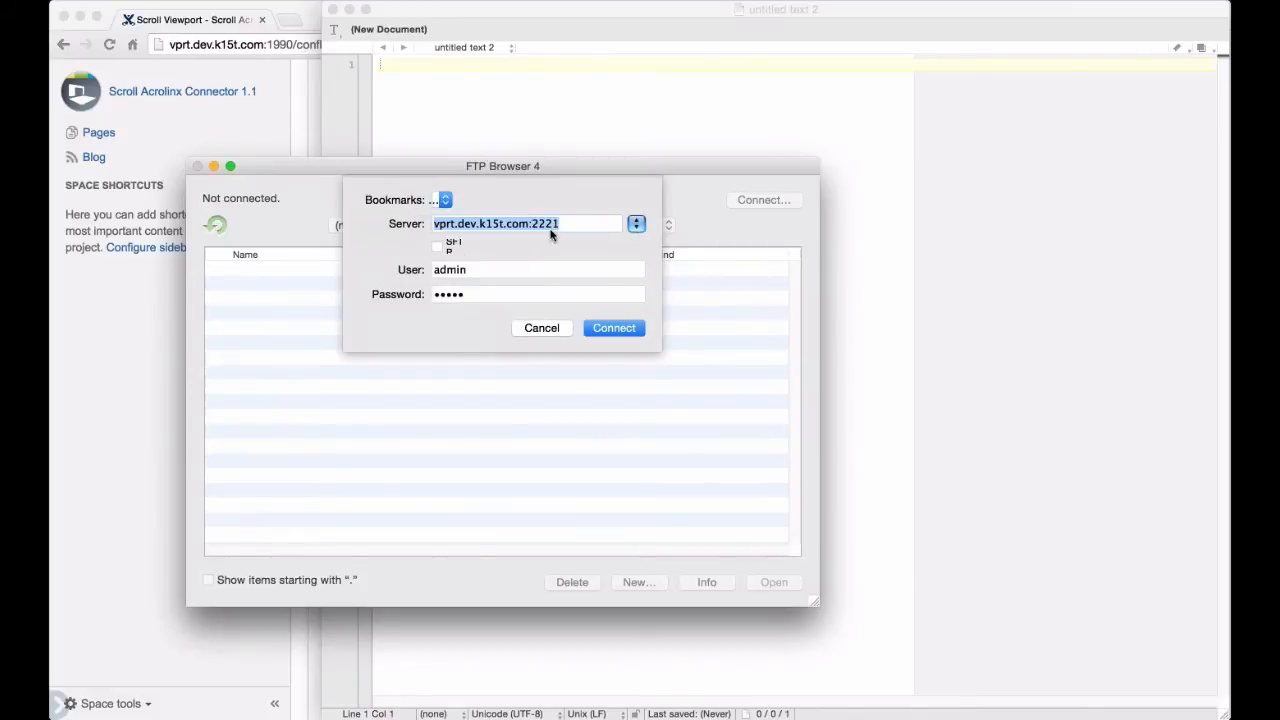
pyautogui.moveTo(435, 226); pyautogui.dragTo(609, 228)
pyautogui.click(604, 337)
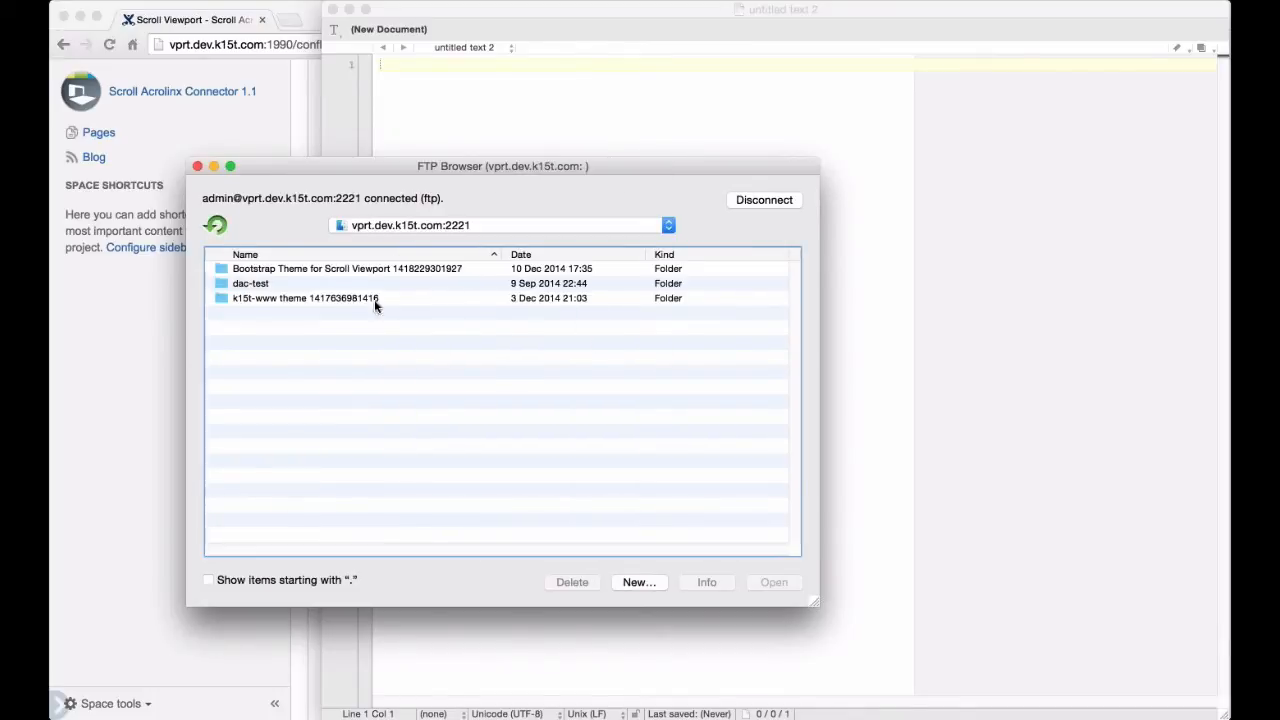
# Open include-header.vm from the folder of the cloned Bootstrap Theme for Scroll Viewport on the FTP server
pyautogui.click(337, 271)
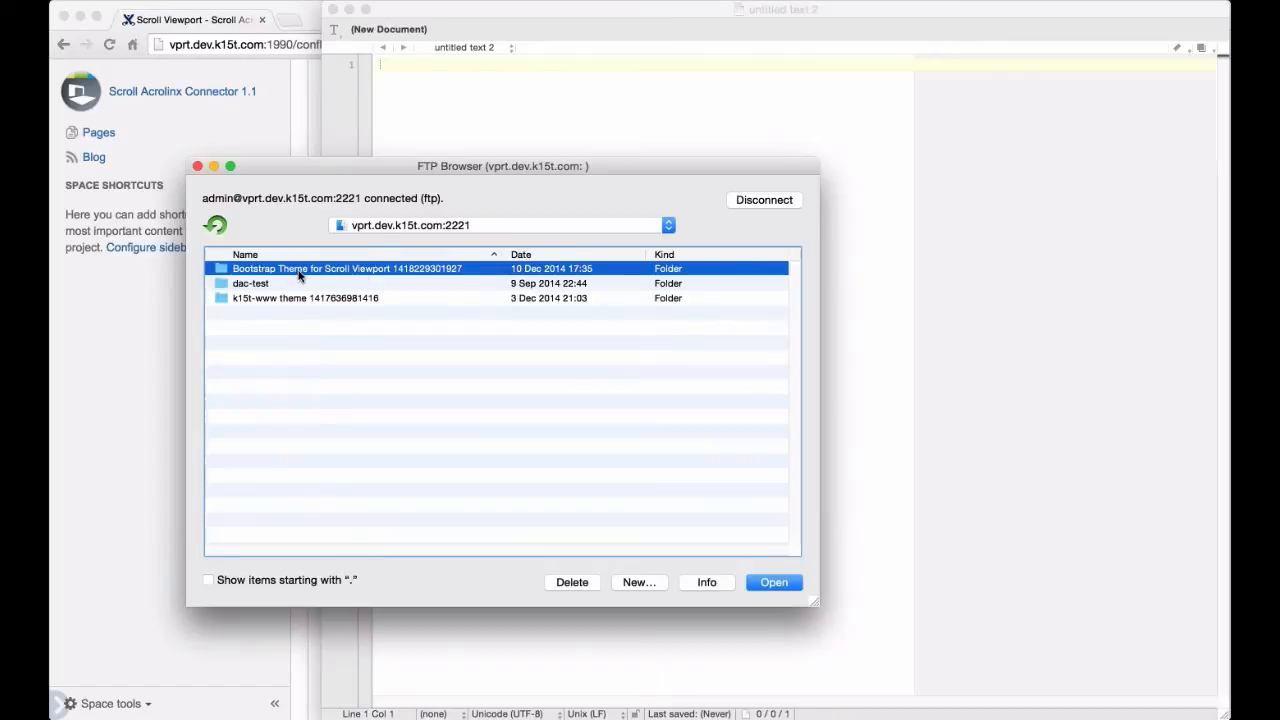
pyautogui.doubleClick(406, 271)
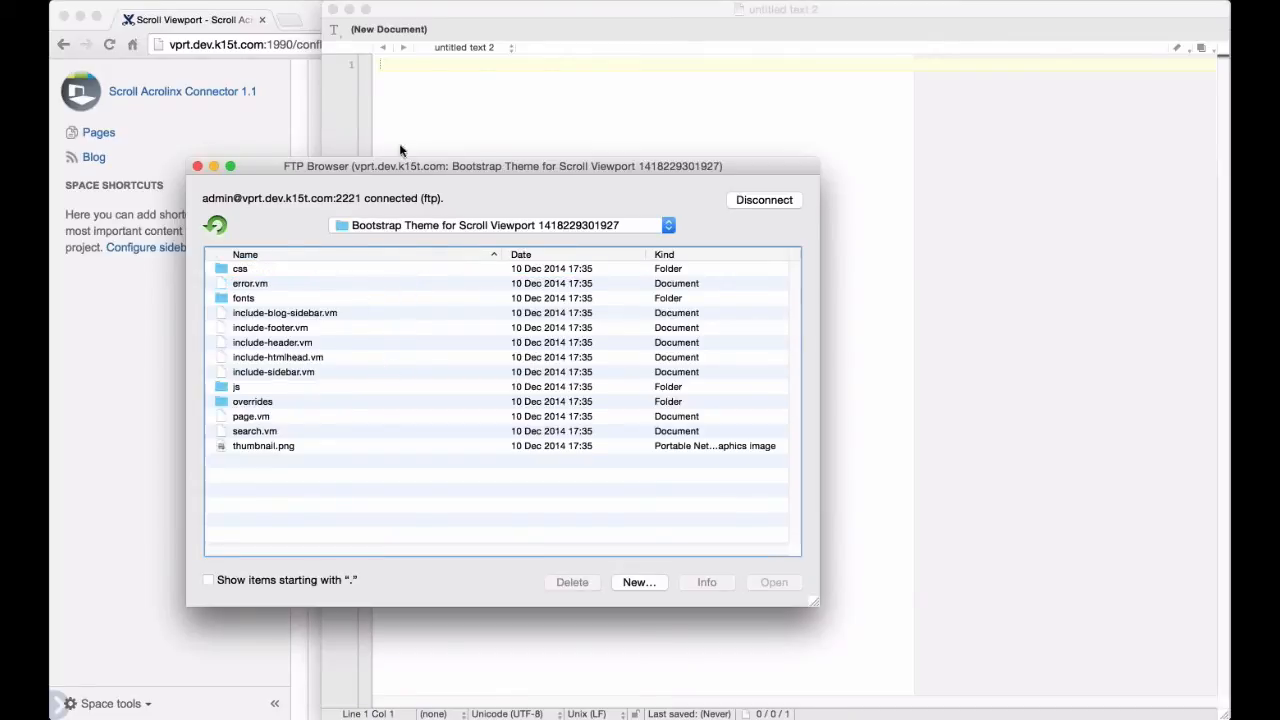
pyautogui.moveTo(409, 166); pyautogui.dragTo(383, 137)
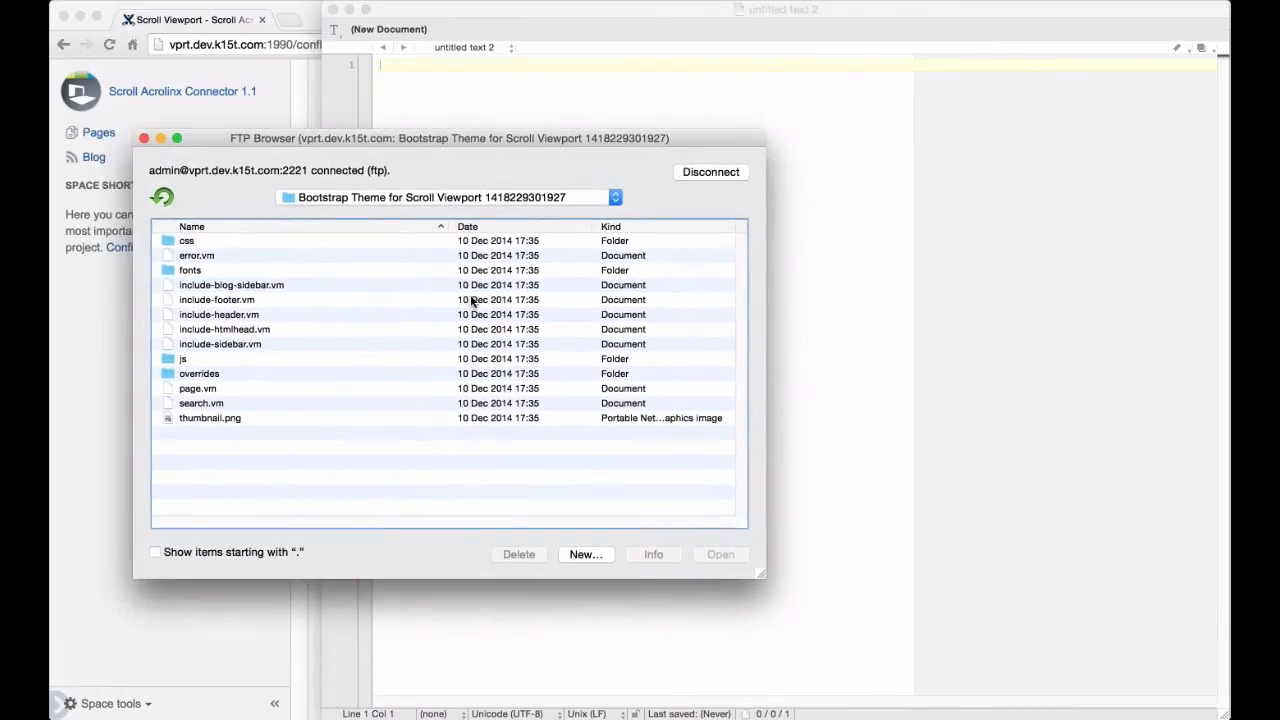
pyautogui.click(241, 329)
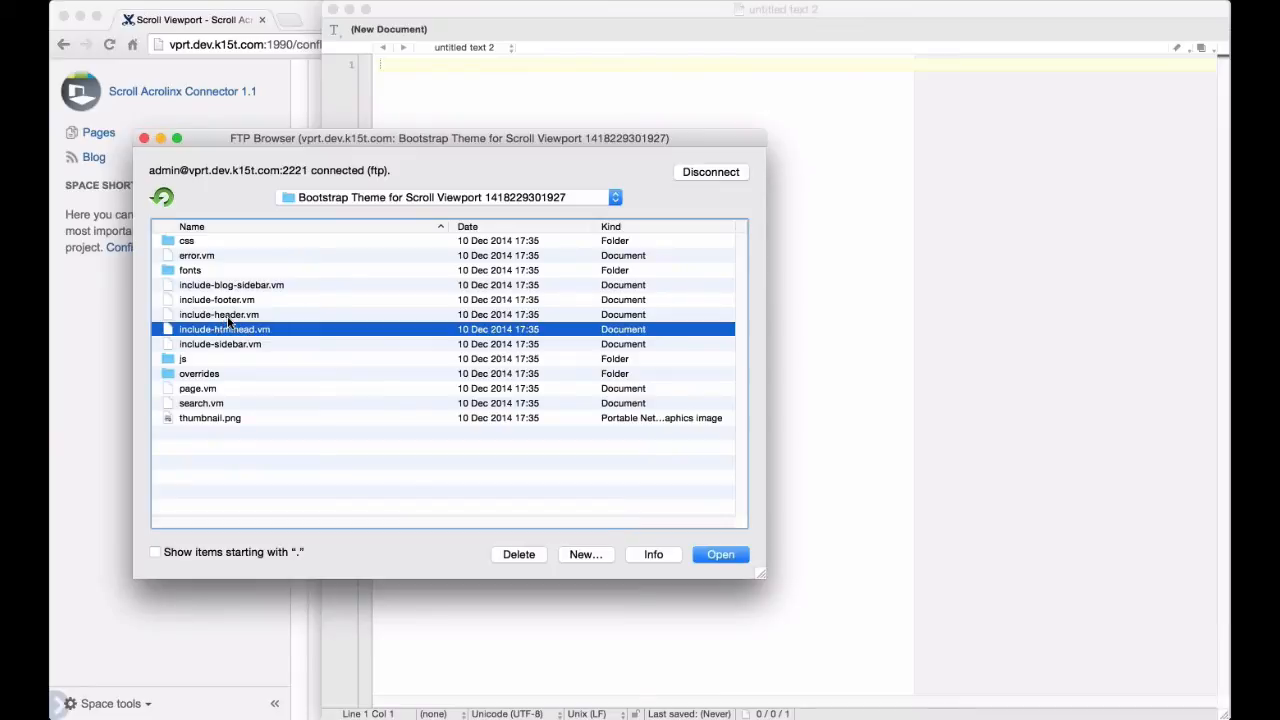
pyautogui.click(229, 316)
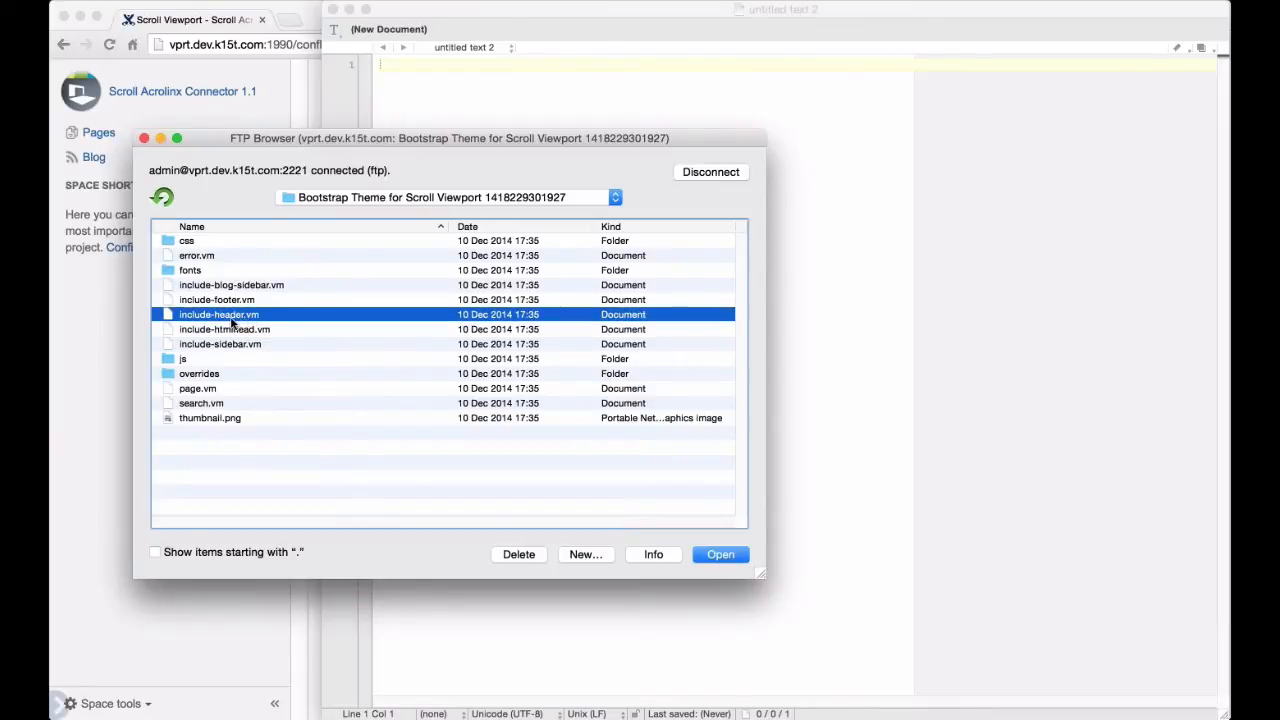
pyautogui.doubleClick(231, 318)
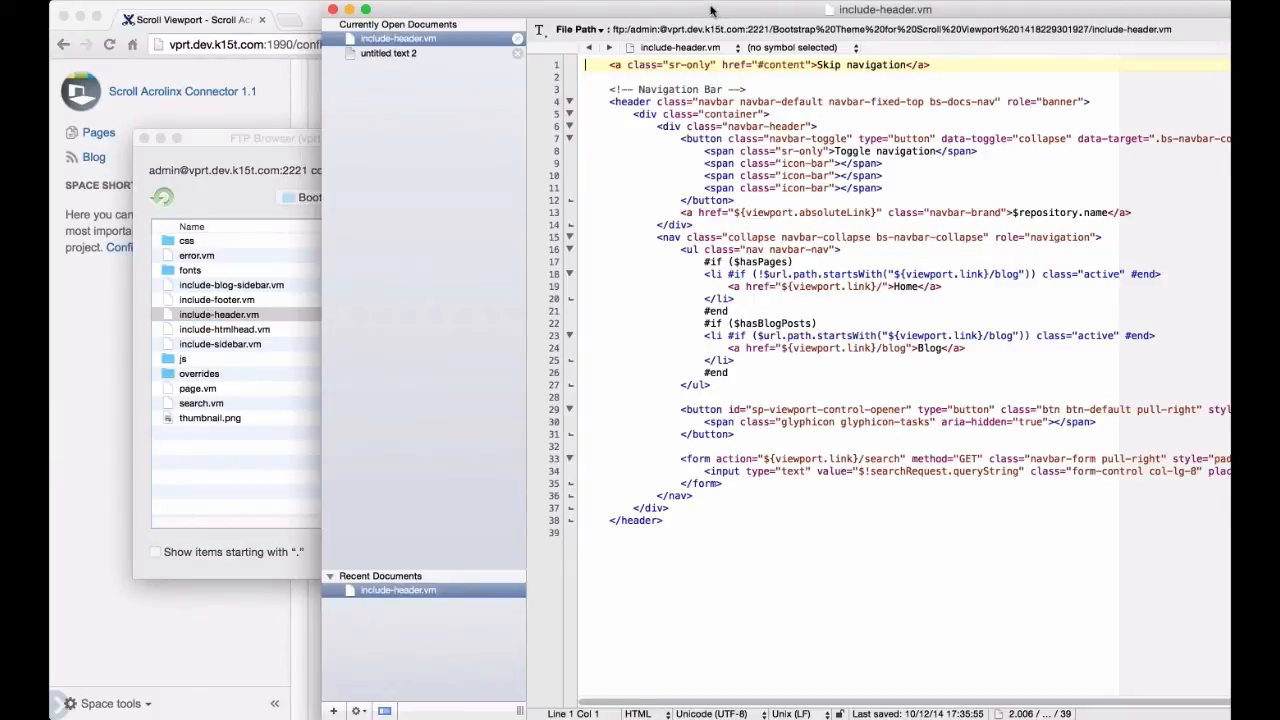
# Reposition the editor window and bring up the viewport's Documentation page in the browser behind it
pyautogui.moveTo(681, 8); pyautogui.dragTo(518, 4)
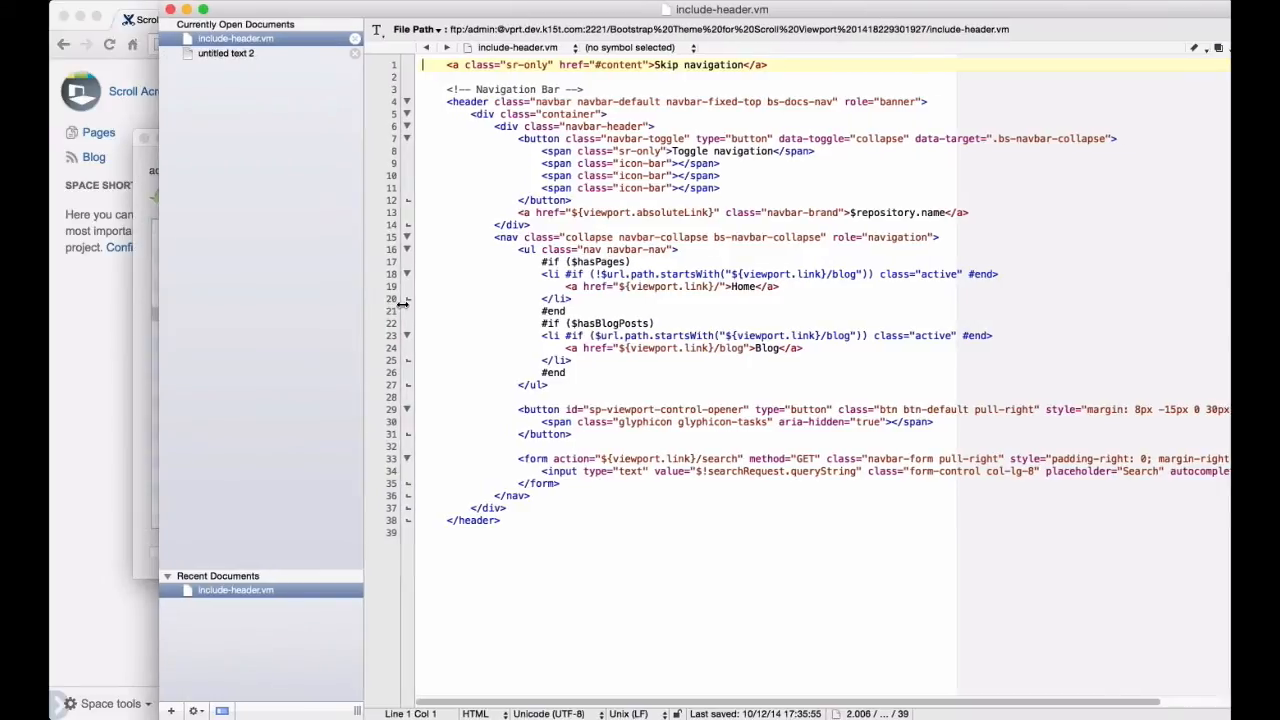
pyautogui.moveTo(411, 6); pyautogui.dragTo(579, 5)
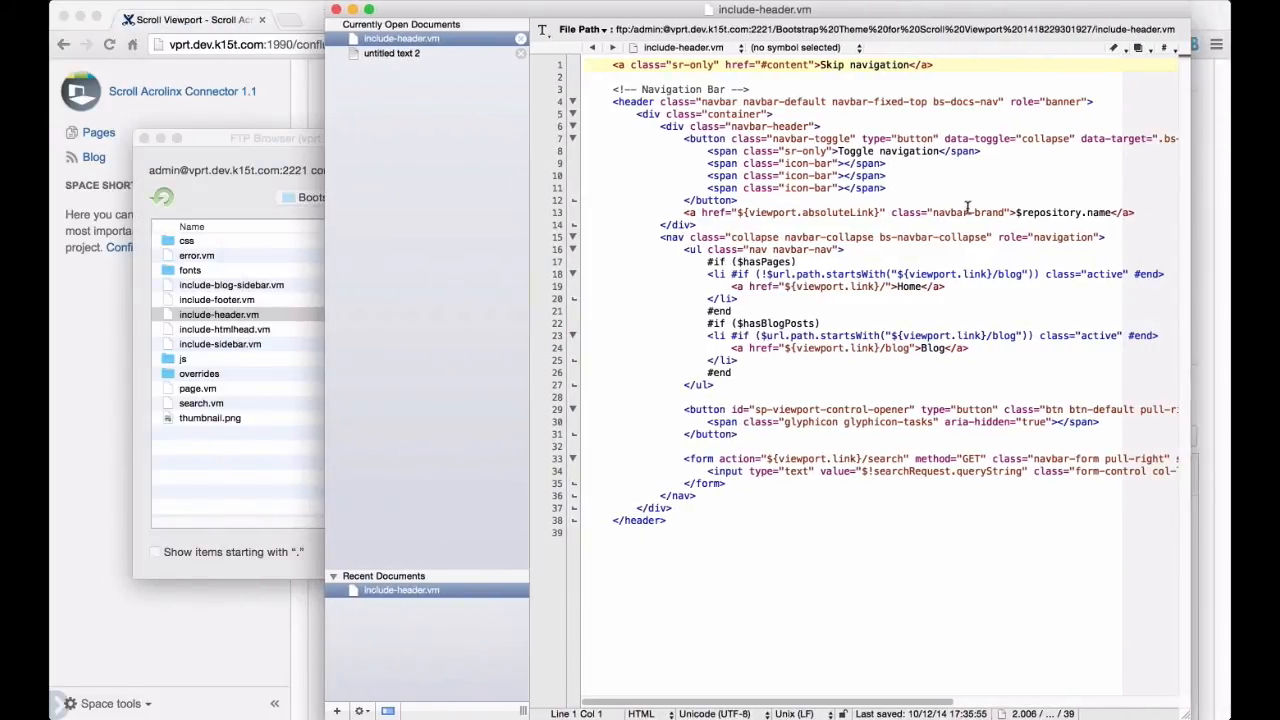
pyautogui.click(117, 385)
pyautogui.scroll(2, 391, 396)
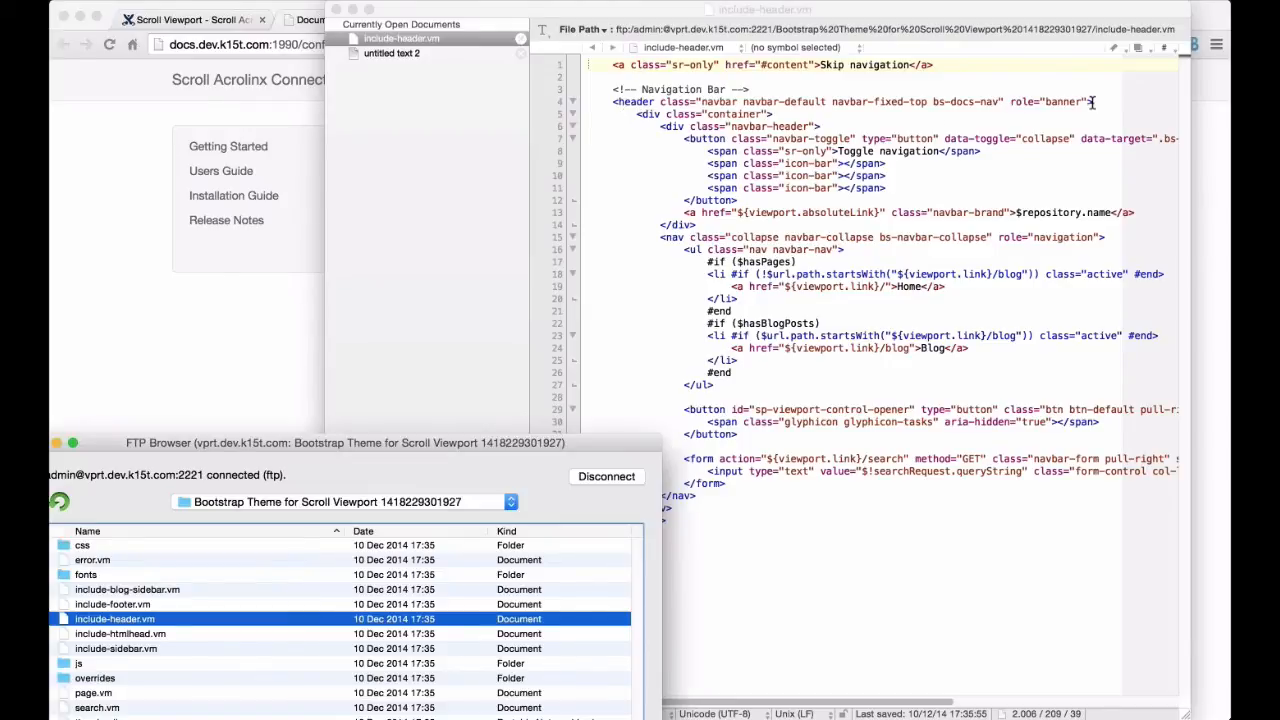
# Add style="background-color: #lightgreen;" to the opening header tag in include-header.vm and save the file
pyautogui.click(1094, 101)
pyautogui.write('style=')
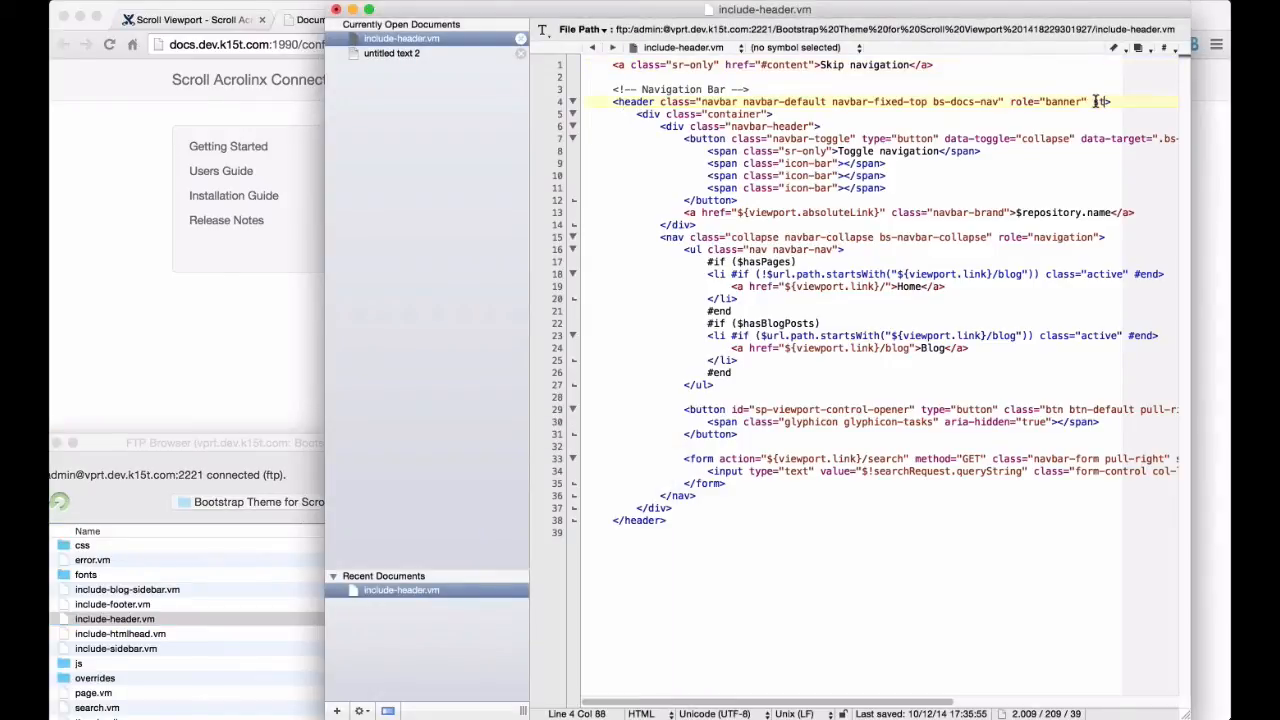
pyautogui.write('""backgrou')
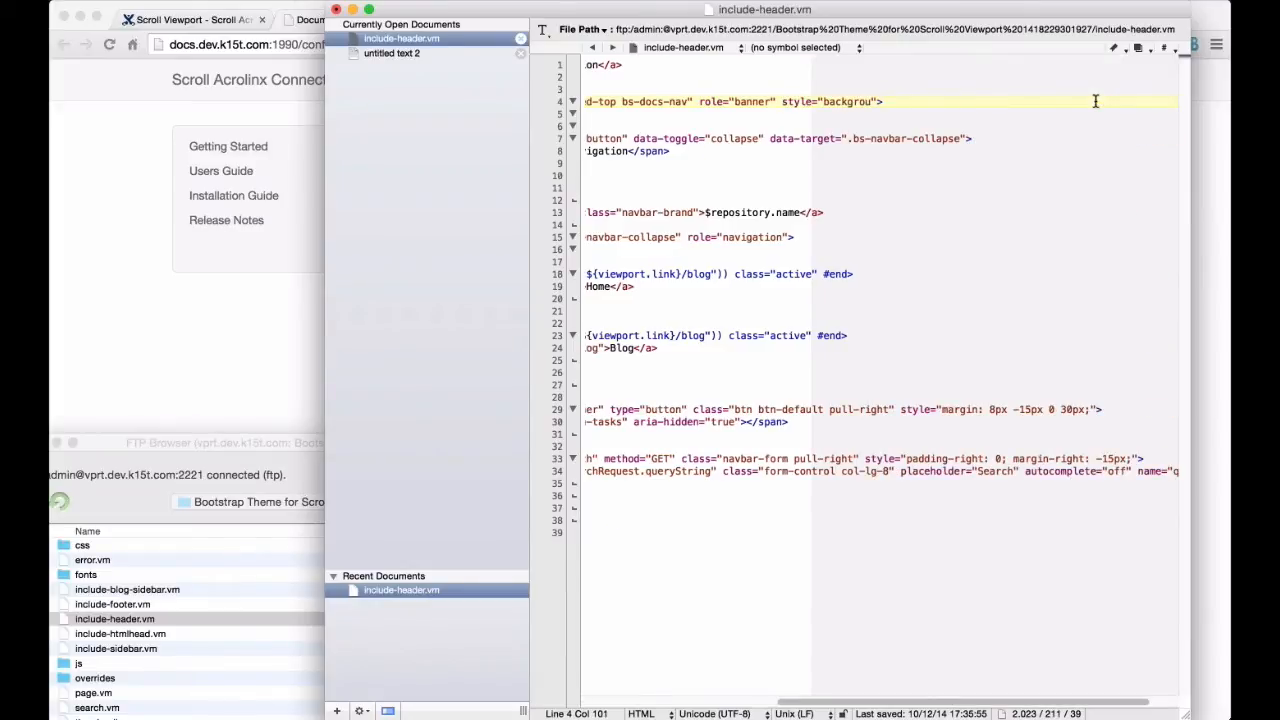
pyautogui.write('nd0d')
pyautogui.press('BackSpace')
pyautogui.press('BackSpace')
pyautogui.write('-co')
pyautogui.write(': #loight')
pyautogui.press('BackSpace')
pyautogui.press('BackSpace')
pyautogui.press('BackSpace')
pyautogui.press('BackSpace')
pyautogui.press('BackSpace')
pyautogui.write('ightgreen;')
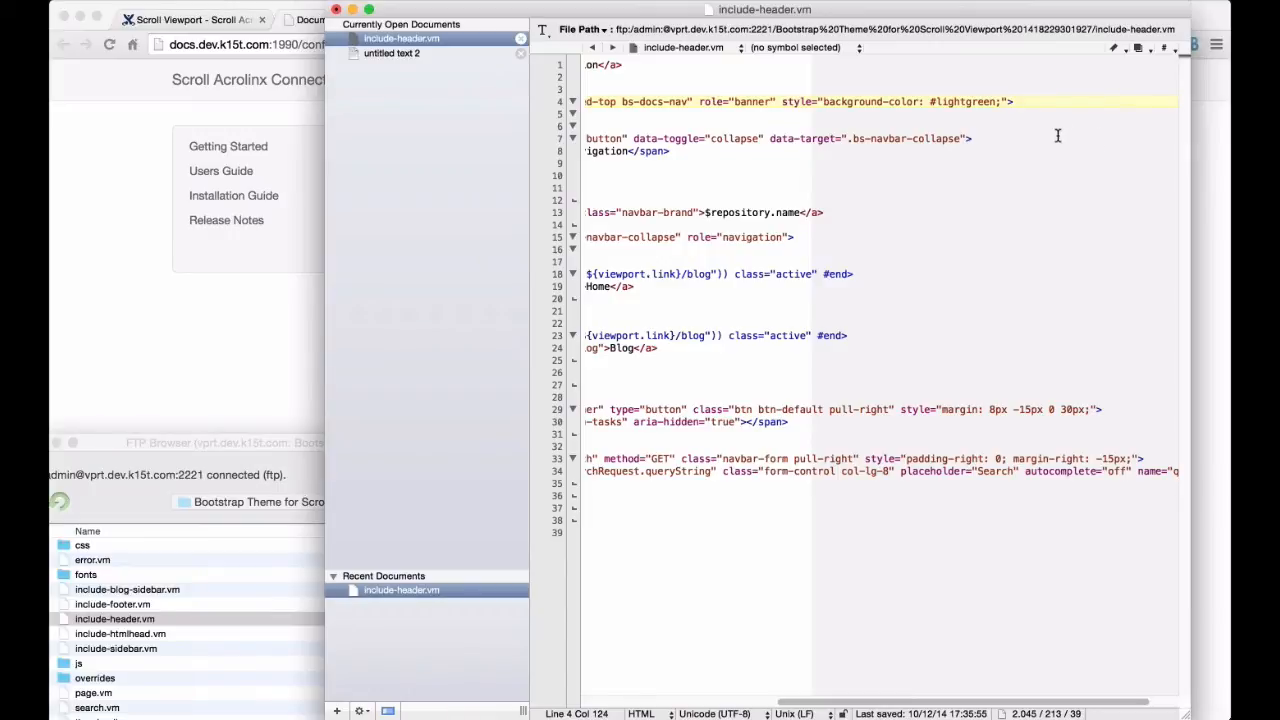
pyautogui.keyDown('shift'); pyautogui.click(777, 101); pyautogui.keyUp('shift')
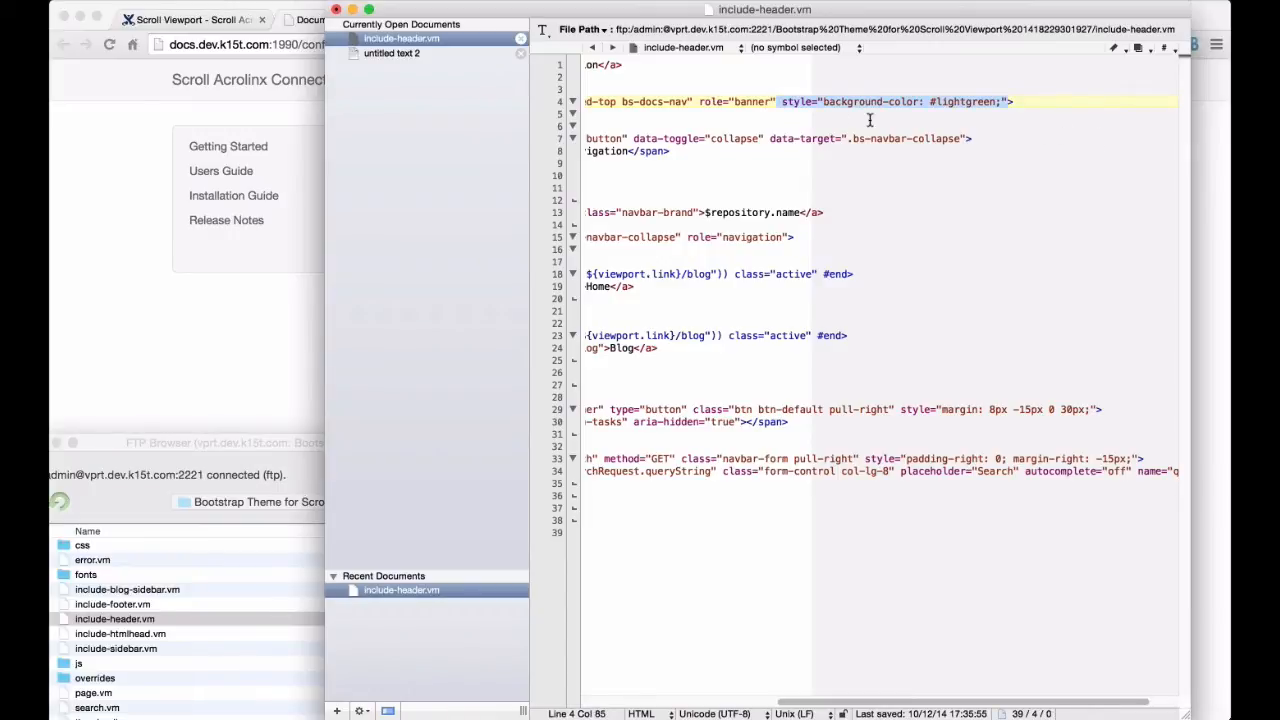
pyautogui.press('super+s')
# Bring the FTP file list fully into view, and refresh the Documentation page in the browser to check the header colour
pyautogui.moveTo(280, 444); pyautogui.dragTo(430, 302)
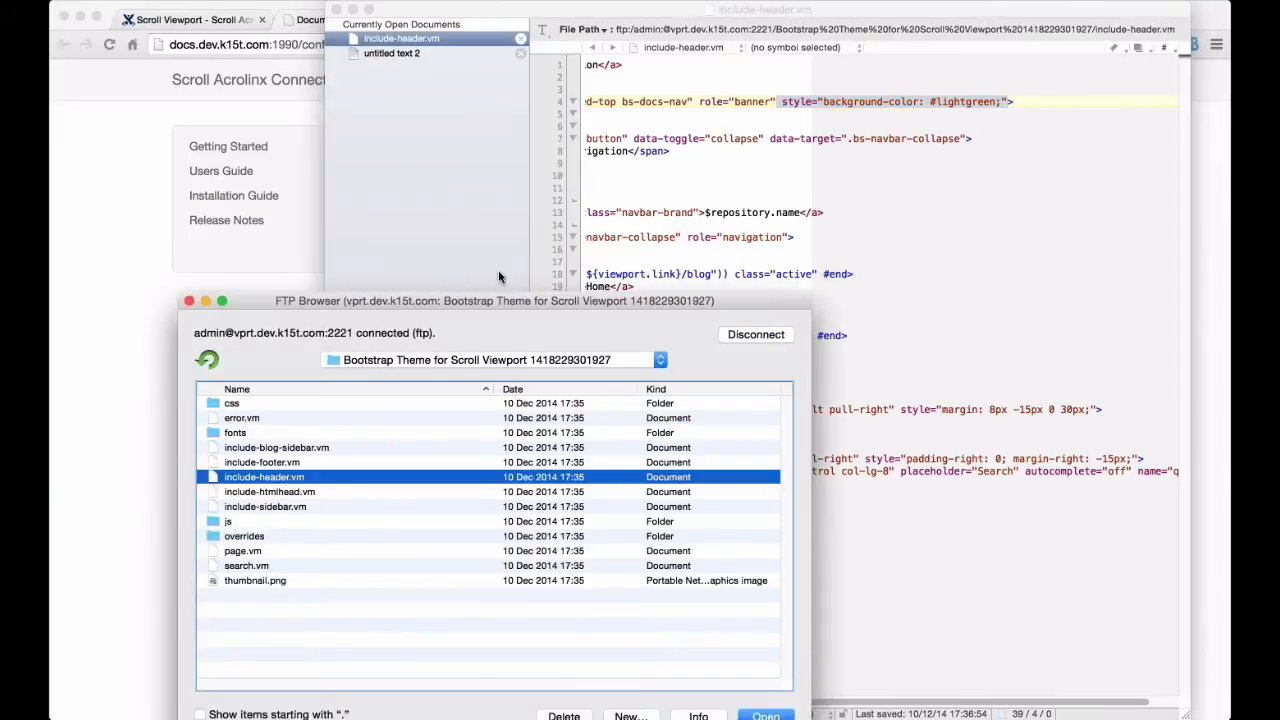
pyautogui.moveTo(498, 271); pyautogui.dragTo(502, 260)
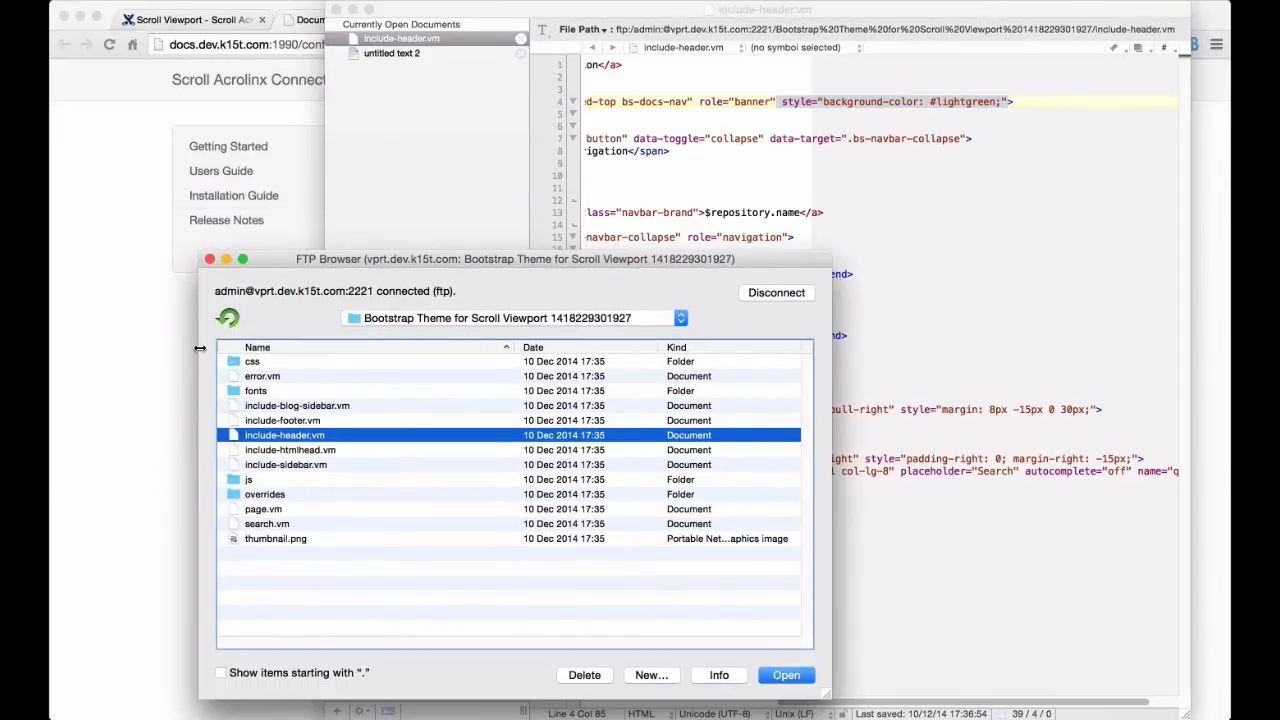
pyautogui.click(148, 552)
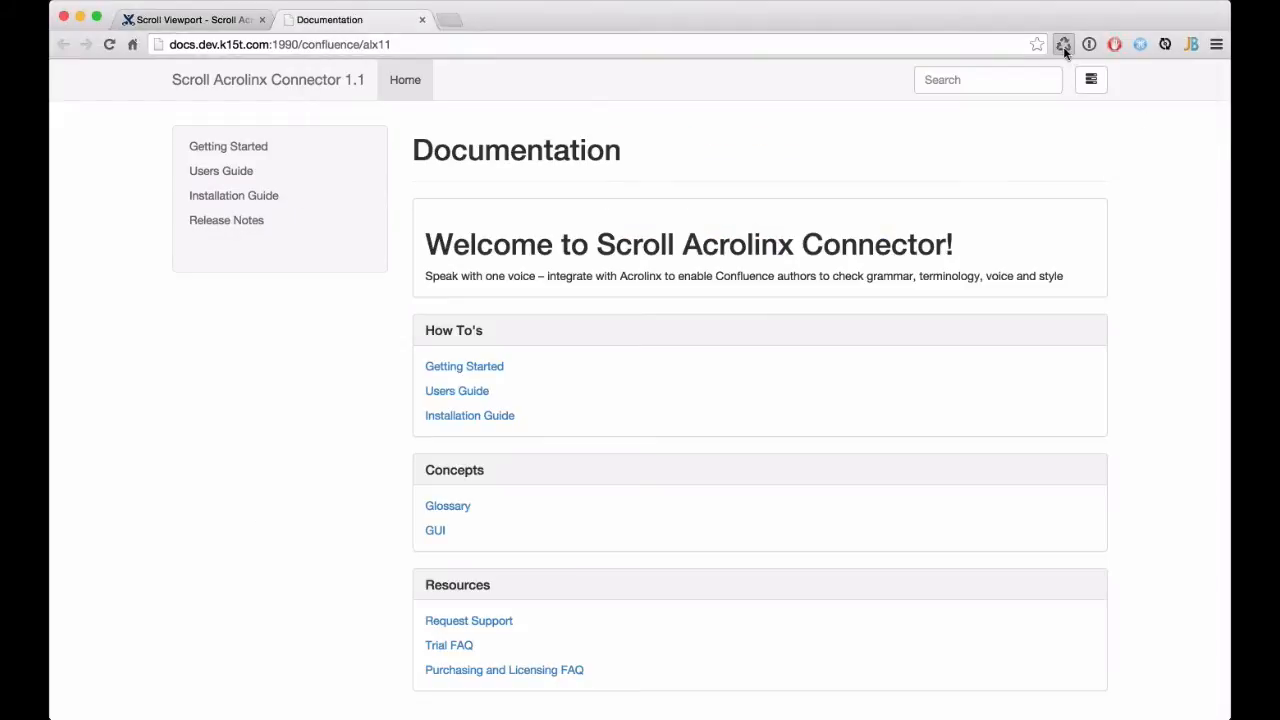
pyautogui.click(1063, 45)
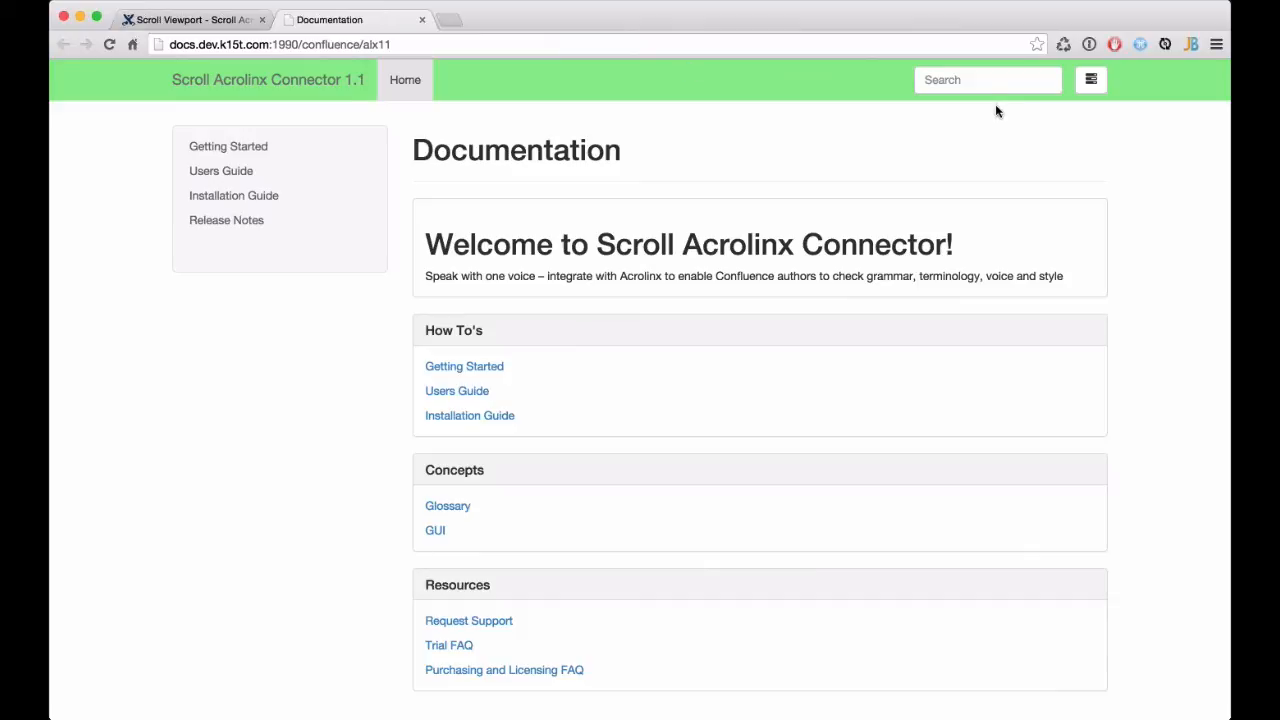
# Copy the lightgreen background-color style attribute from the header tag in include-header.vm
pyautogui.press('super+Tab')
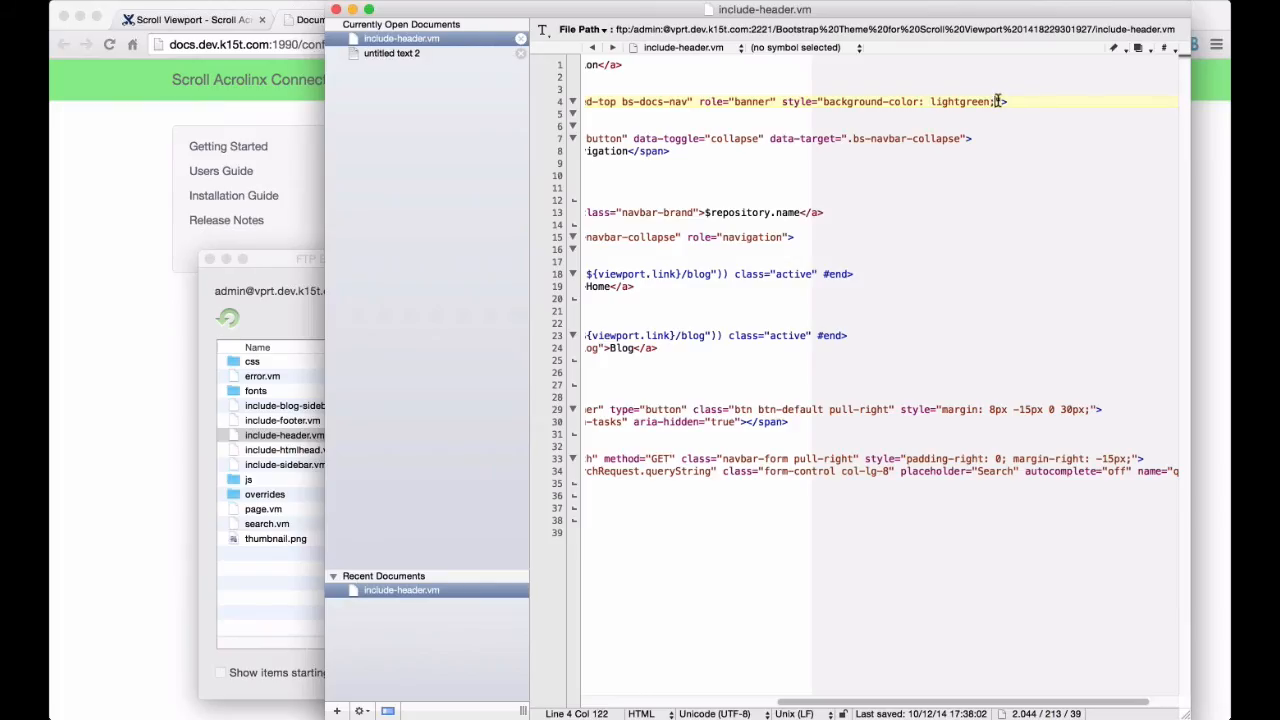
pyautogui.moveTo(1003, 101); pyautogui.dragTo(777, 101)
pyautogui.press('super+c')
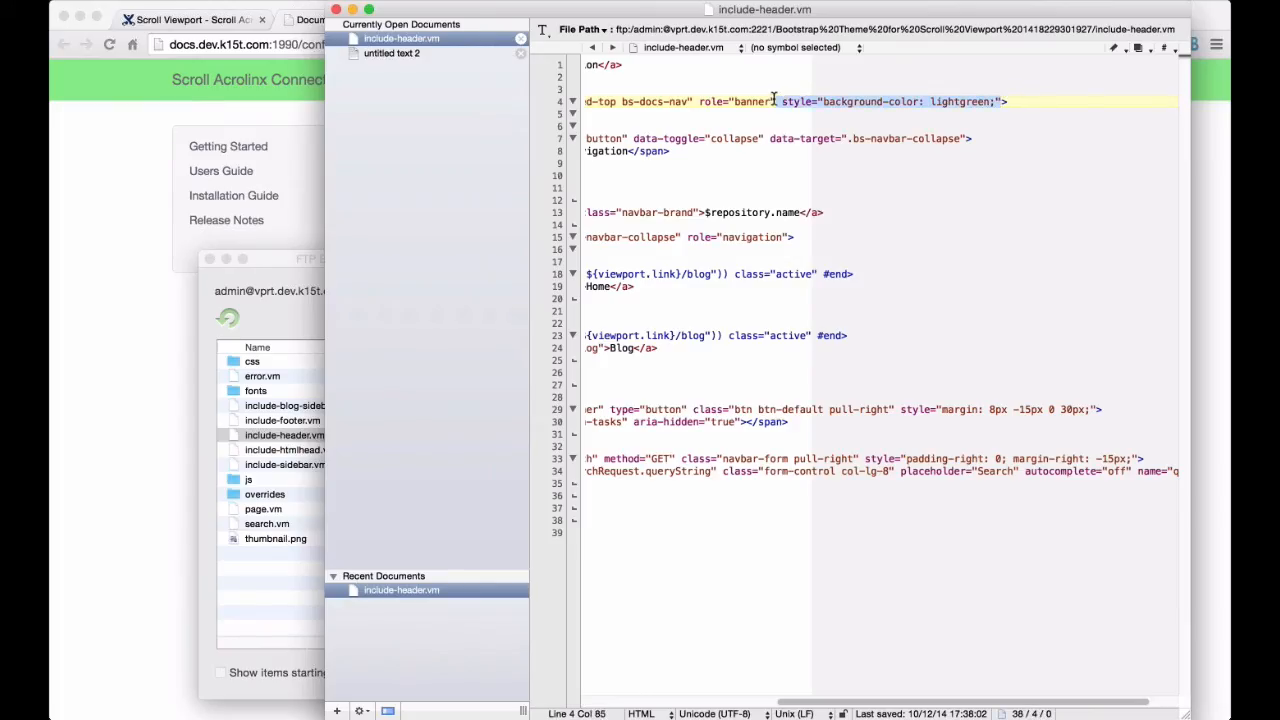
pyautogui.press('super+Tab')
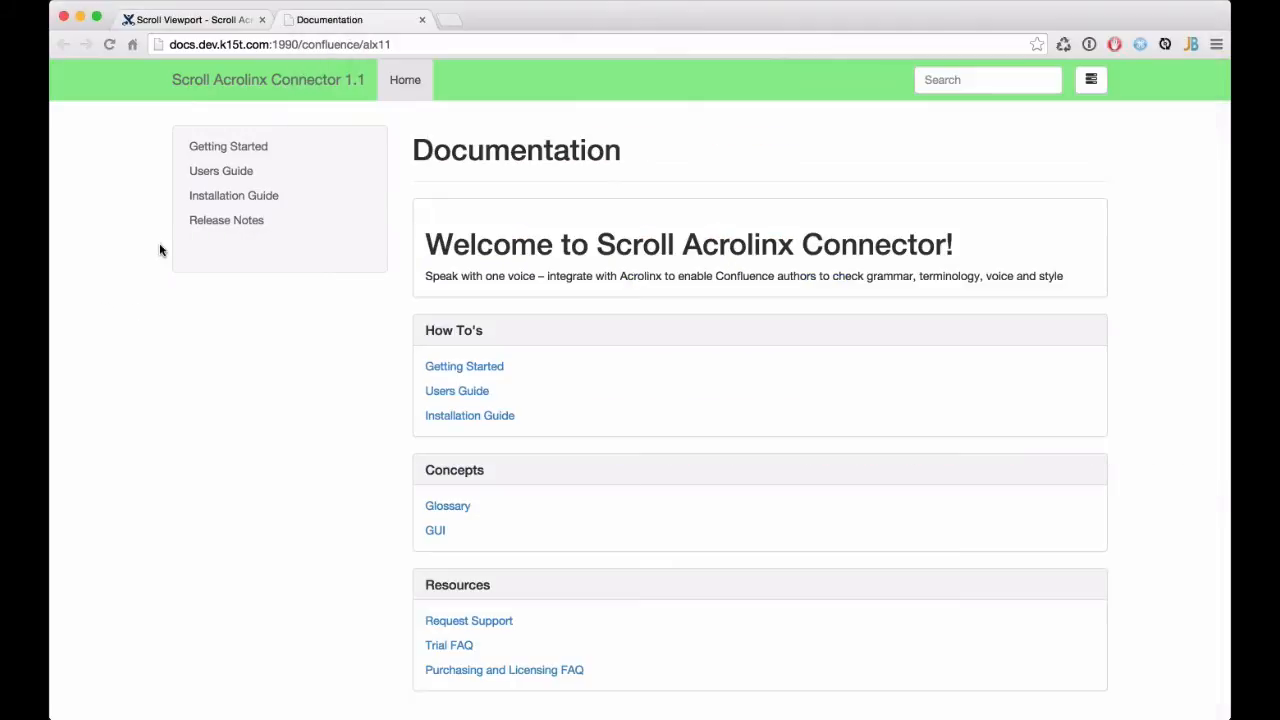
pyautogui.press('super+Tab')
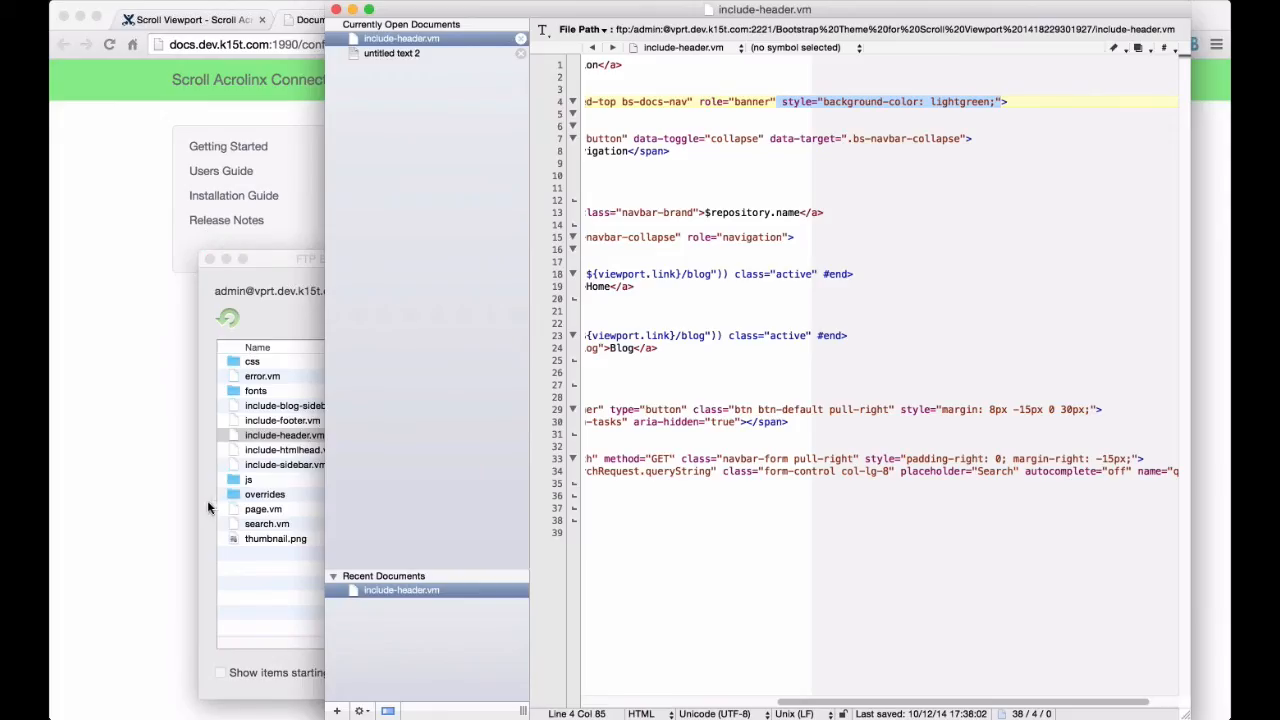
# Open include-sidebar.vm from the cloned theme's folder on the FTP server
pyautogui.click(272, 468)
pyautogui.click(280, 467)
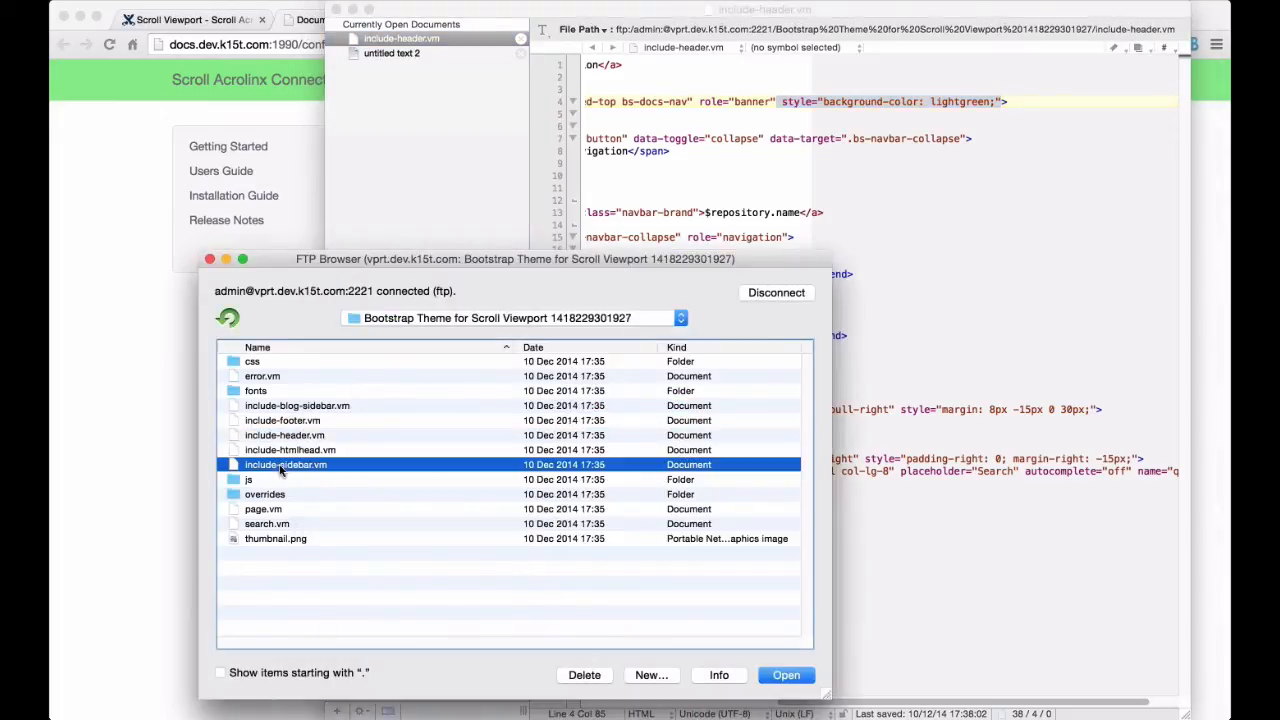
pyautogui.doubleClick(281, 469)
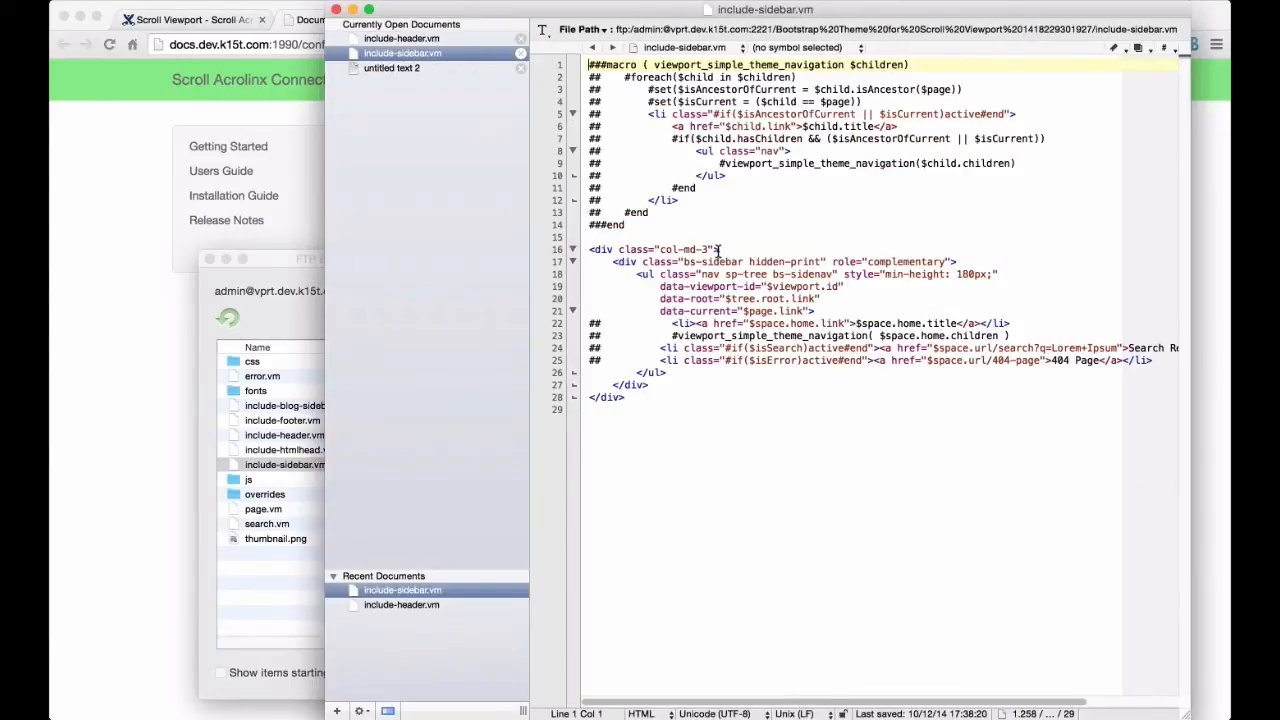
# Add the copied lightgreen background style to the col-md-3 div in include-sidebar.vm, save it, and reload the Documentation page
pyautogui.click(717, 250)
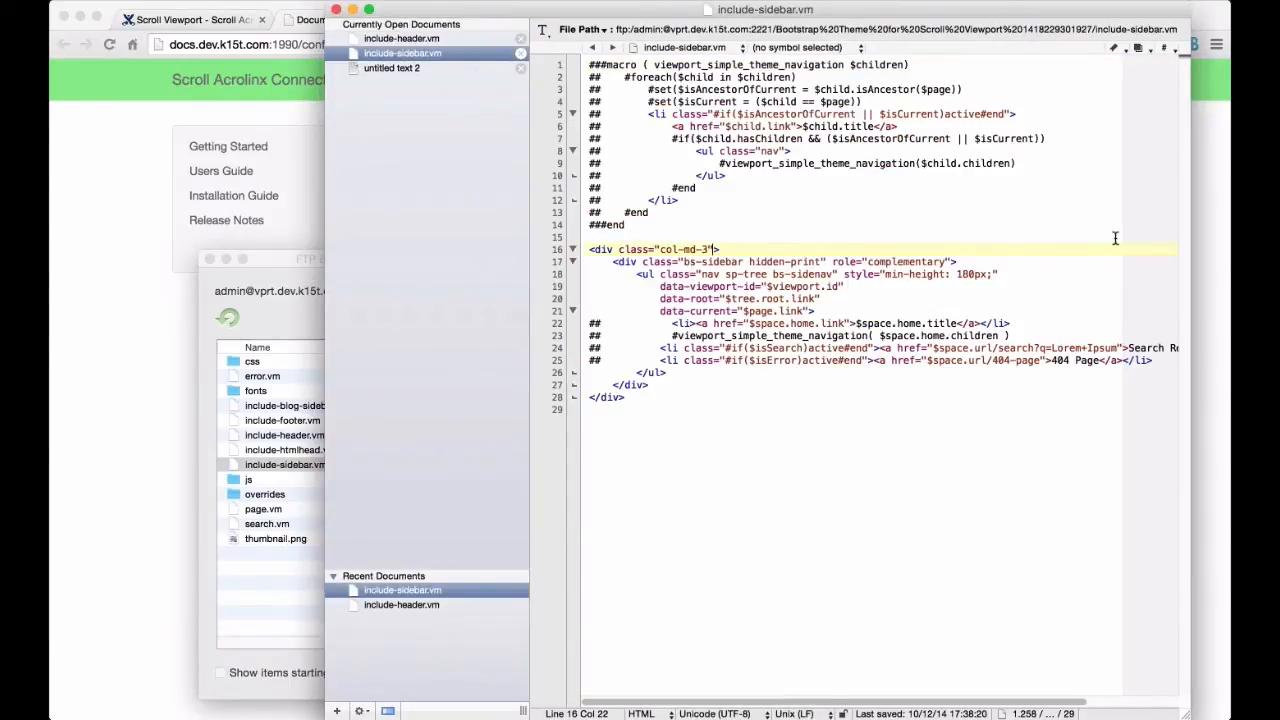
pyautogui.press('super+v')
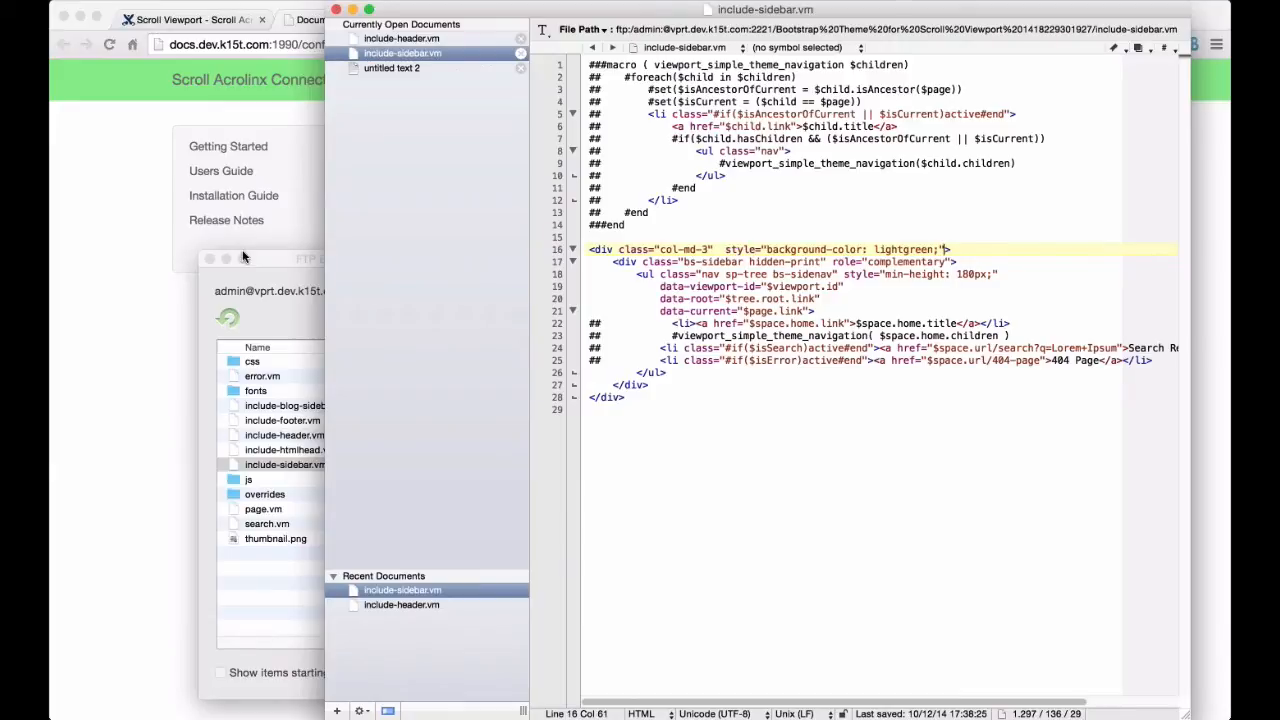
pyautogui.click(127, 278)
pyautogui.press('super+r')
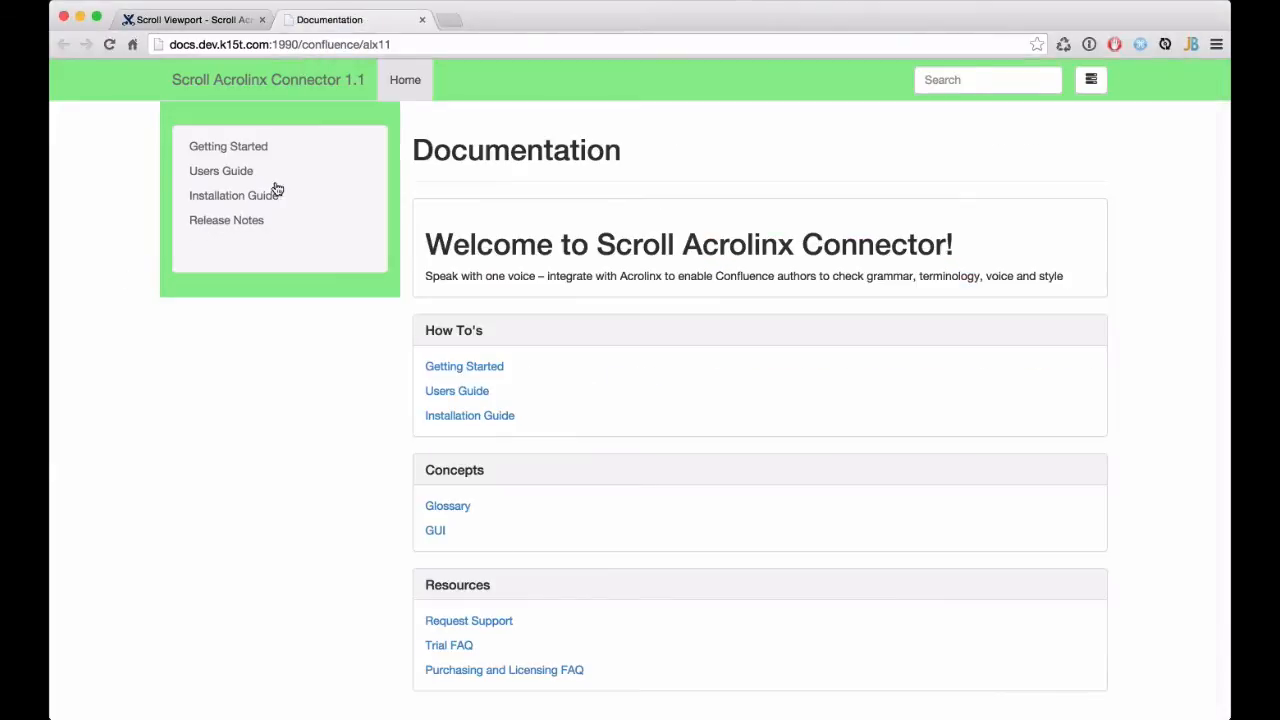
# Move the lightgreen background style from the col-md-3 div to the bs-sidebar div in include-sidebar.vm
pyautogui.press('super+Tab')
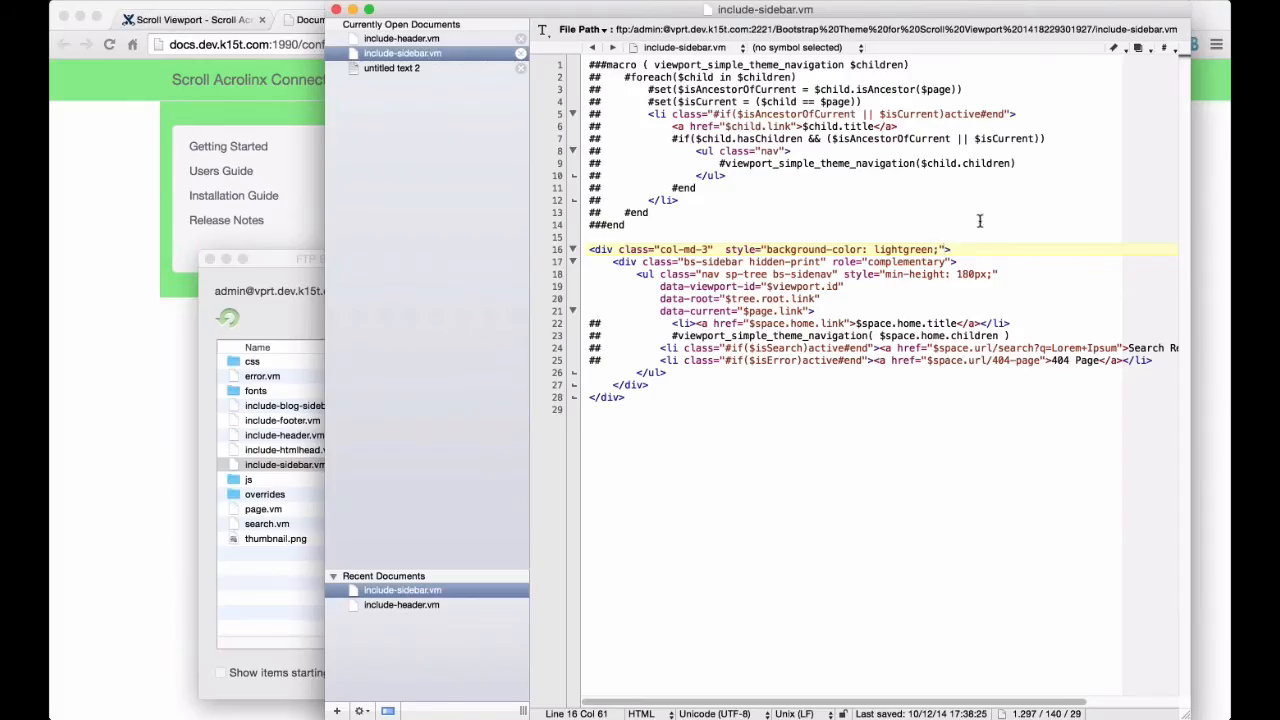
pyautogui.keyDown('shift'); pyautogui.click(719, 250); pyautogui.keyUp('shift')
pyautogui.press('super+c')
pyautogui.press('BackSpace')
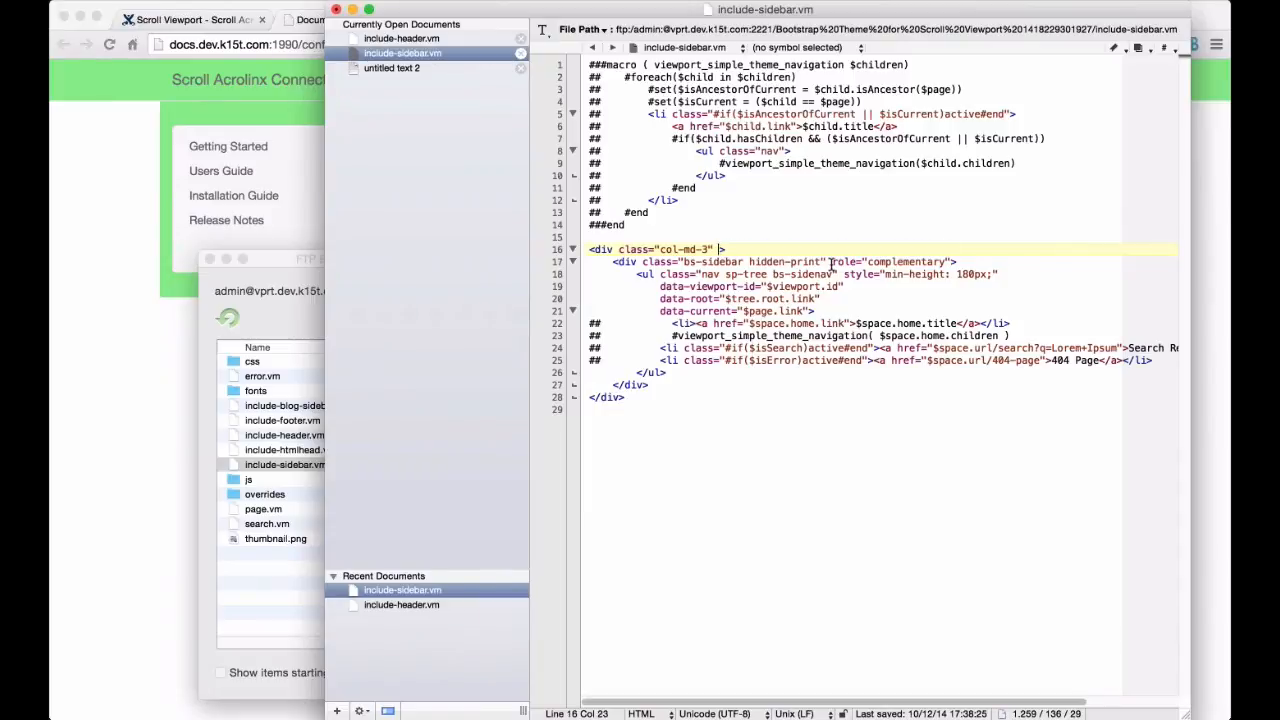
pyautogui.click(951, 261)
pyautogui.press('super+v')
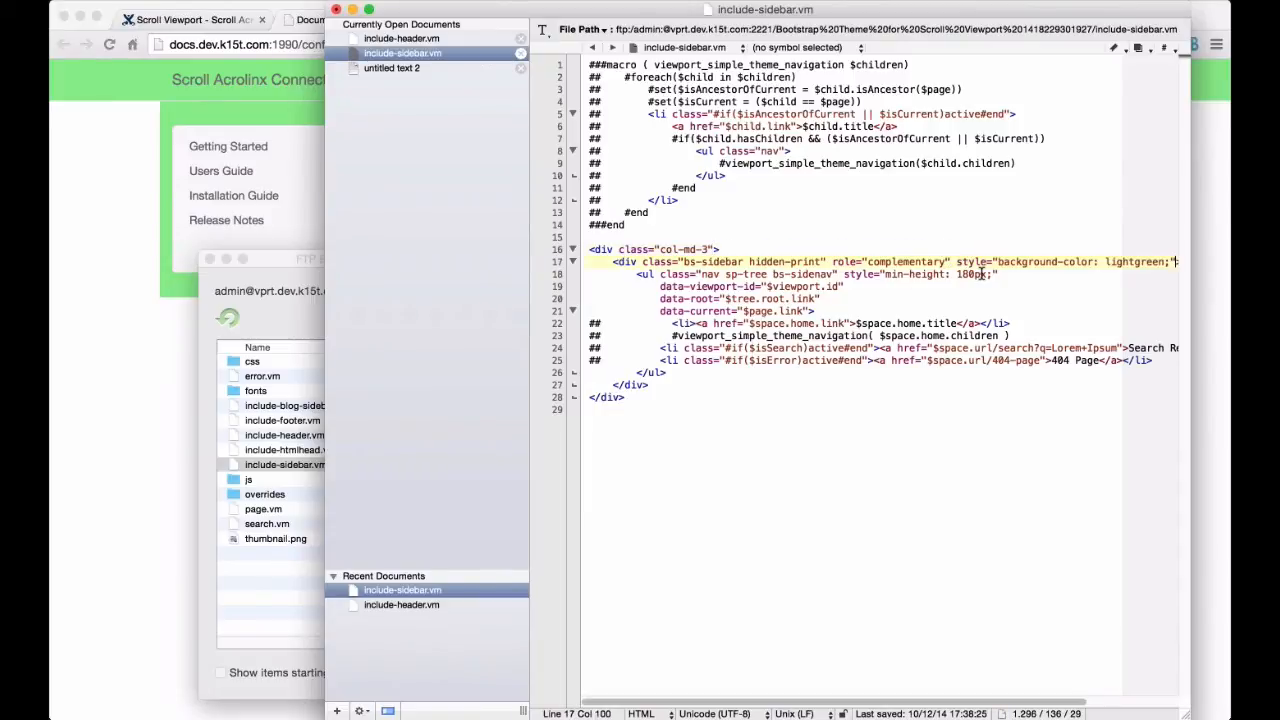
# Reload the Documentation page to check the sidebar colour, and return to include-sidebar.vm in the editor
pyautogui.click(127, 410)
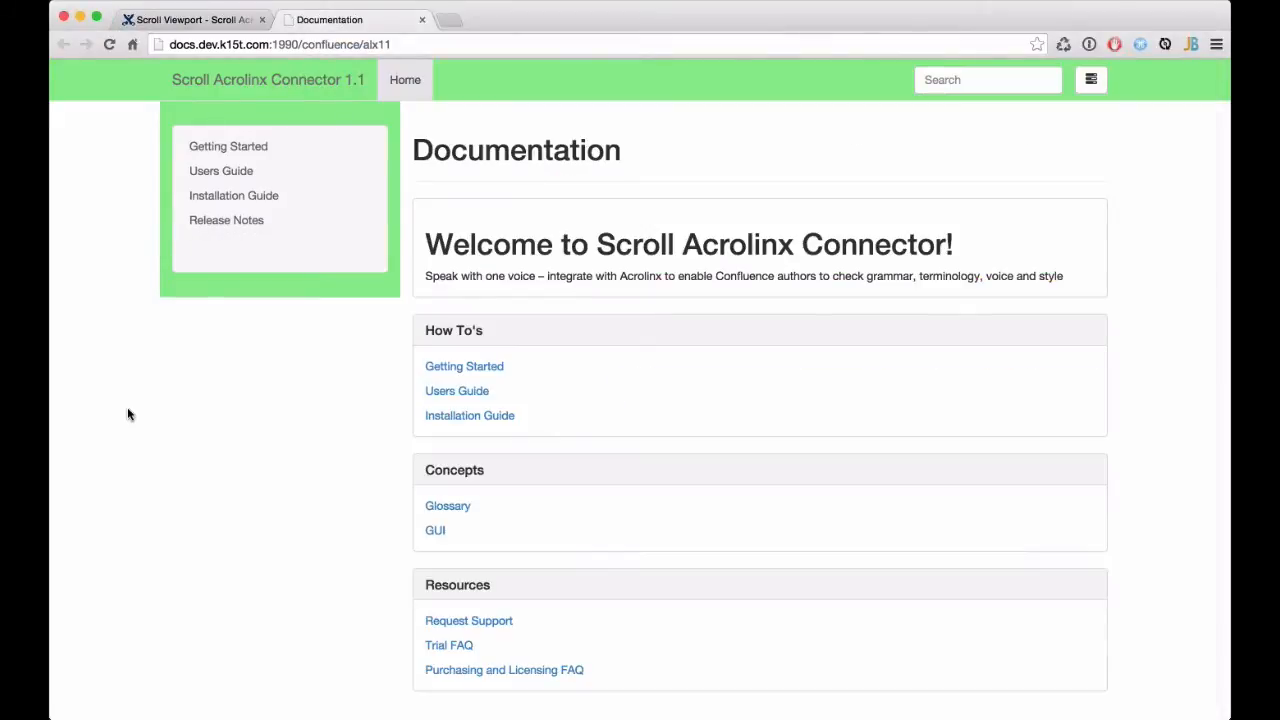
pyautogui.press('super+r')
pyautogui.press('super+Tab')
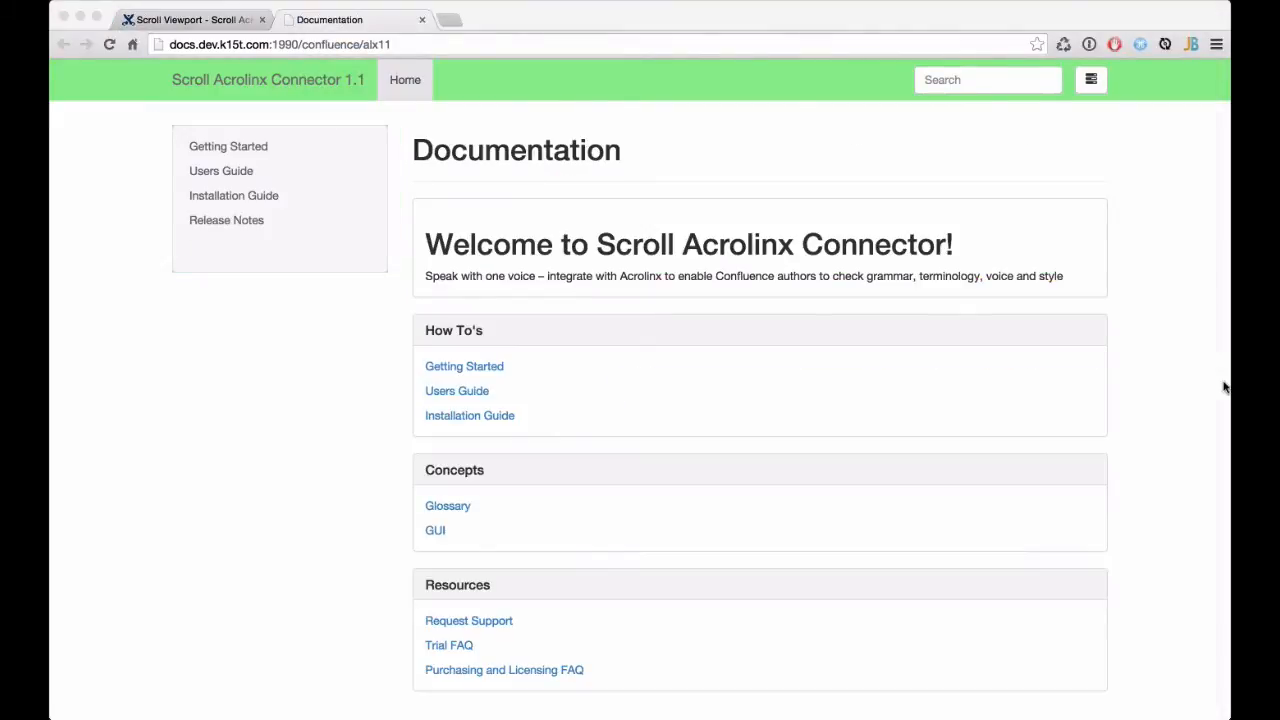
pyautogui.keyDown('shift'); pyautogui.click(952, 262); pyautogui.keyUp('shift')
pyautogui.press('super+c')
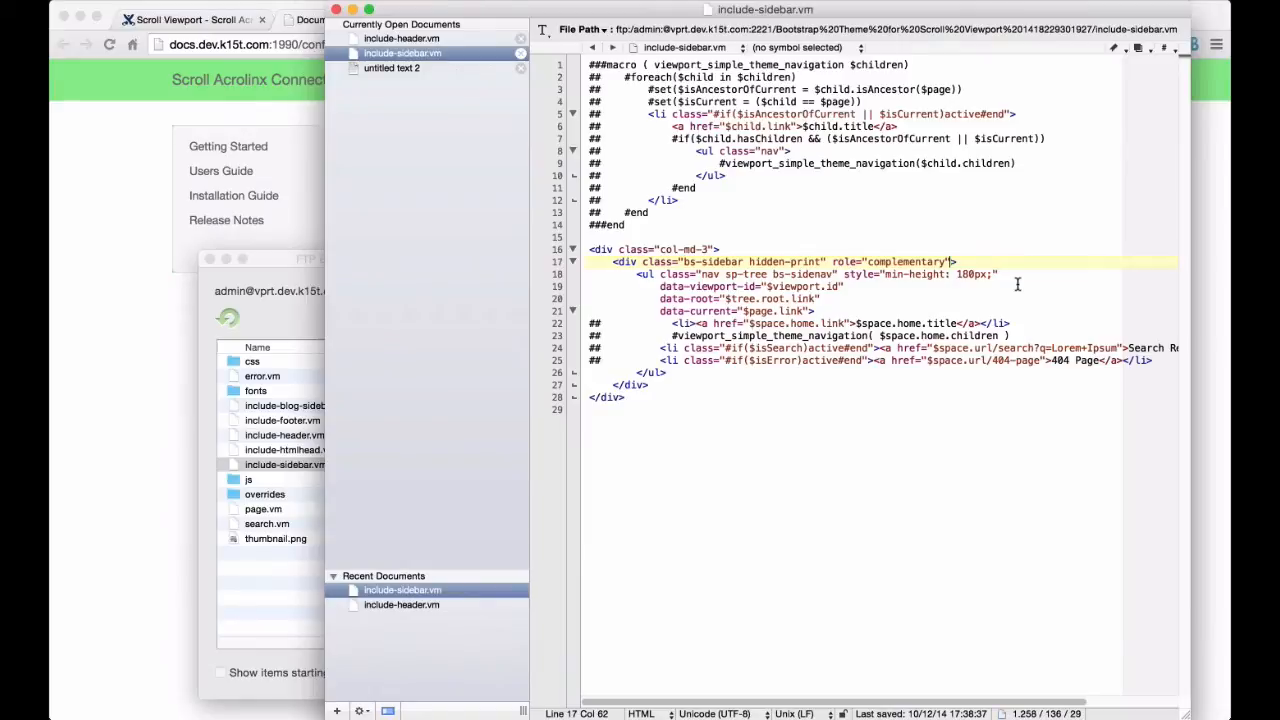
pyautogui.press('BackSpace')
pyautogui.press('super+v')
# Move the background-color: lightgreen declaration from the bs-sidebar div into the nav list's style in include-sidebar.vm, save it, and reload the Documentation page
pyautogui.hscroll(1, 1088, 268)
pyautogui.hscroll(2, 1088, 268)
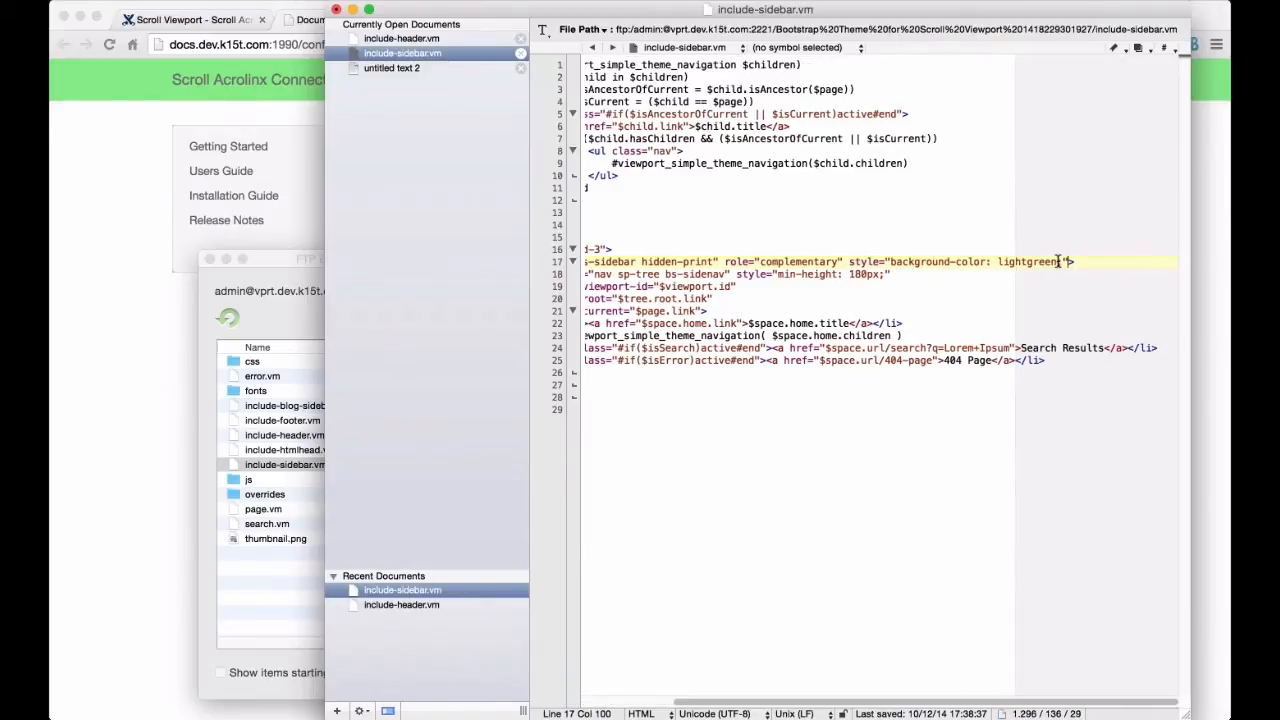
pyautogui.moveTo(1063, 262); pyautogui.dragTo(888, 262)
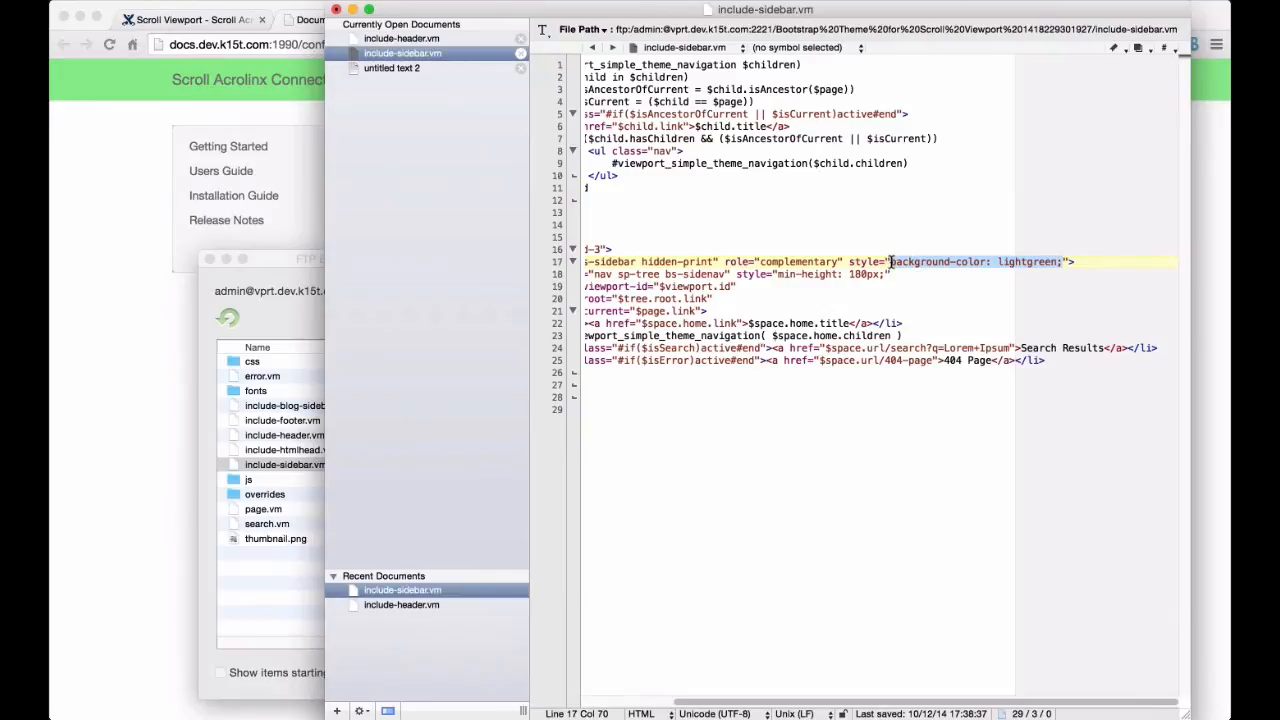
pyautogui.press('super+x')
pyautogui.click(880, 274)
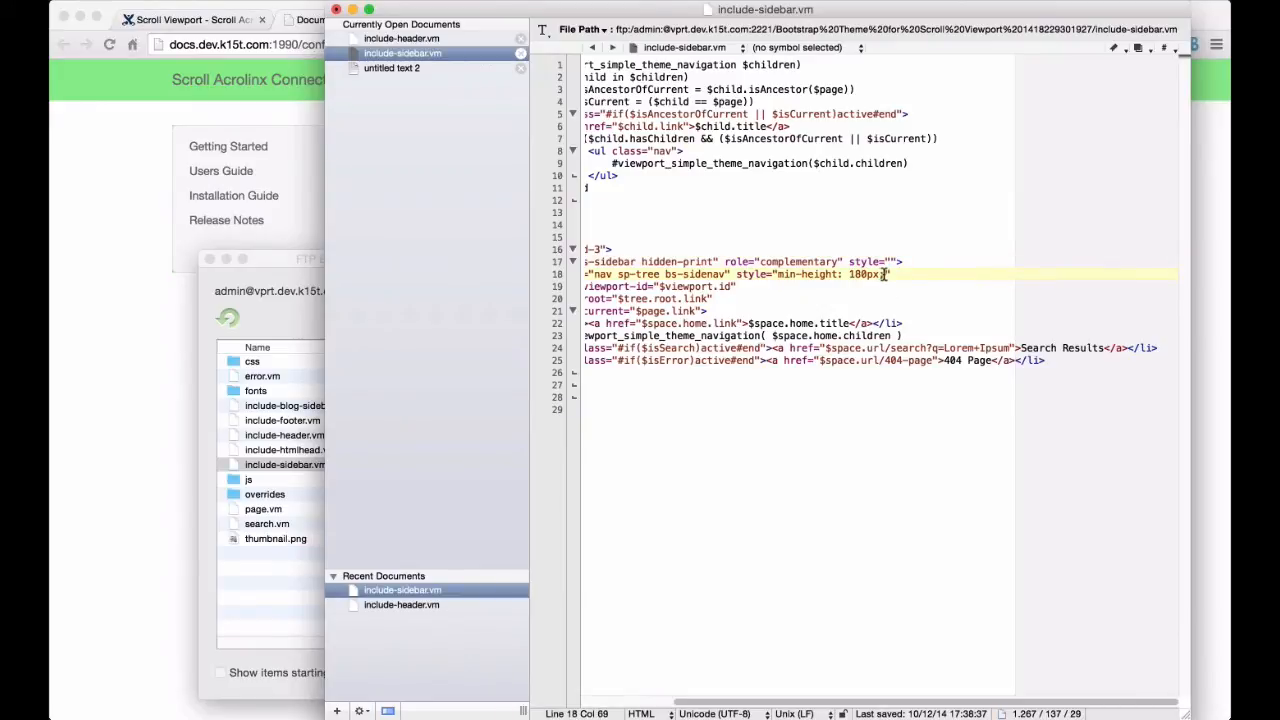
pyautogui.press('super+v')
pyautogui.press('super+s')
pyautogui.click(99, 272)
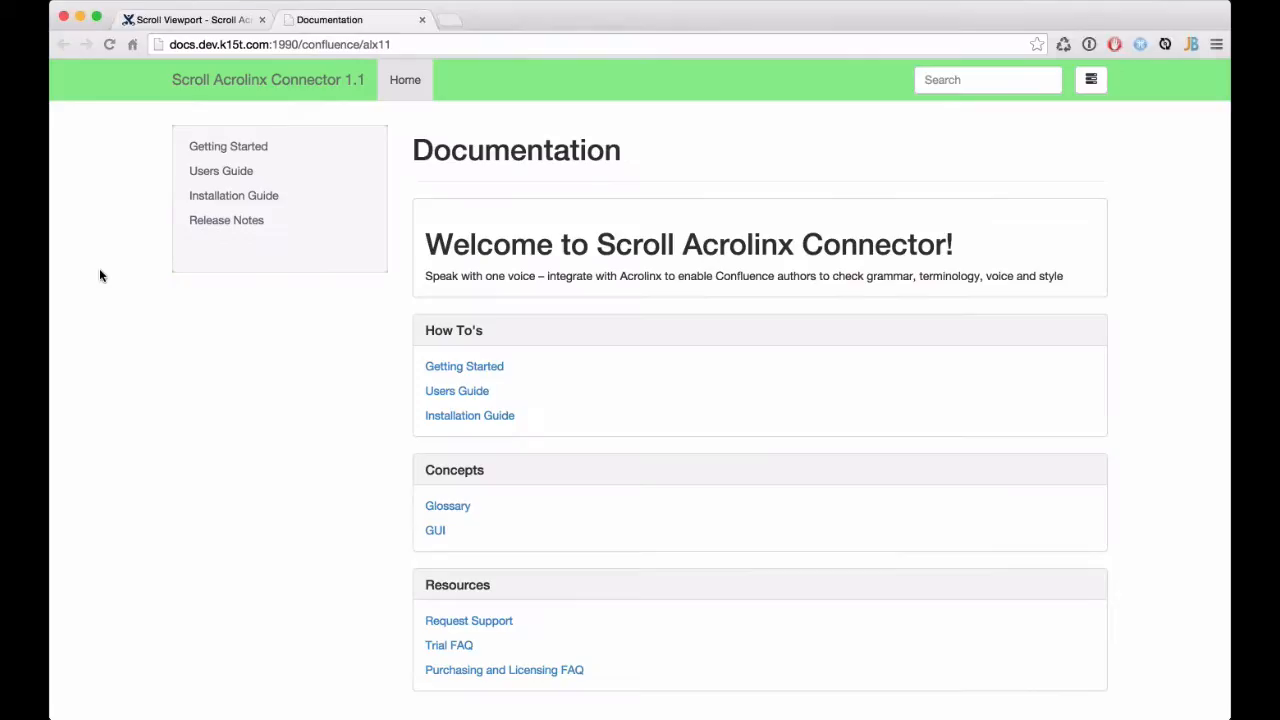
pyautogui.press('super+r')
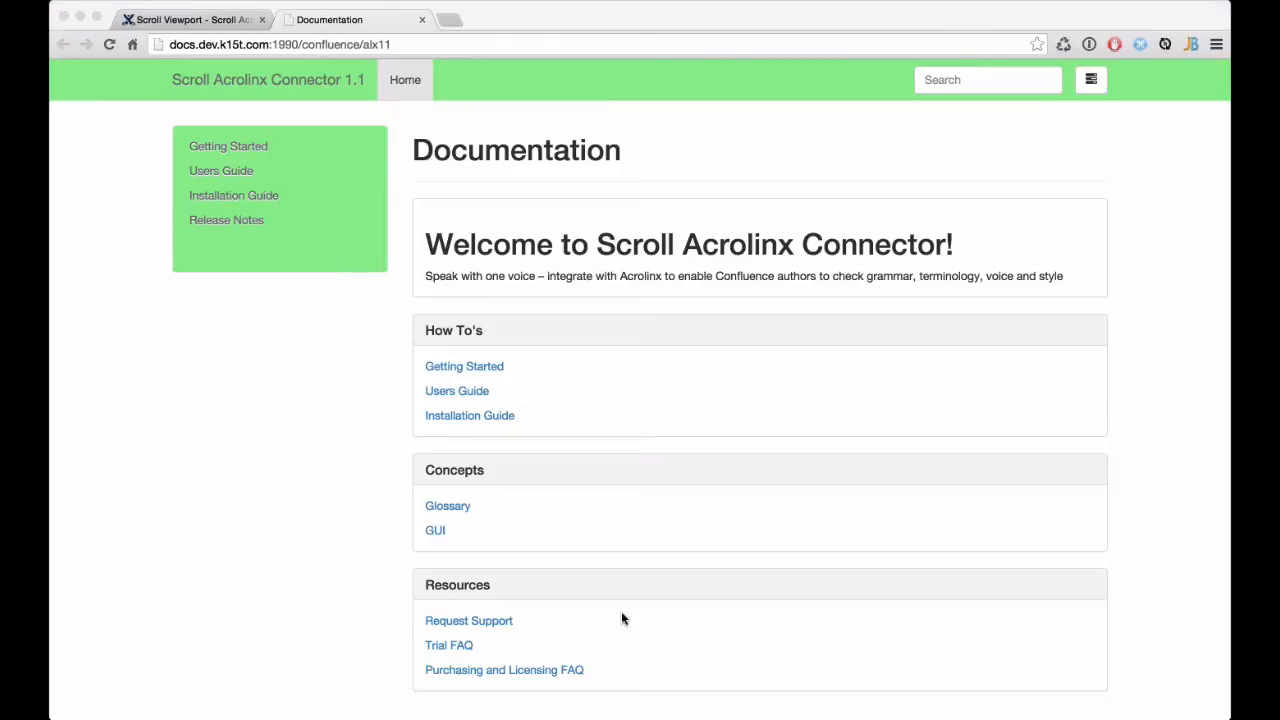
# Open page.vm from the cloned theme's folder on the FTP server to view its template includes
pyautogui.press('super+Tab')
pyautogui.hscroll(-3, 719, 272)
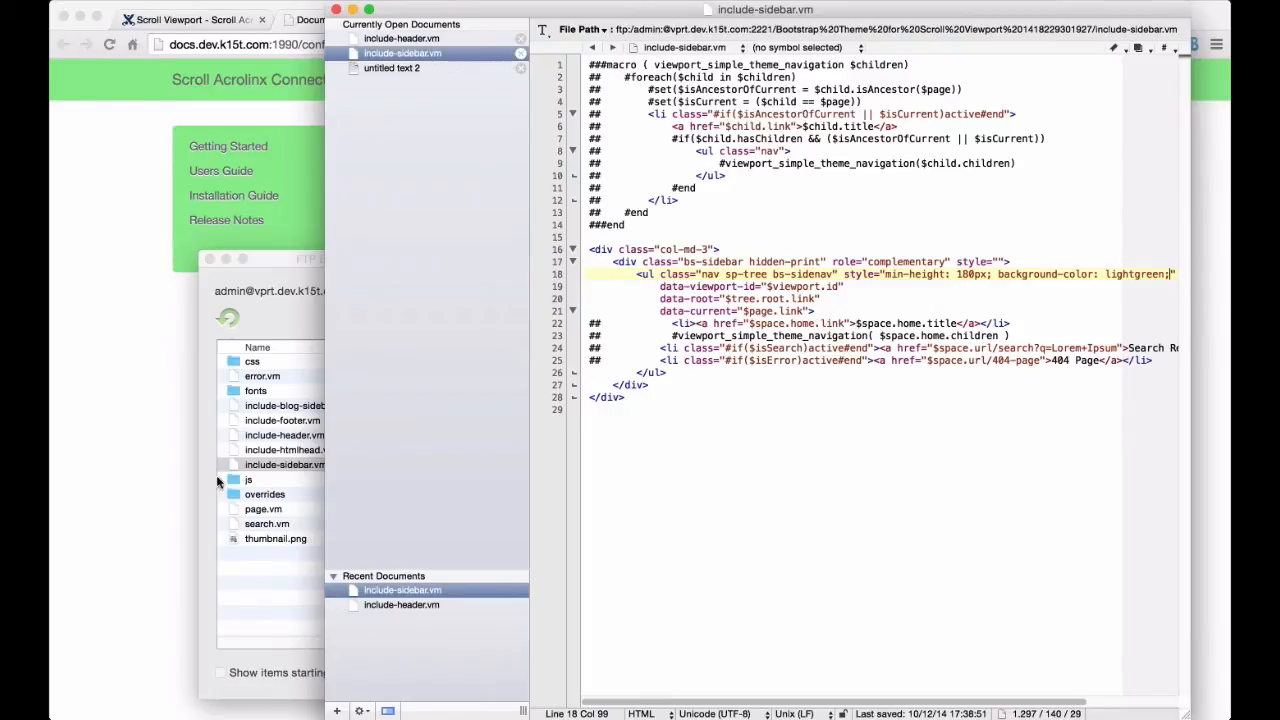
pyautogui.click(296, 423)
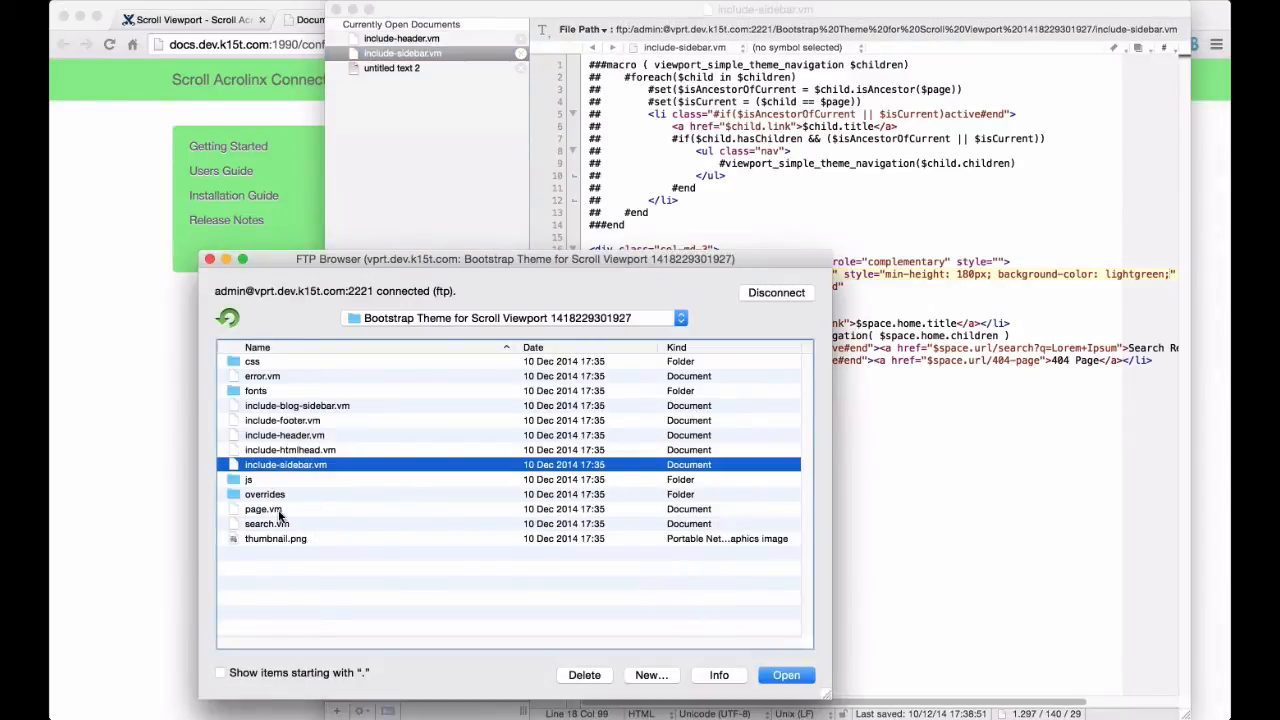
pyautogui.click(267, 511)
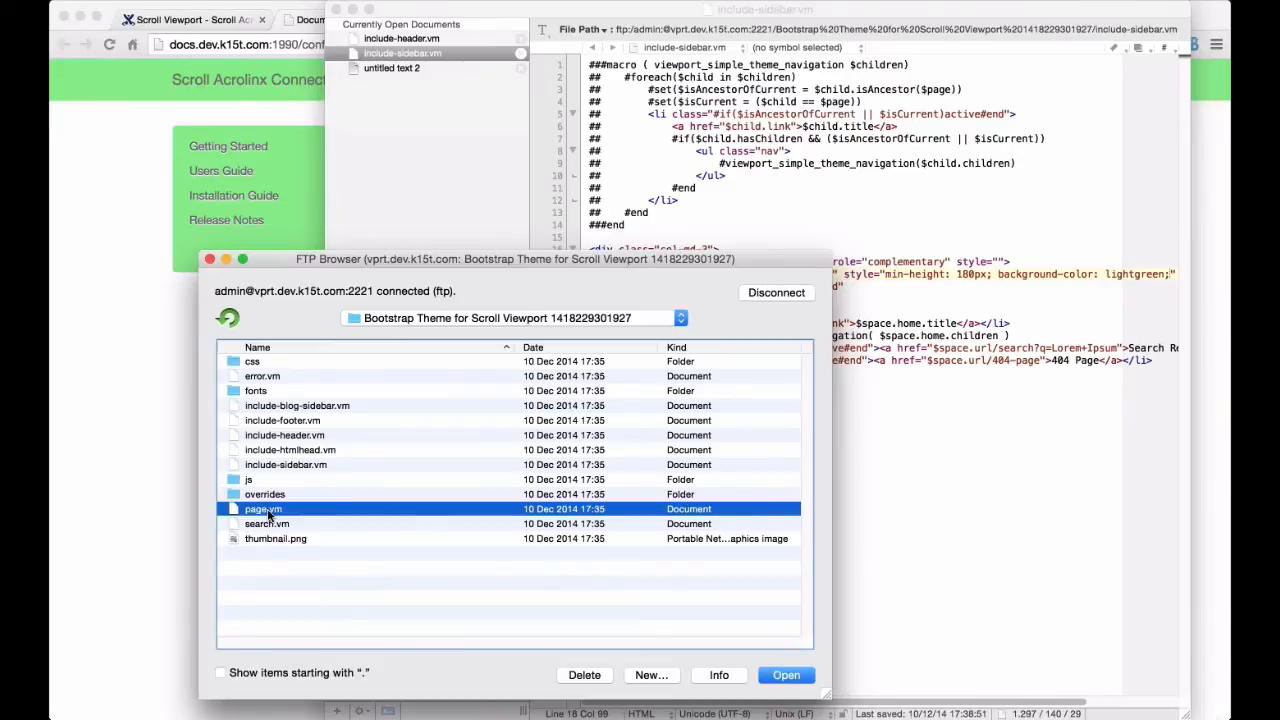
pyautogui.doubleClick(267, 511)
pyautogui.scroll(-1, 906, 250)
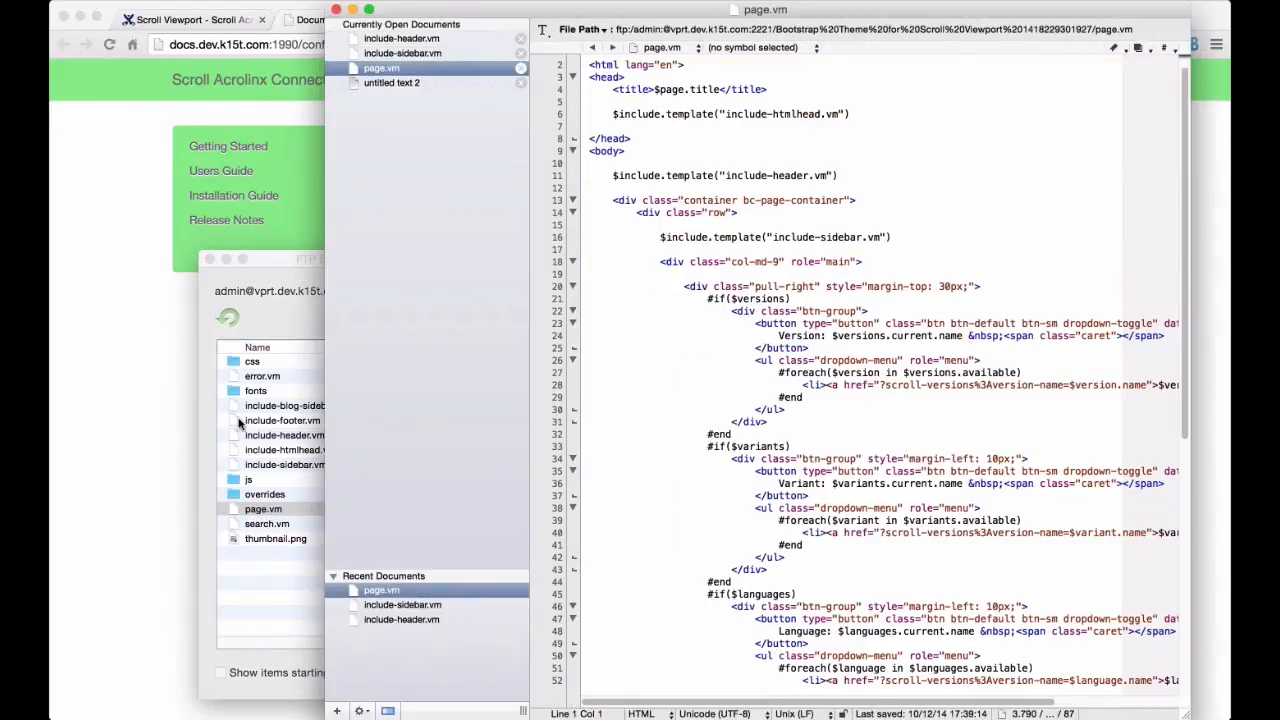
# Open include-htmlhead.vm from the FTP server and highlight the ${theme.baseUrl} part of the bootstrap.css link
pyautogui.click(207, 470)
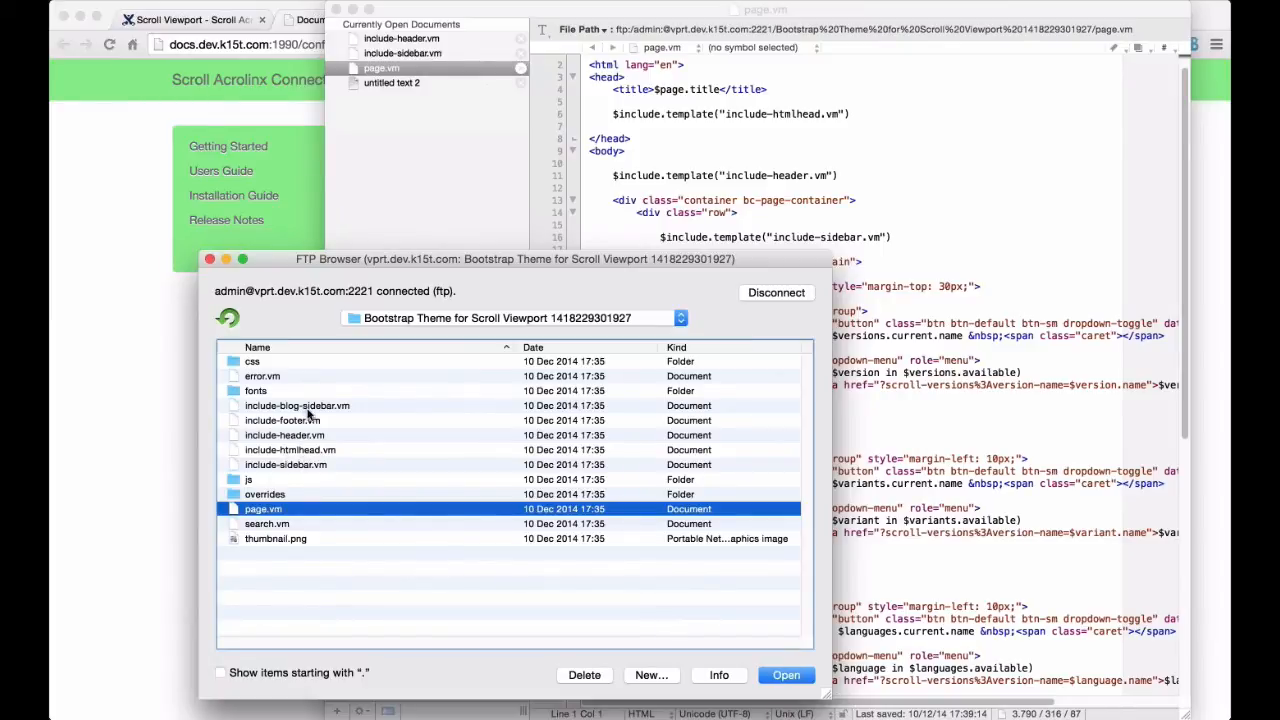
pyautogui.doubleClick(306, 451)
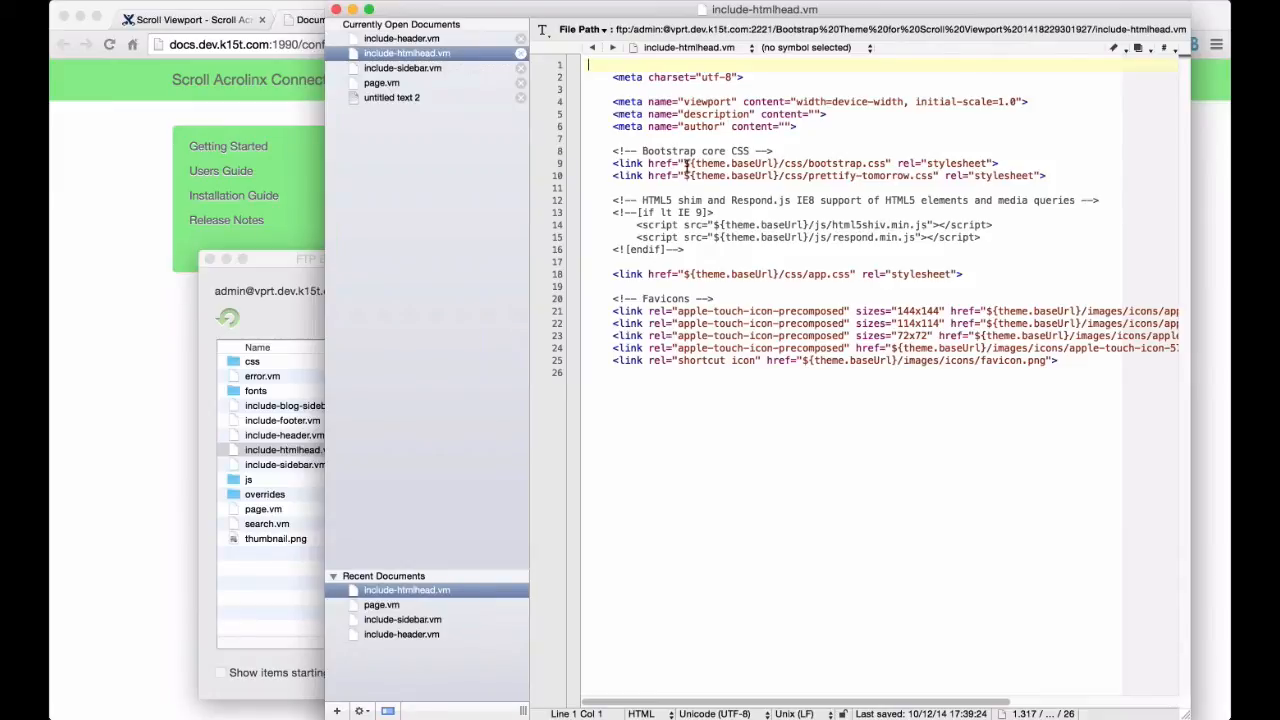
pyautogui.moveTo(684, 164); pyautogui.dragTo(887, 164)
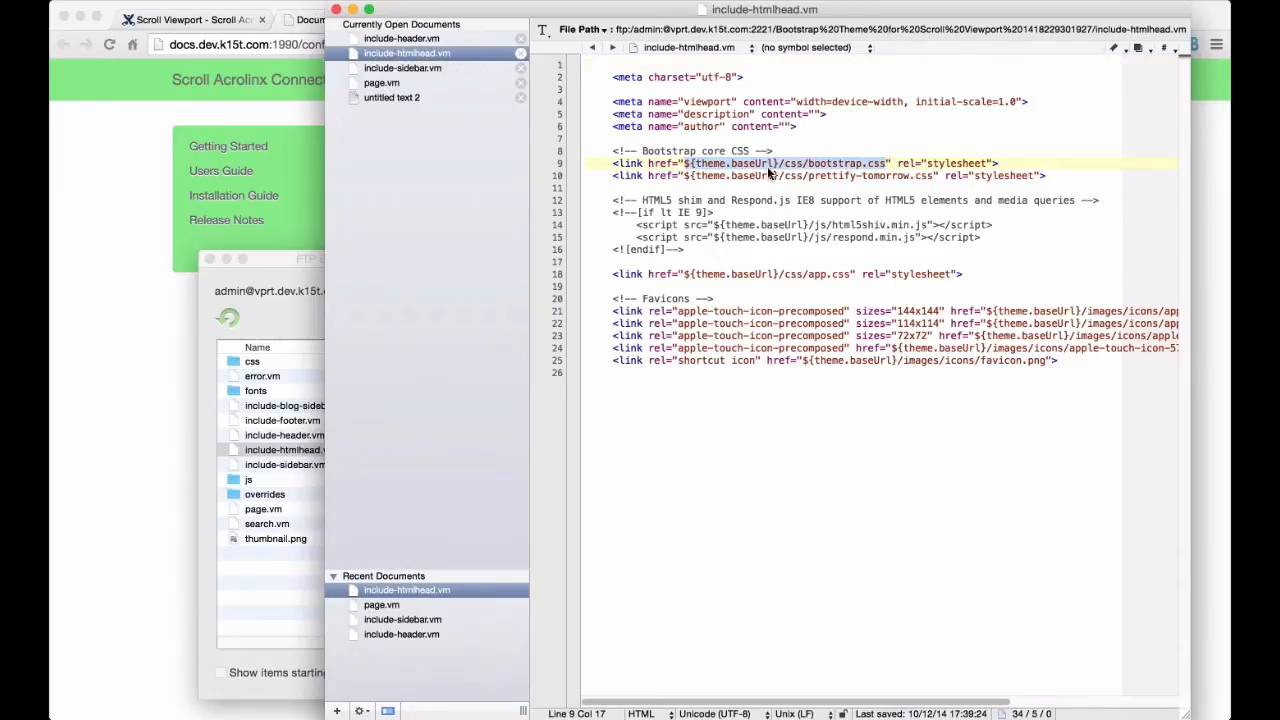
pyautogui.moveTo(681, 164); pyautogui.dragTo(768, 165)
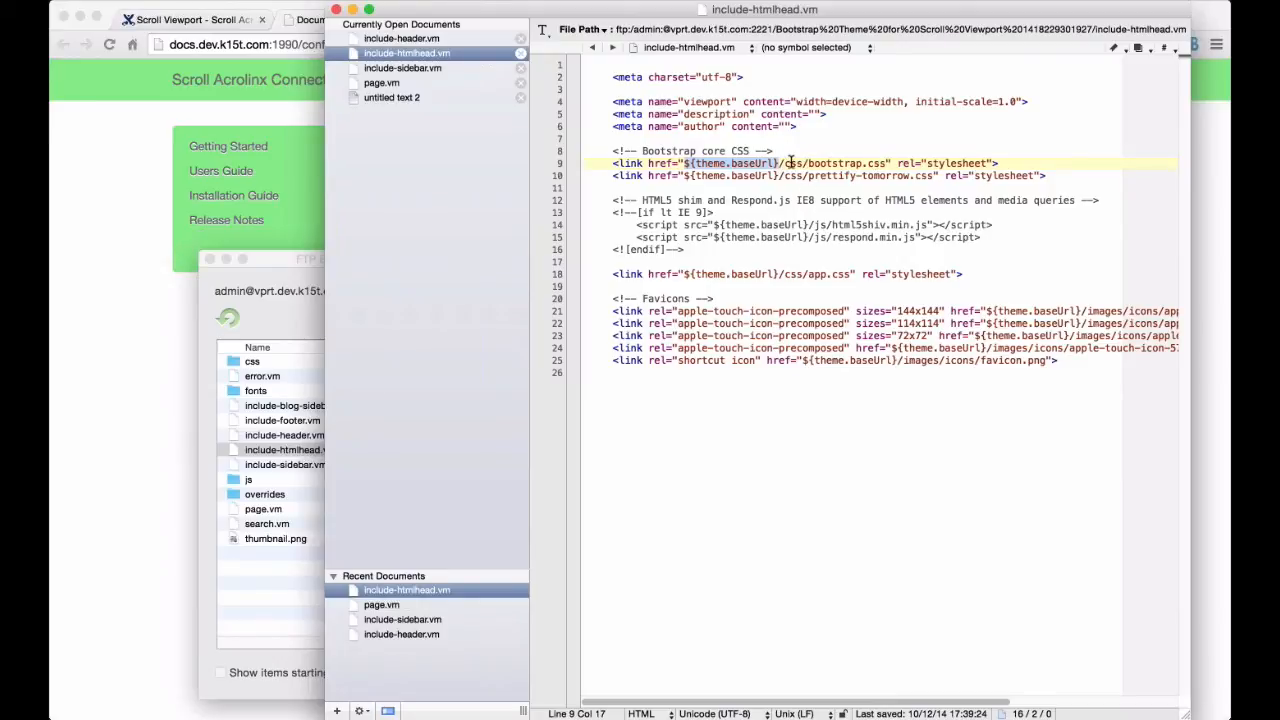
# Open the theme's css folder on the FTP server and select bootstrap.css
pyautogui.click(214, 382)
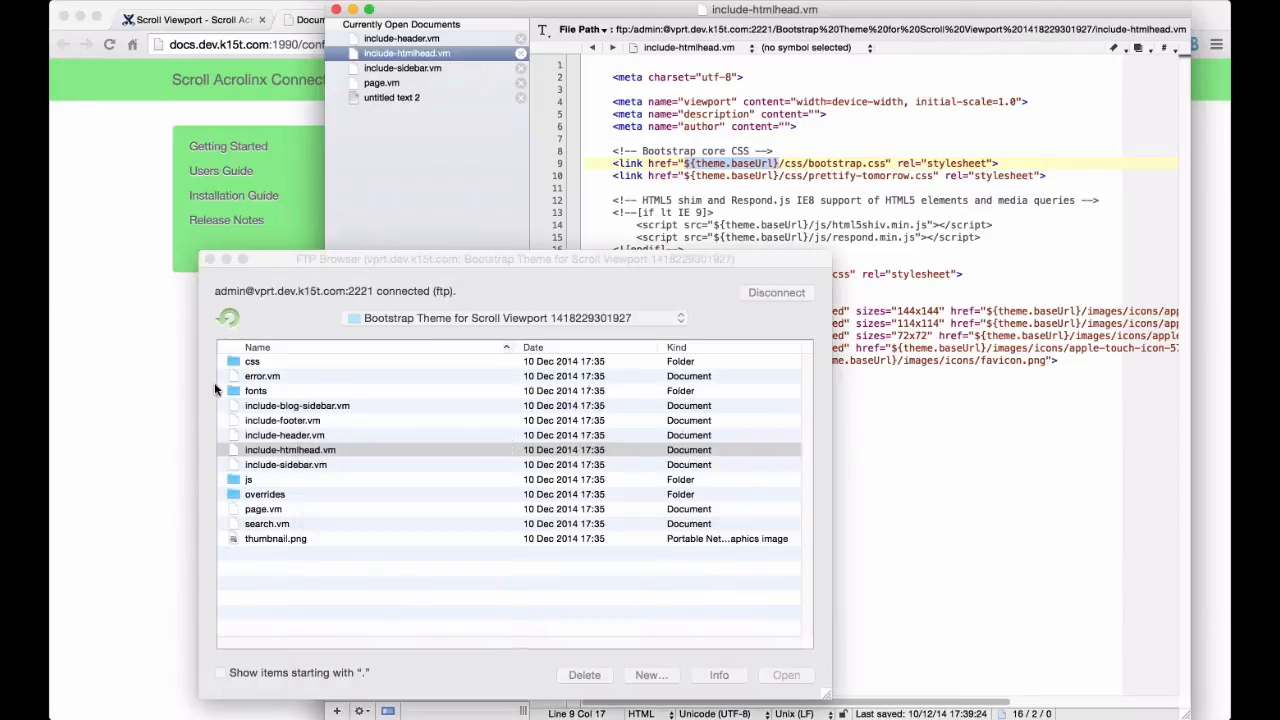
pyautogui.click(249, 365)
pyautogui.doubleClick(249, 365)
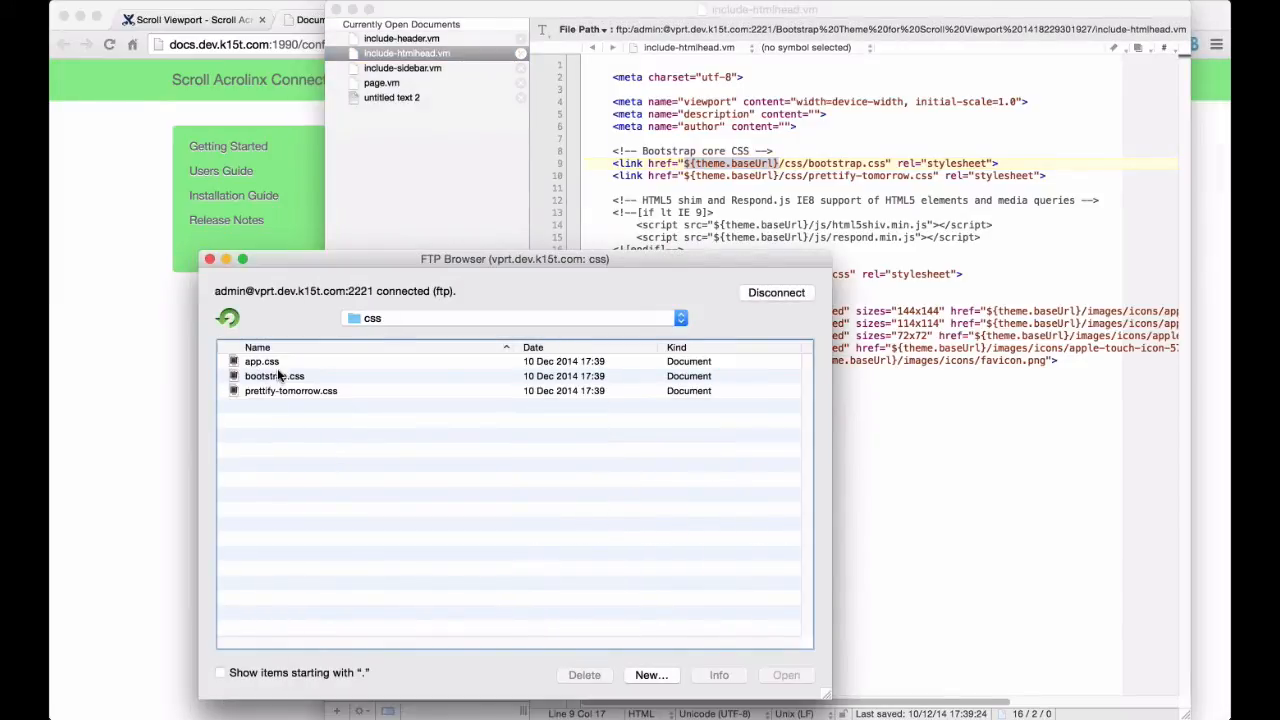
pyautogui.click(256, 380)
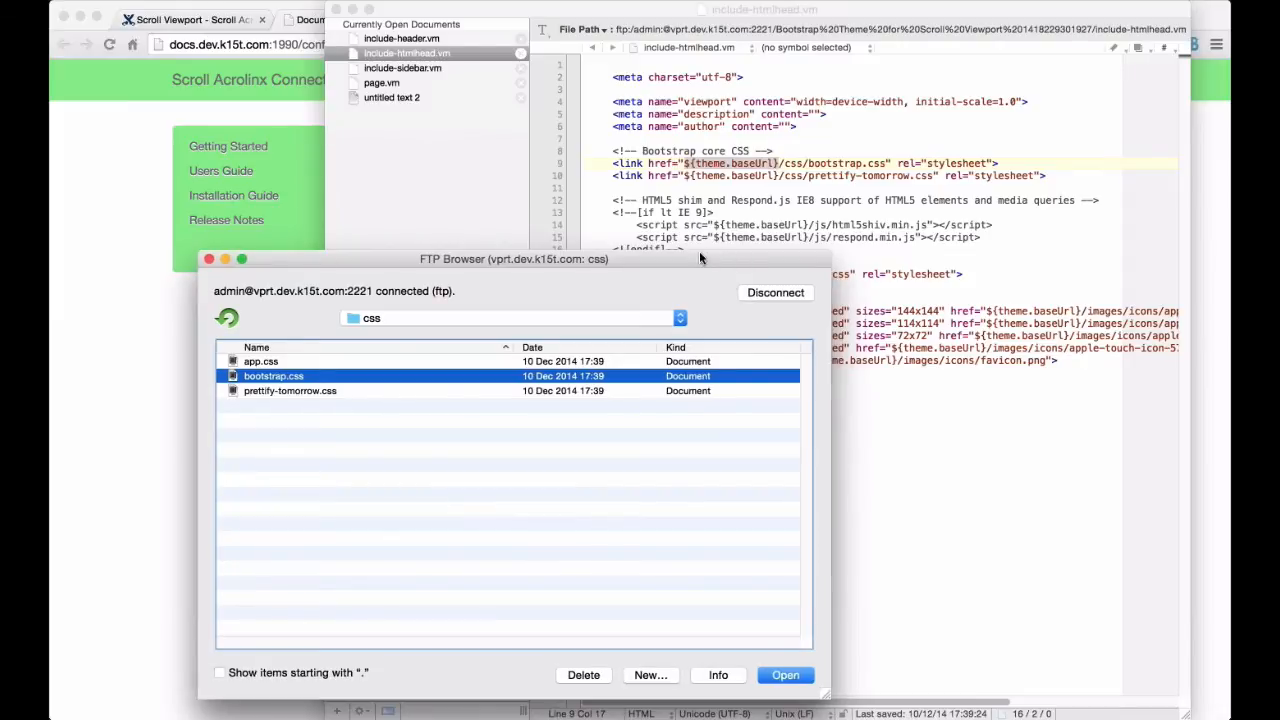
# Close the FTP browser and the four open theme files, leaving only the untitled document in the editor
pyautogui.moveTo(699, 253); pyautogui.dragTo(622, 240)
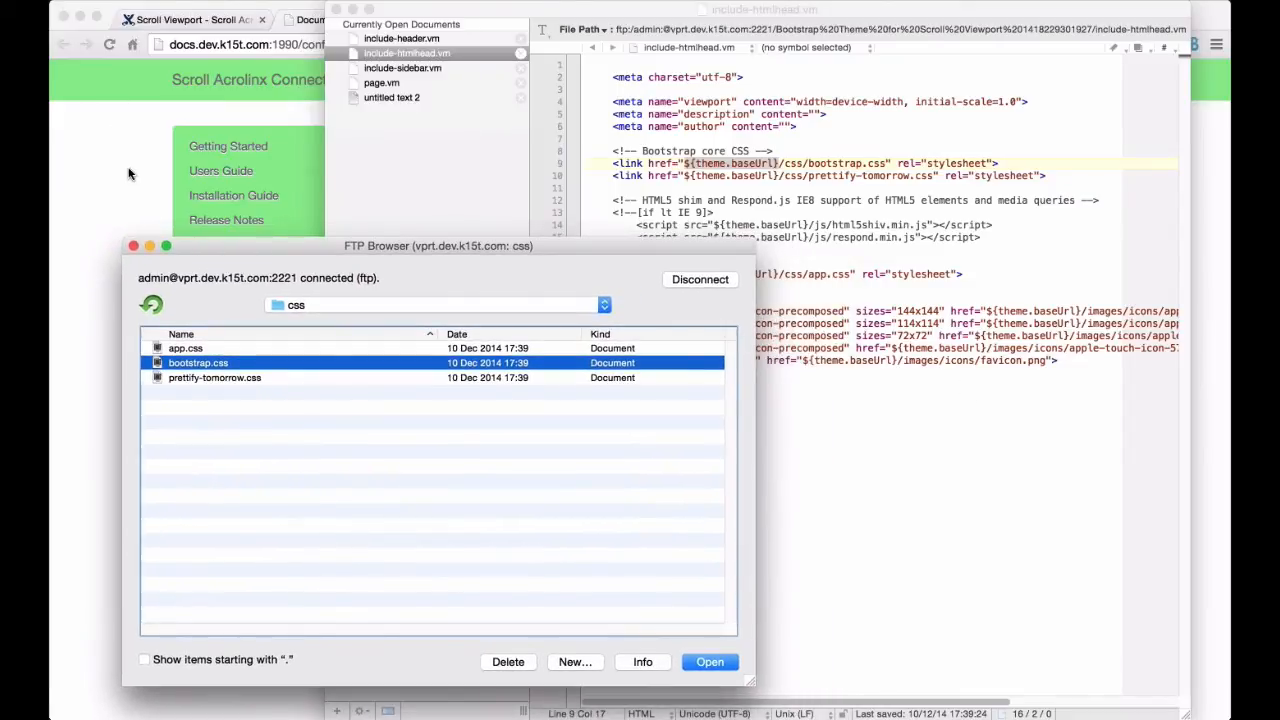
pyautogui.click(133, 245)
pyautogui.click(810, 348)
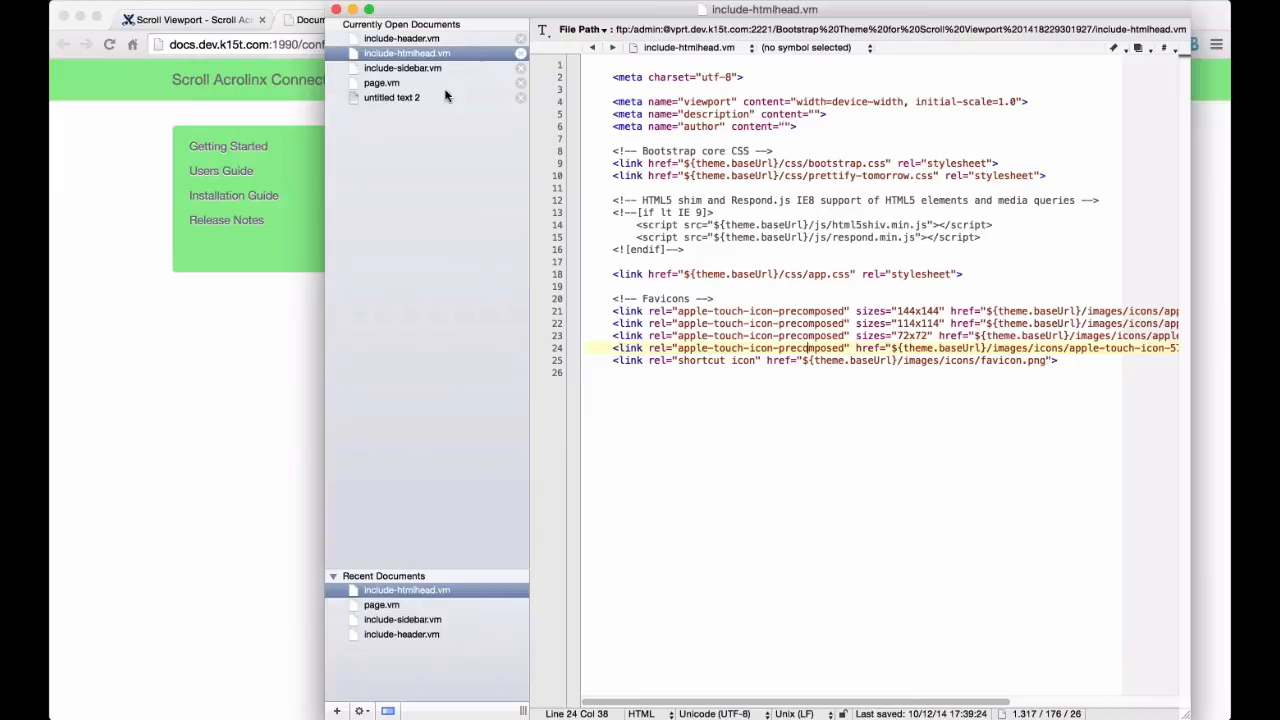
pyautogui.click(520, 38)
pyautogui.click(520, 38)
pyautogui.click(520, 38)
pyautogui.click(520, 38)
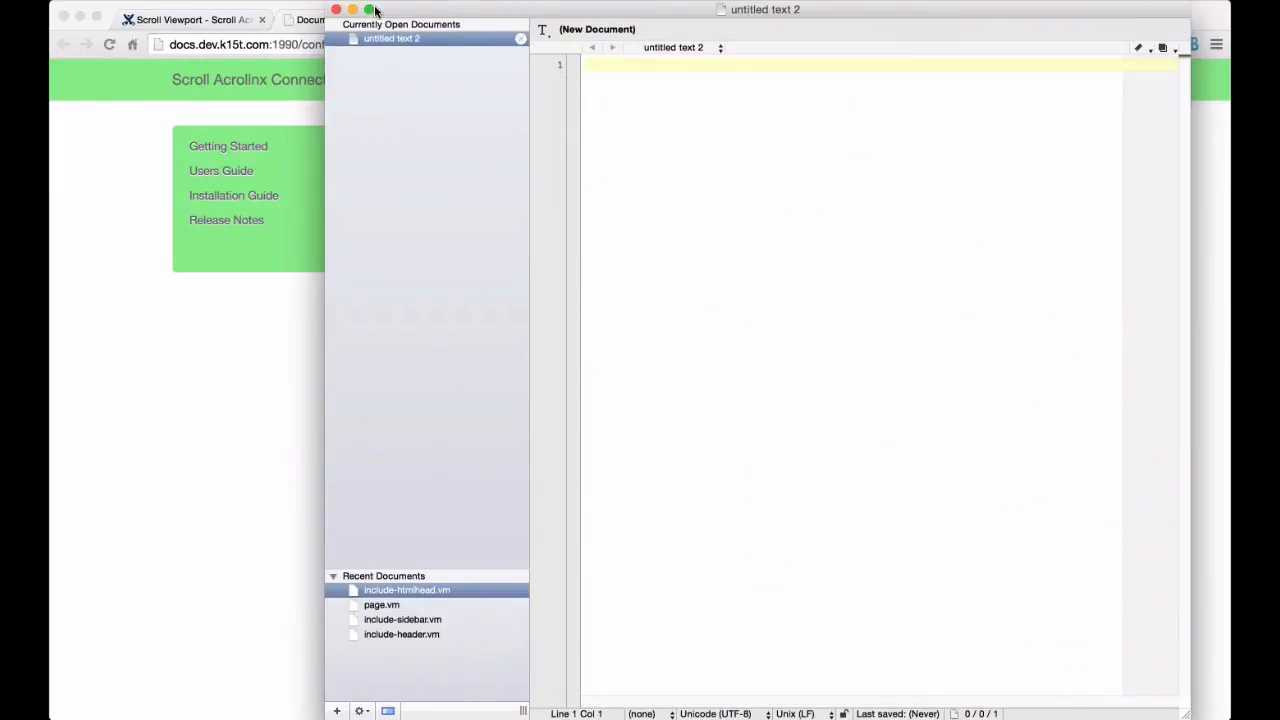
# Close the Documentation page in the web browser and open Confluence's General configuration in a new tab
pyautogui.click(244, 303)
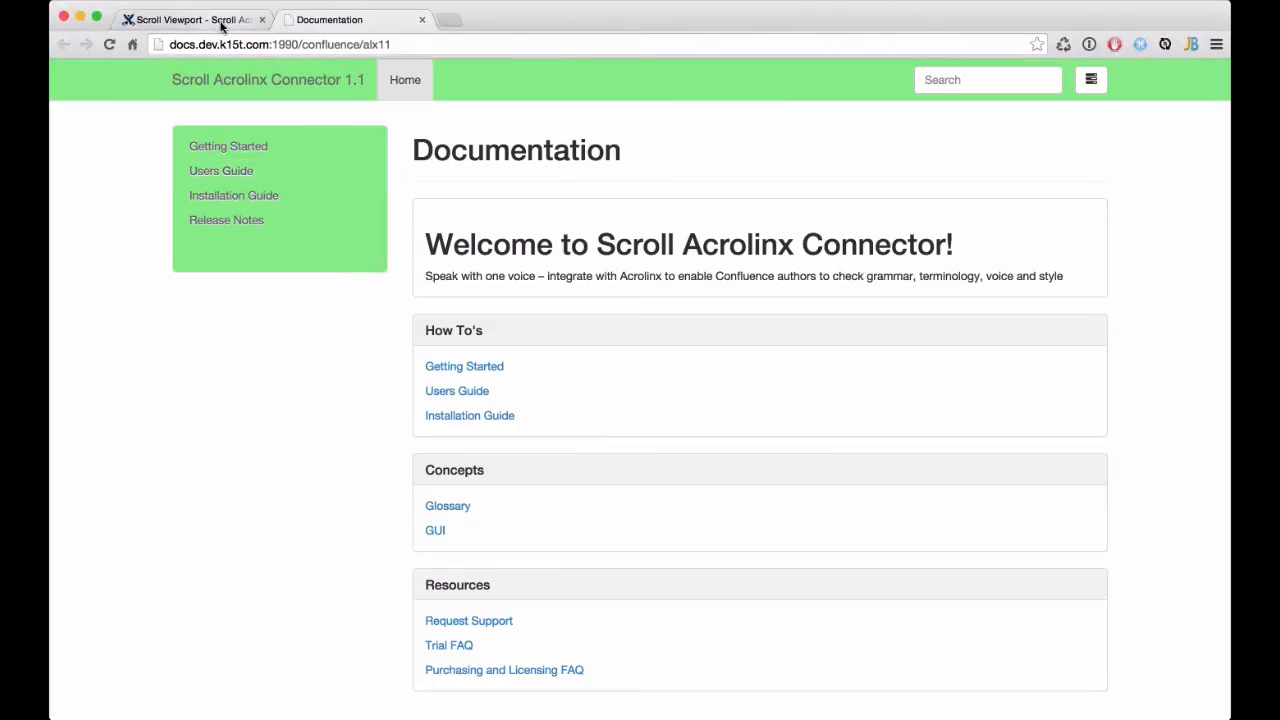
pyautogui.click(422, 20)
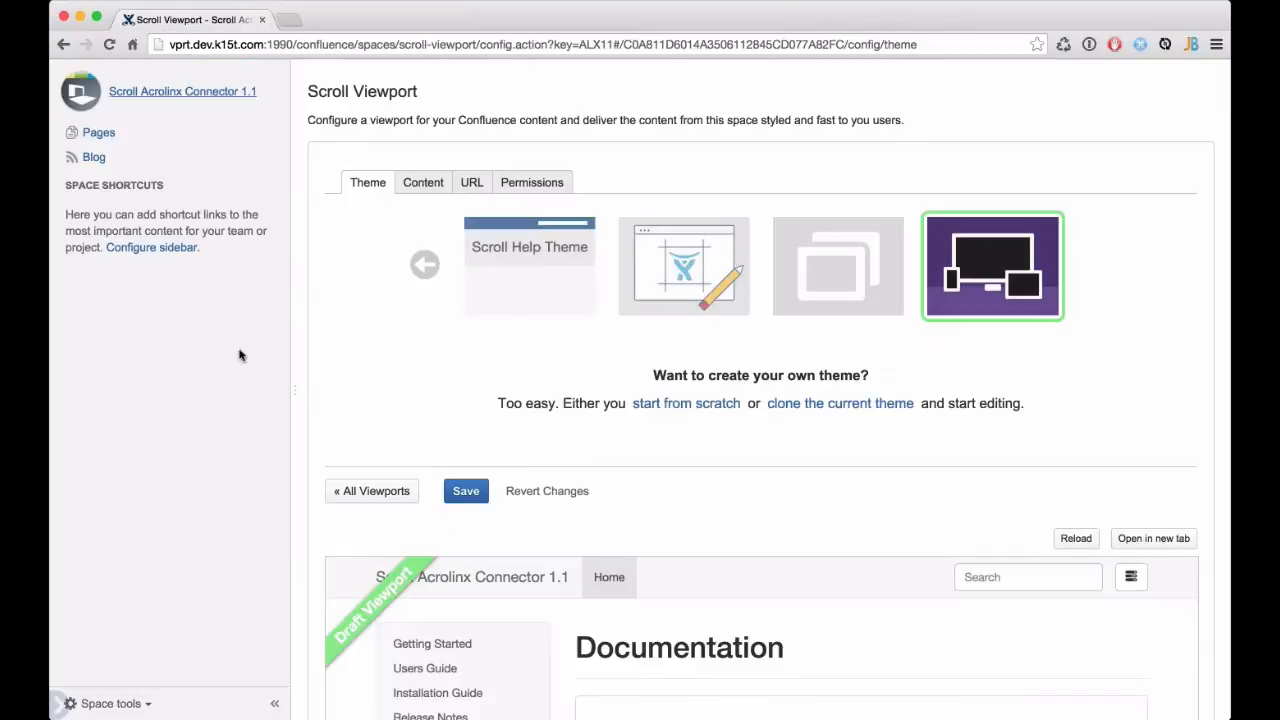
pyautogui.scroll(5, 510, 345)
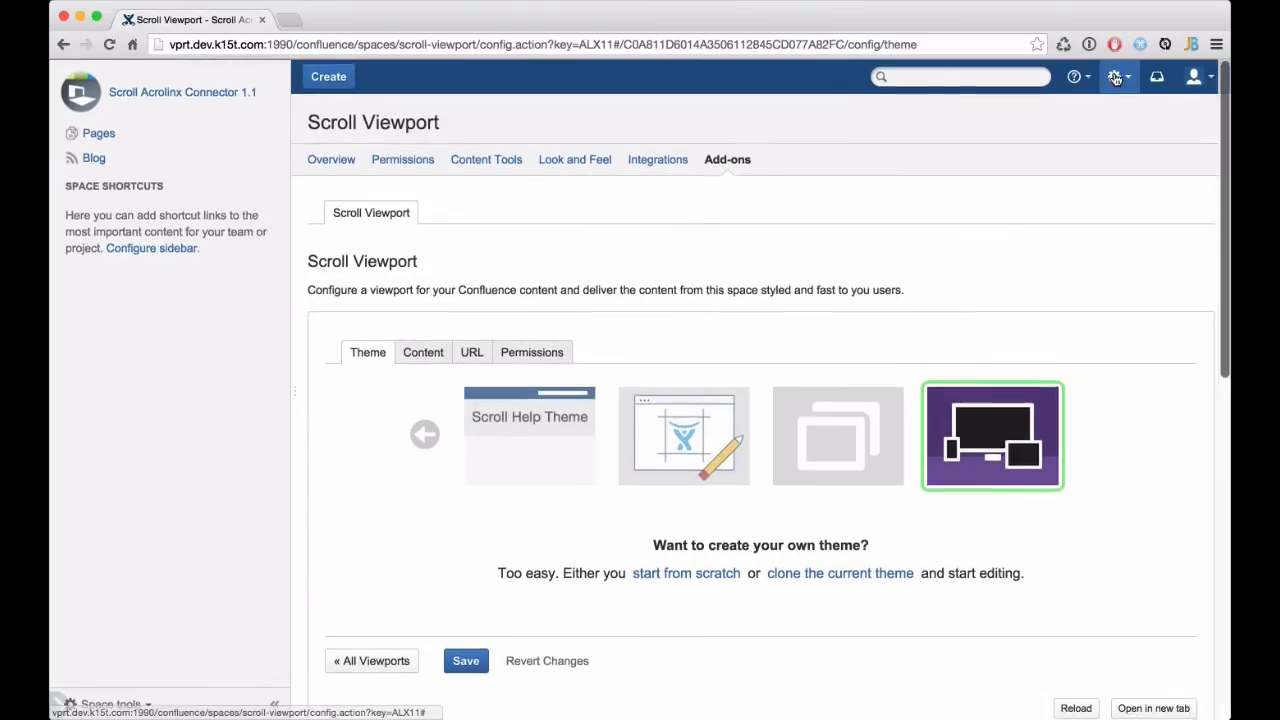
pyautogui.click(1116, 75)
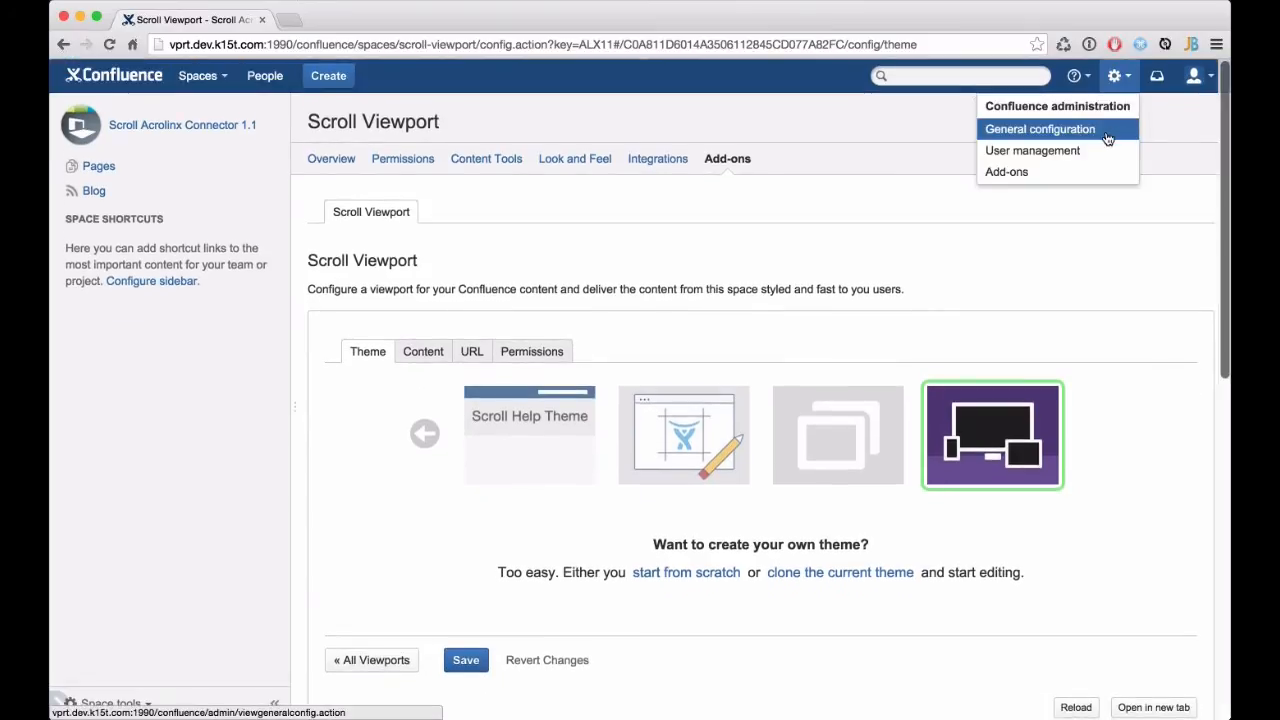
pyautogui.keyDown('super'); pyautogui.click(1039, 130); pyautogui.keyUp('super')
pyautogui.hotkey('ctrl', 'Tab')
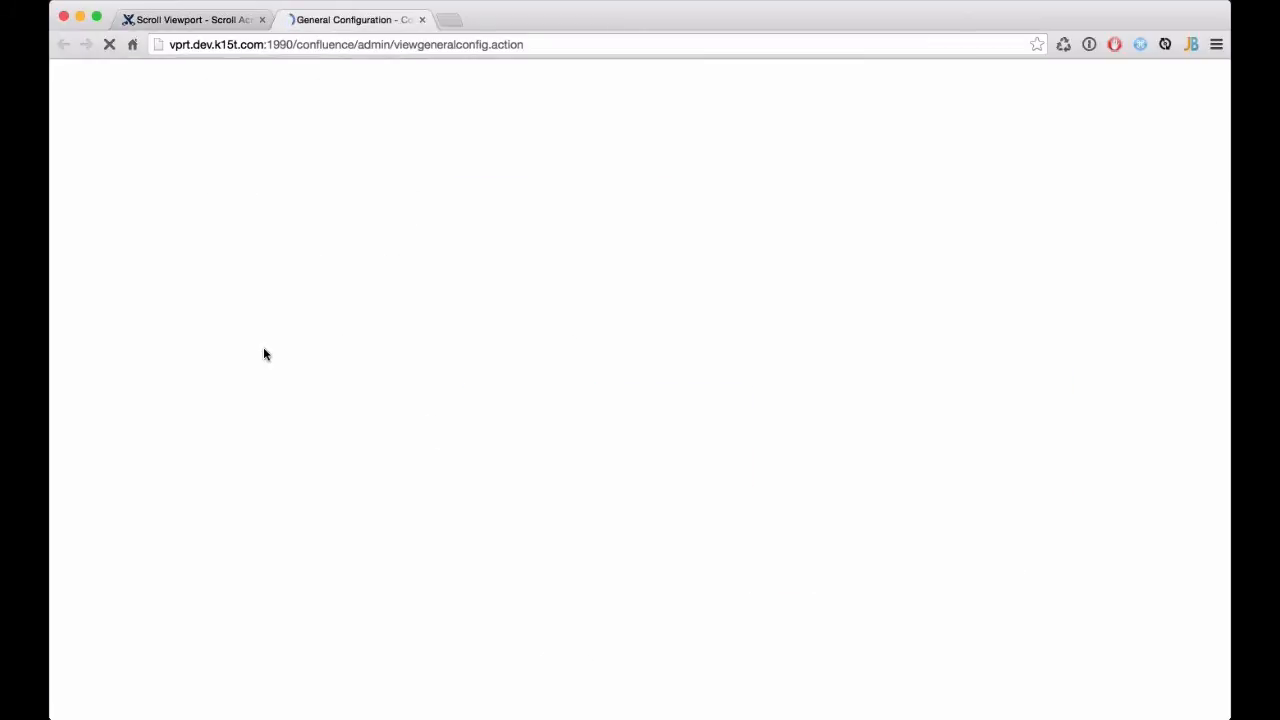
pyautogui.scroll(-15, 265, 351)
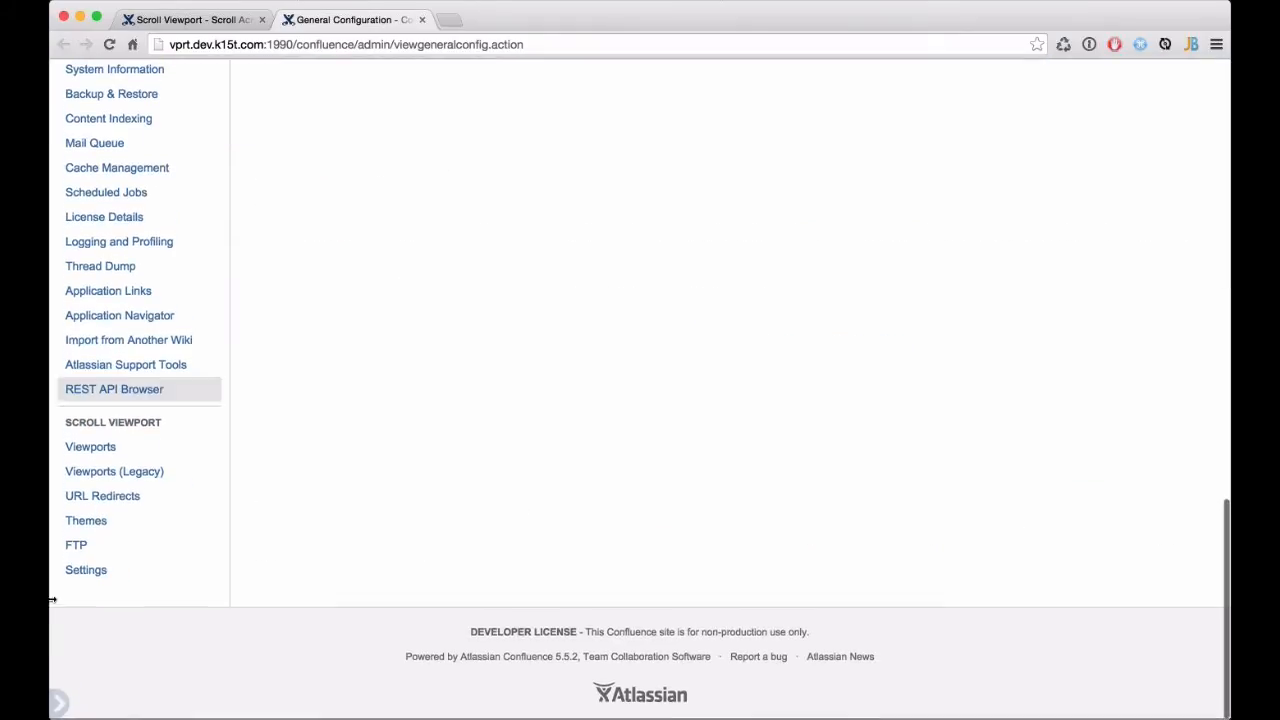
pyautogui.click(100, 526)
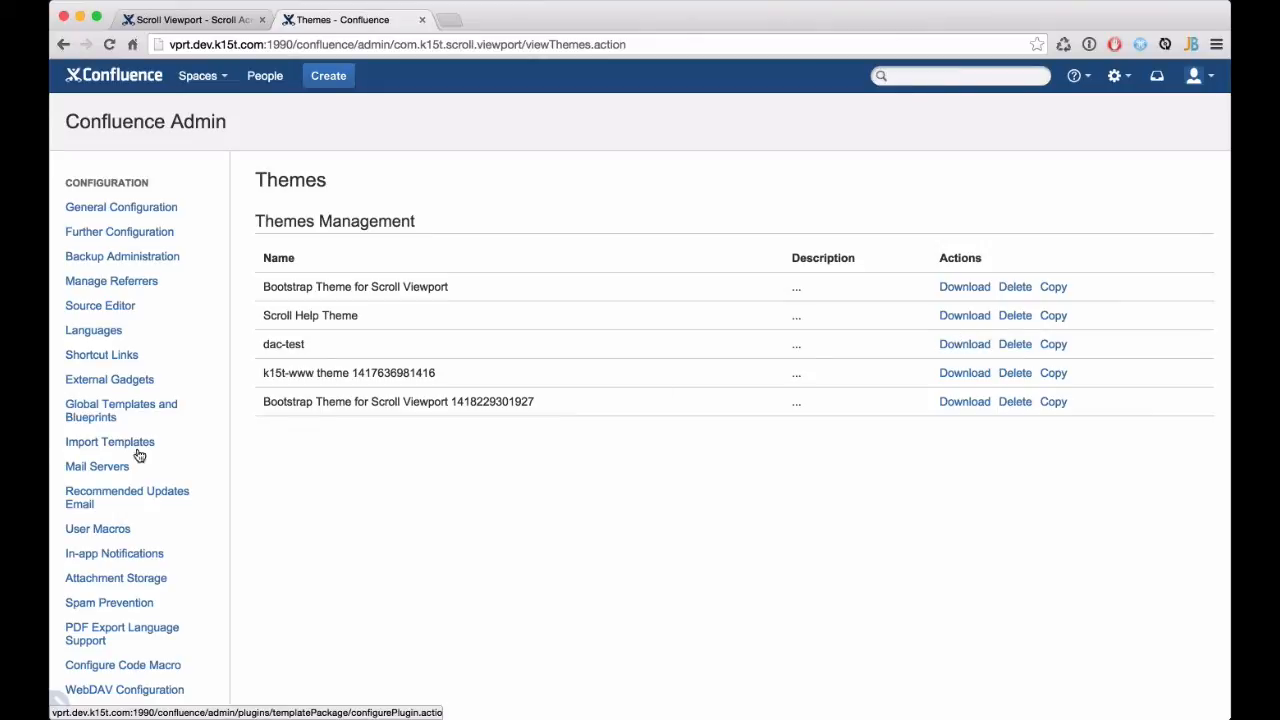
pyautogui.click(952, 404)
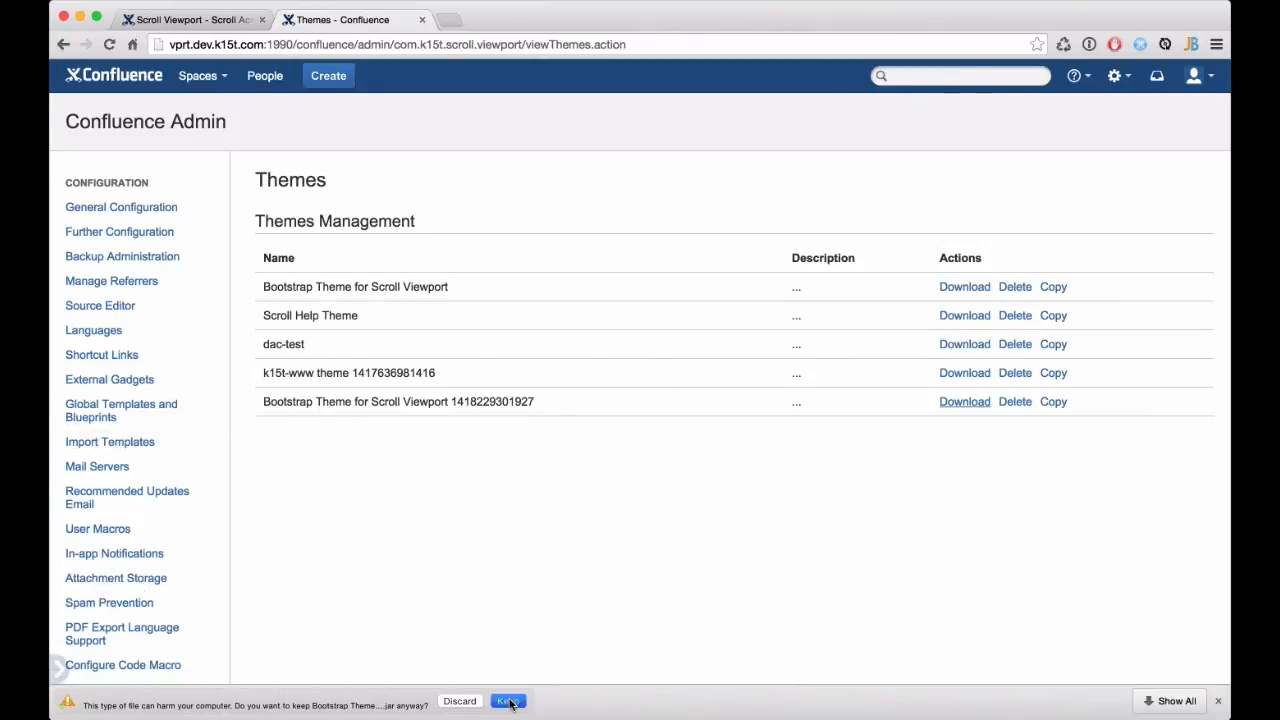
pyautogui.click(510, 702)
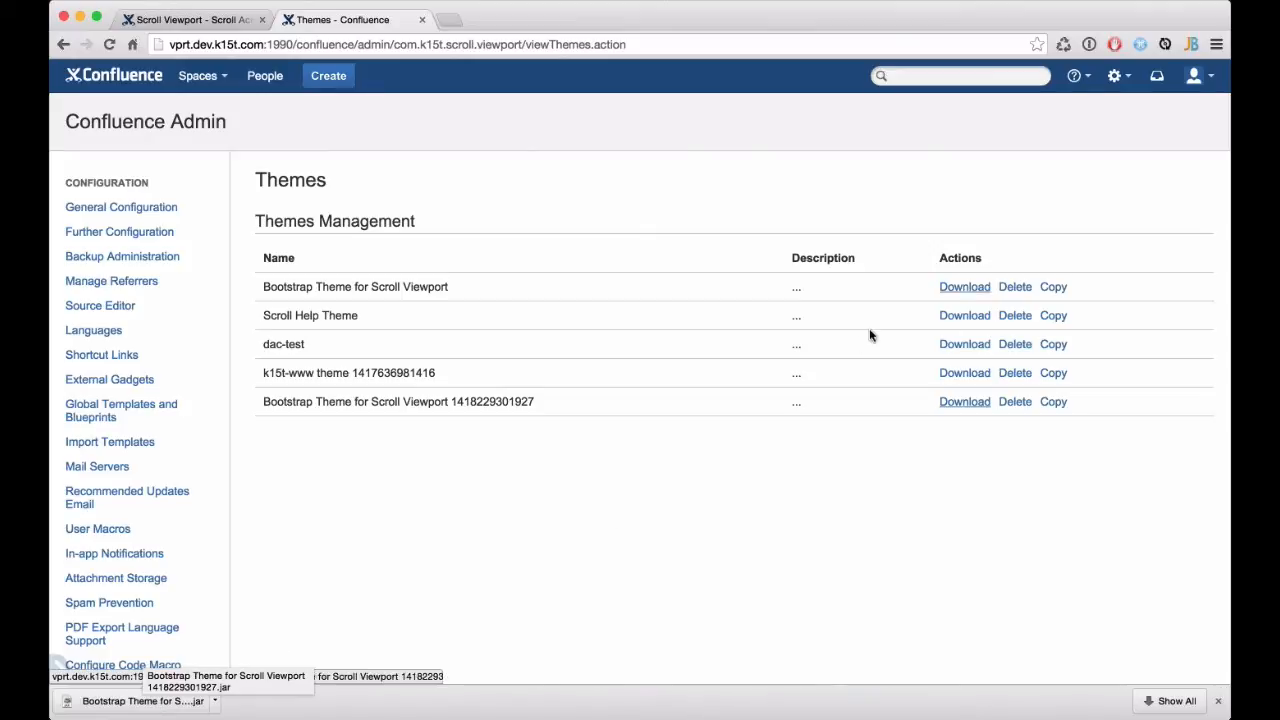
pyautogui.click(218, 20)
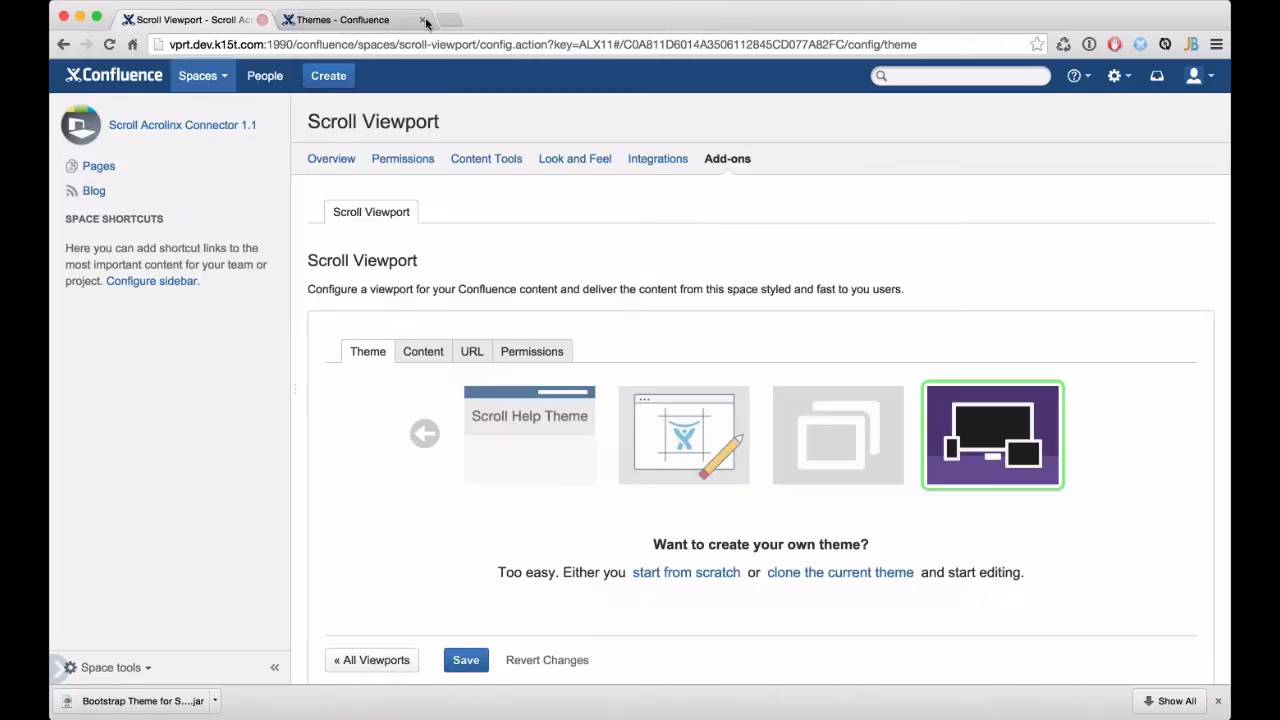